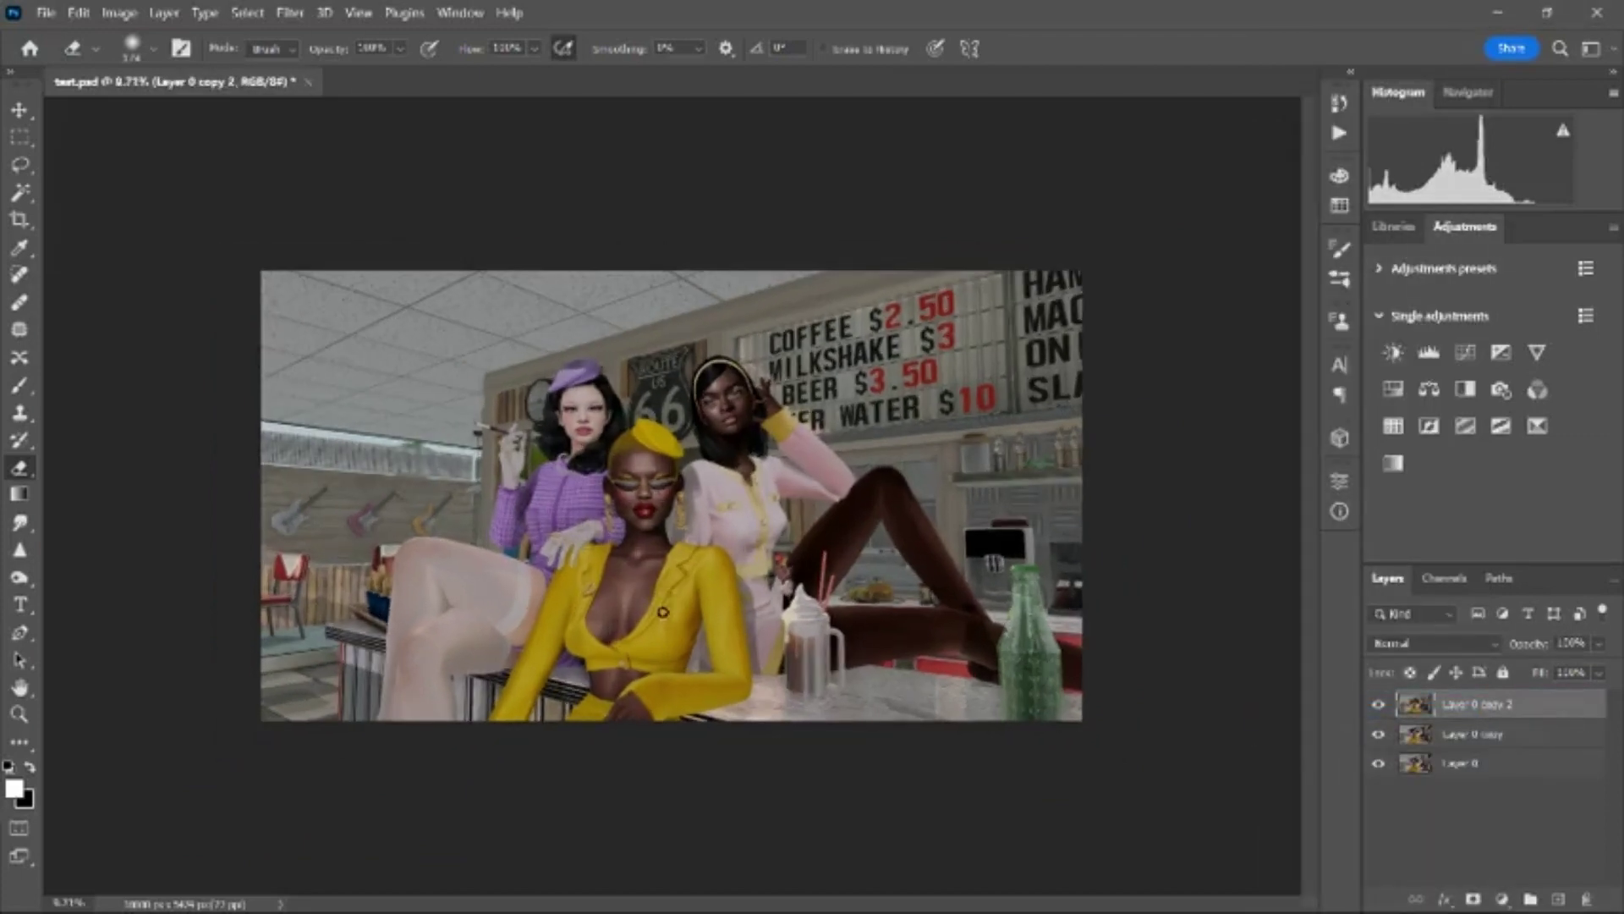
# Step: Open Snapshot_5060.png from the SL folder and apply Levels with the black input at 57 and the white input at 62
pyautogui.click(928, 888)
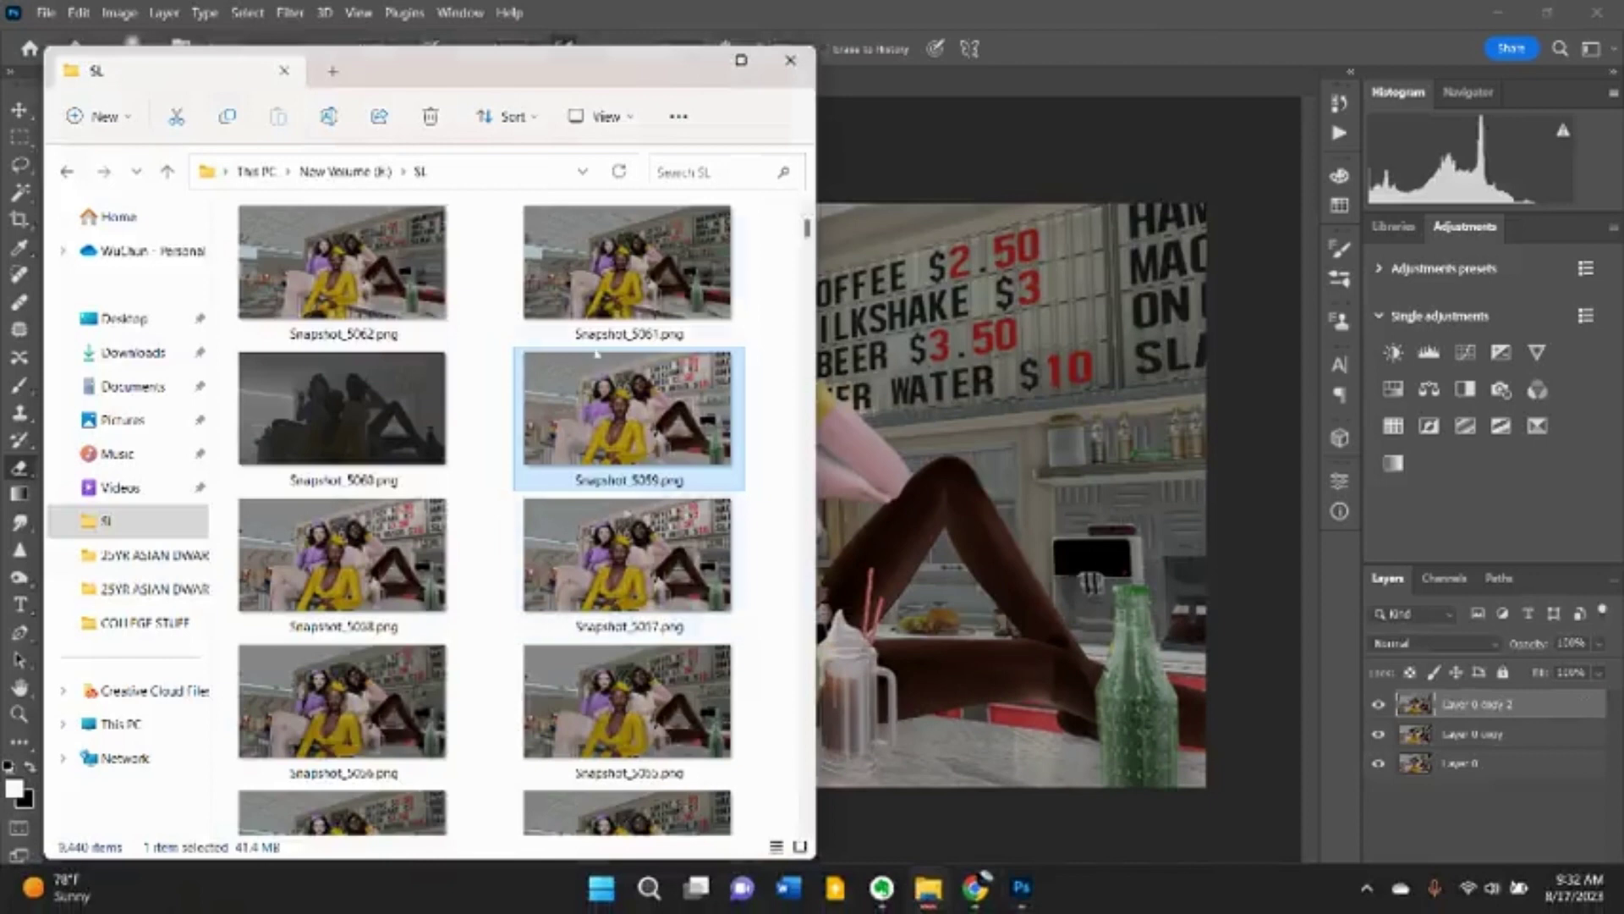
pyautogui.moveTo(352, 413); pyautogui.dragTo(1185, 38)
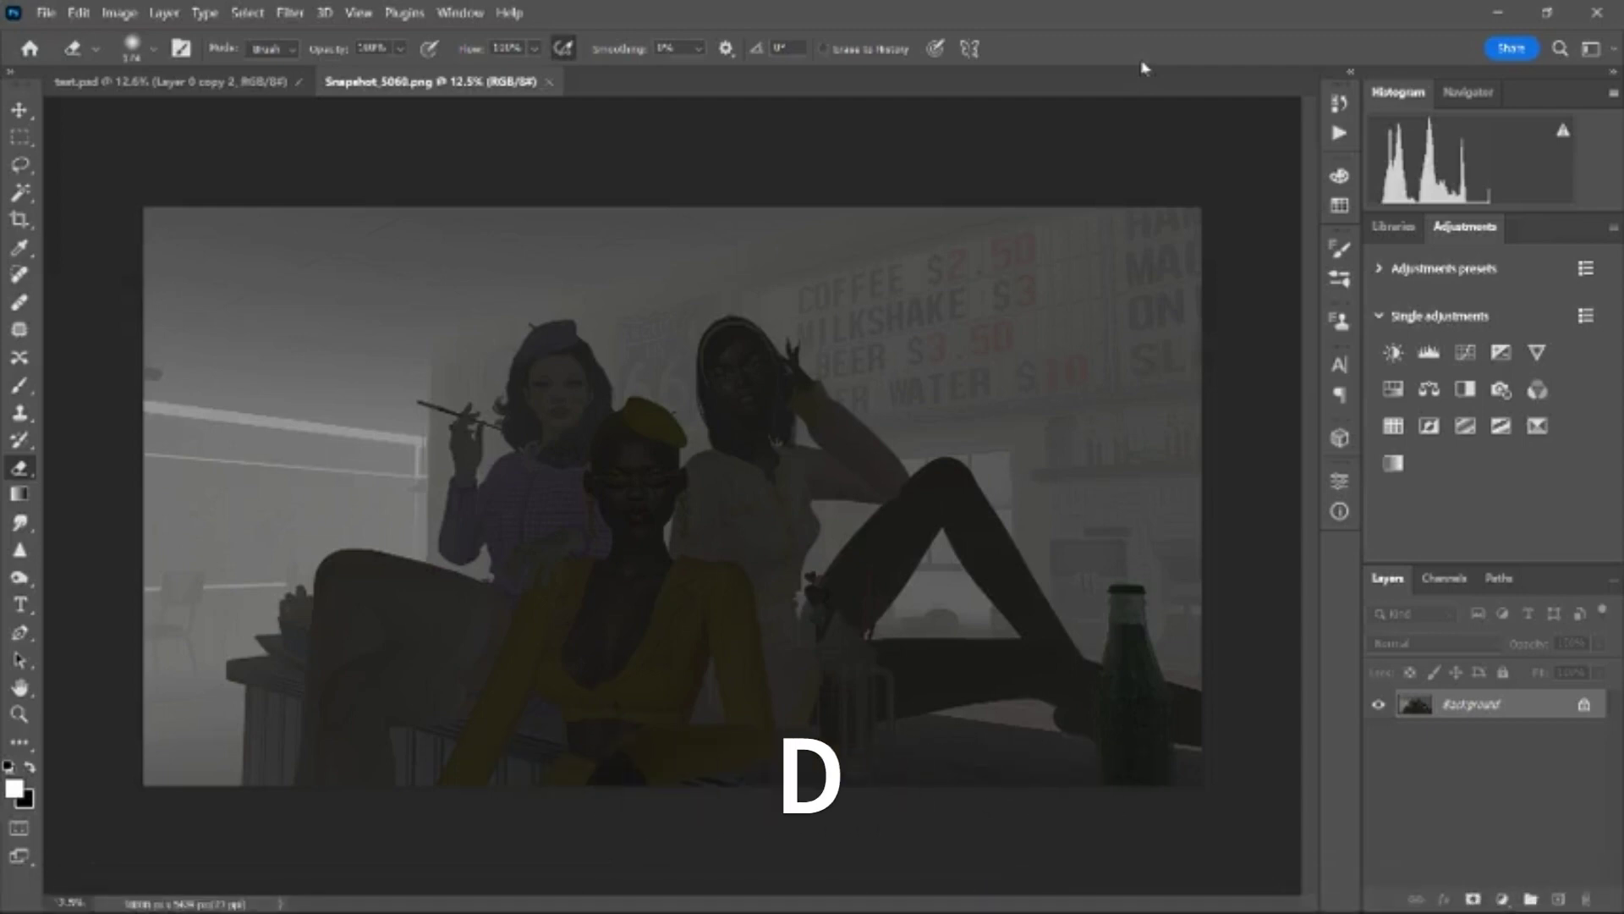
pyautogui.hotkey('ctrl', 'l')
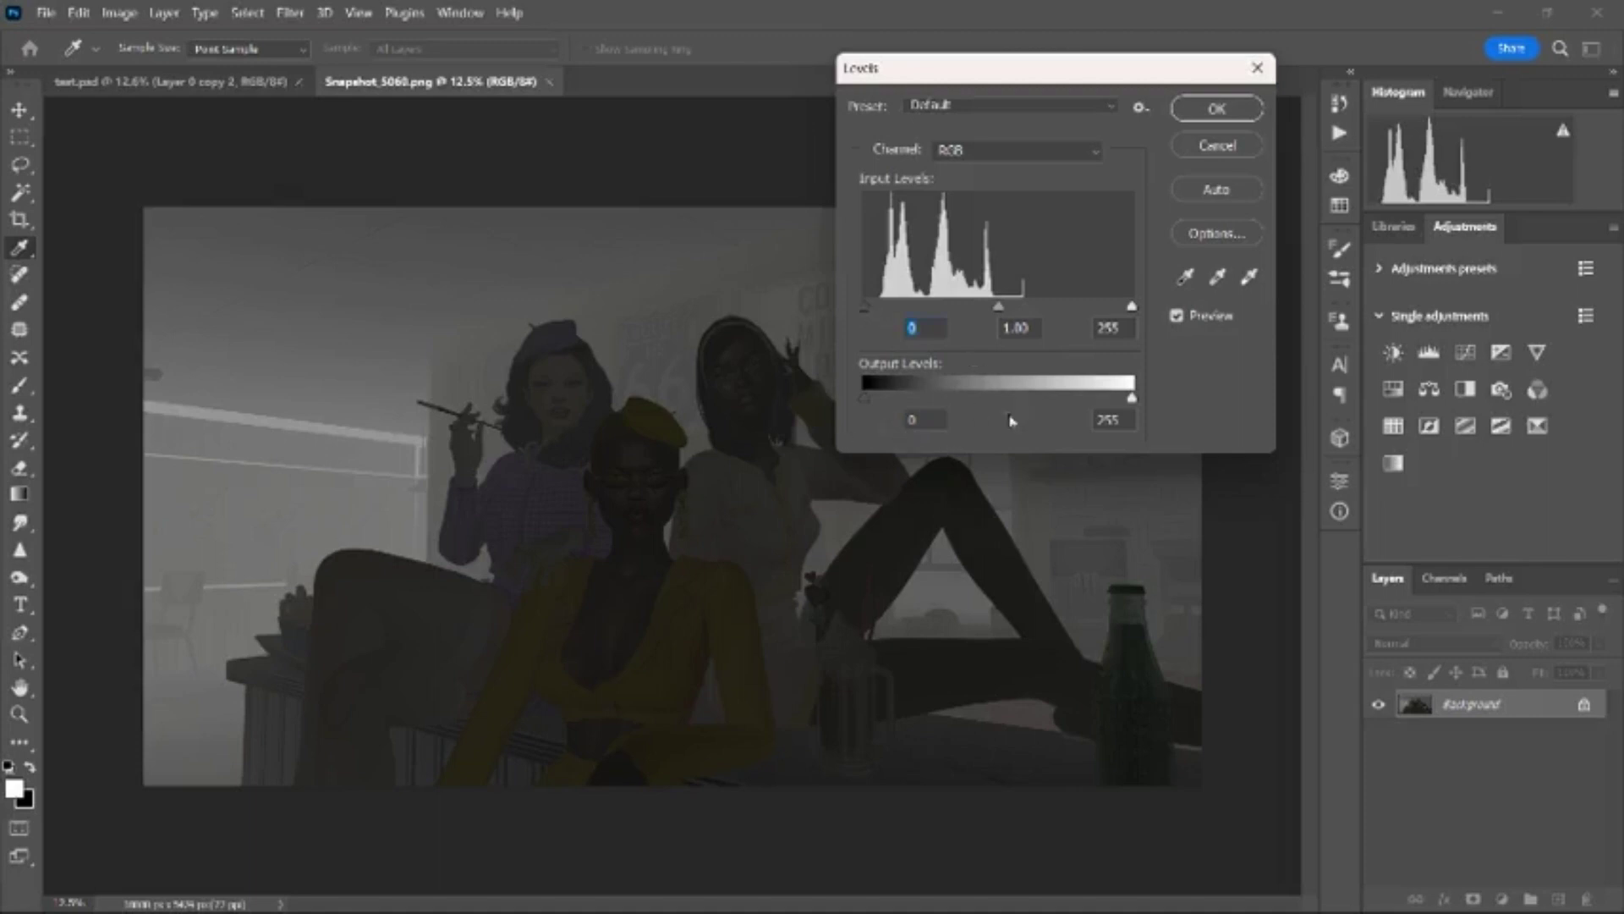
pyautogui.moveTo(867, 310); pyautogui.dragTo(926, 301)
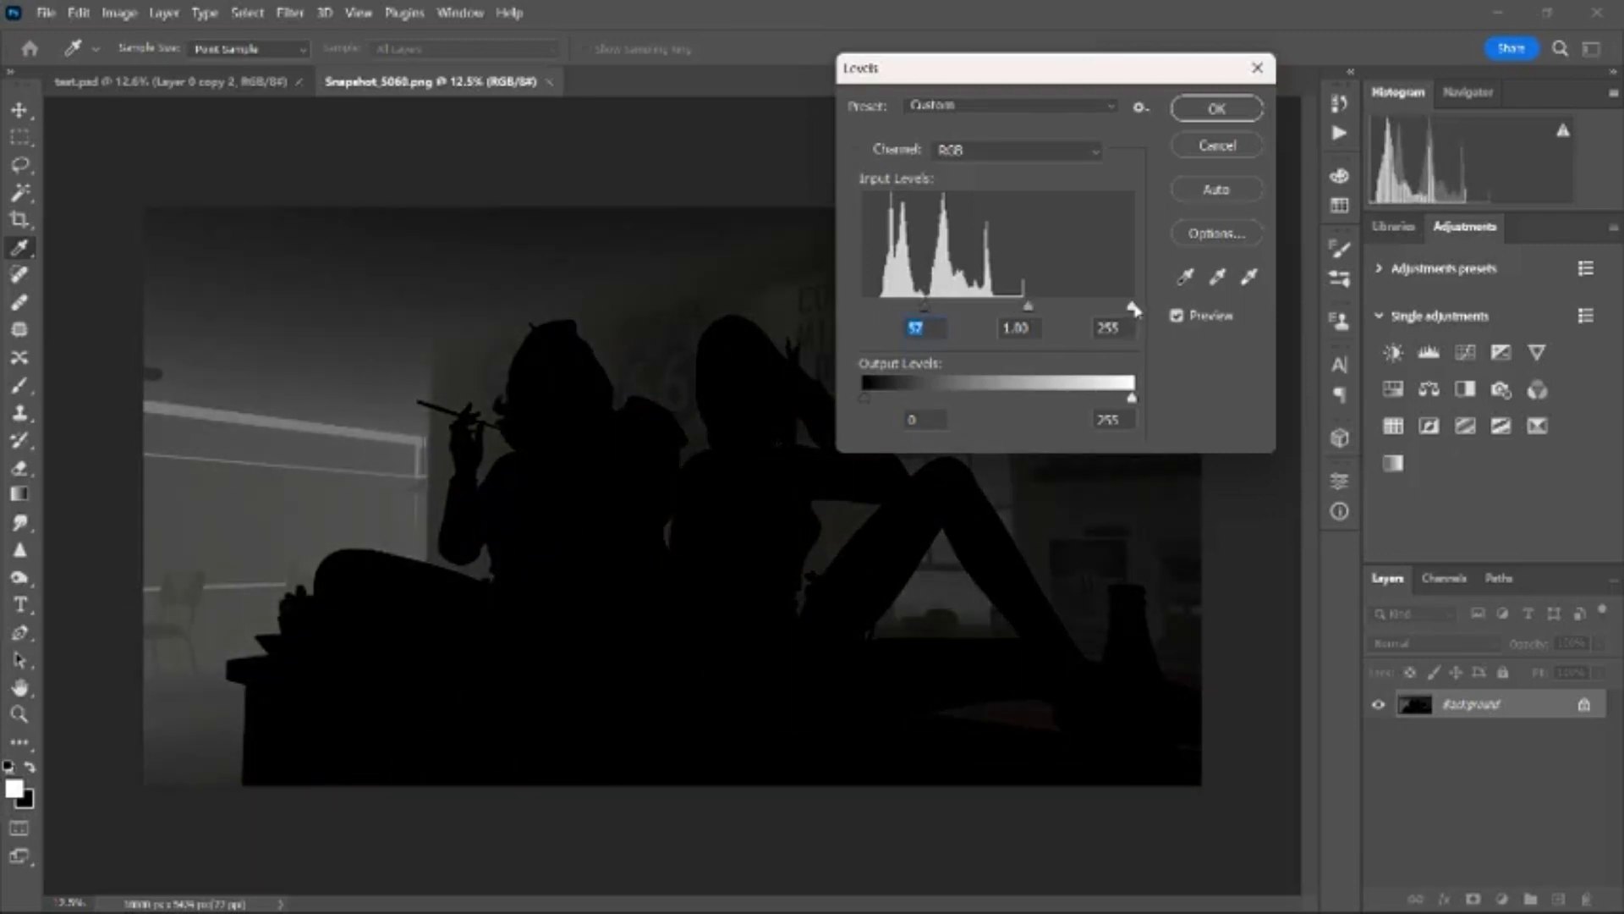
pyautogui.moveTo(1133, 307); pyautogui.dragTo(933, 282)
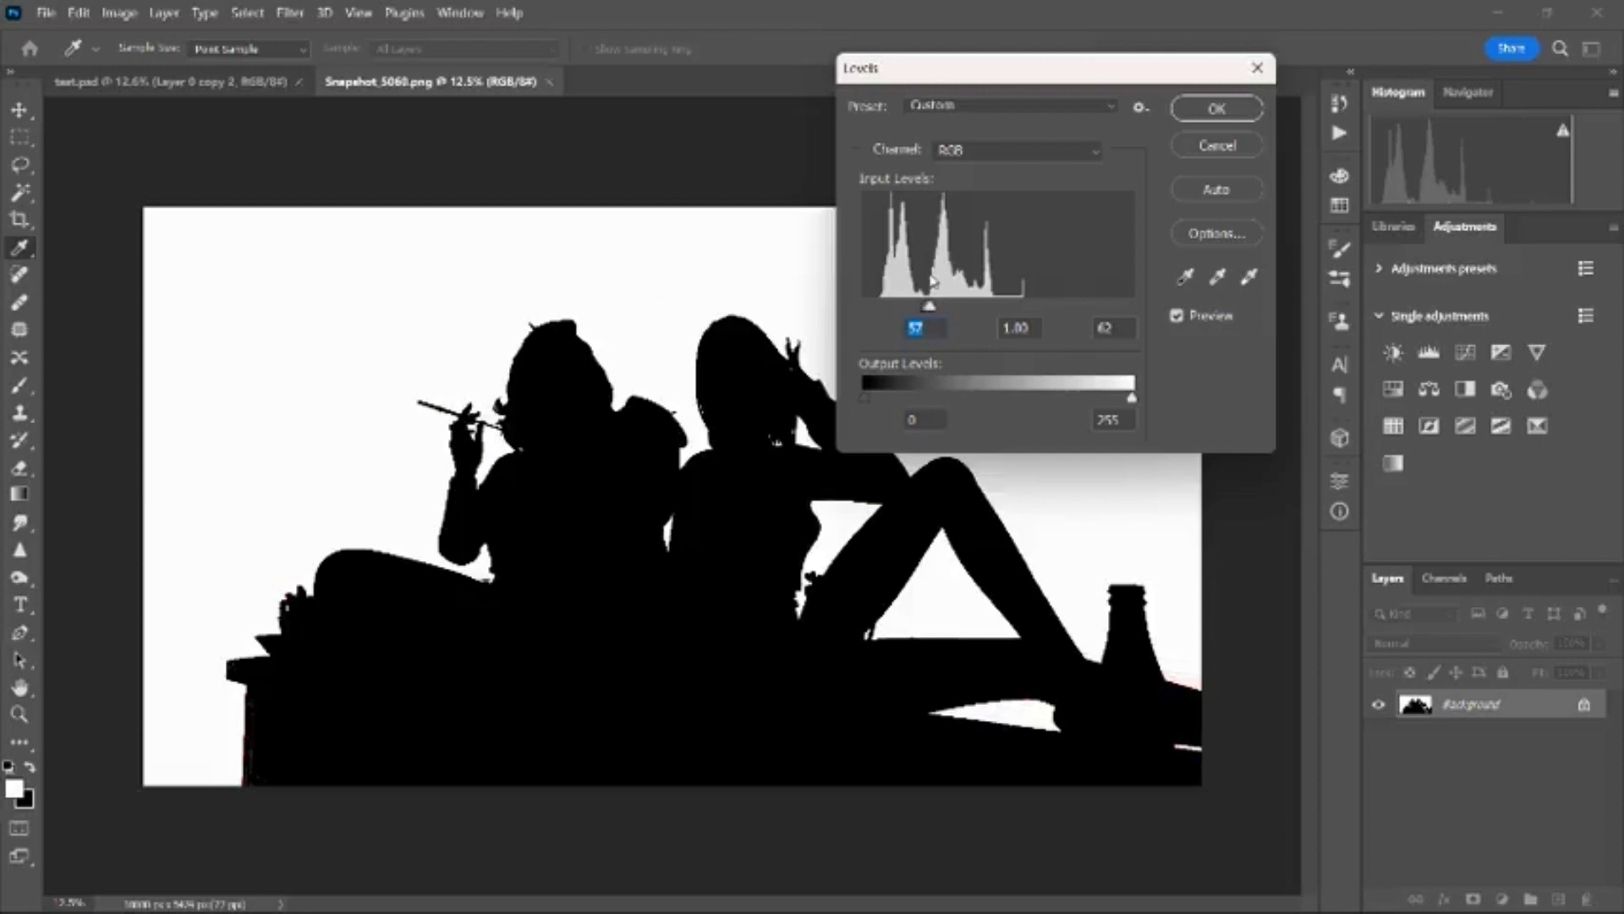
pyautogui.click(1218, 110)
pyautogui.press('e')
pyautogui.scroll(1, 716, 487)
pyautogui.scroll(-1, 715, 487)
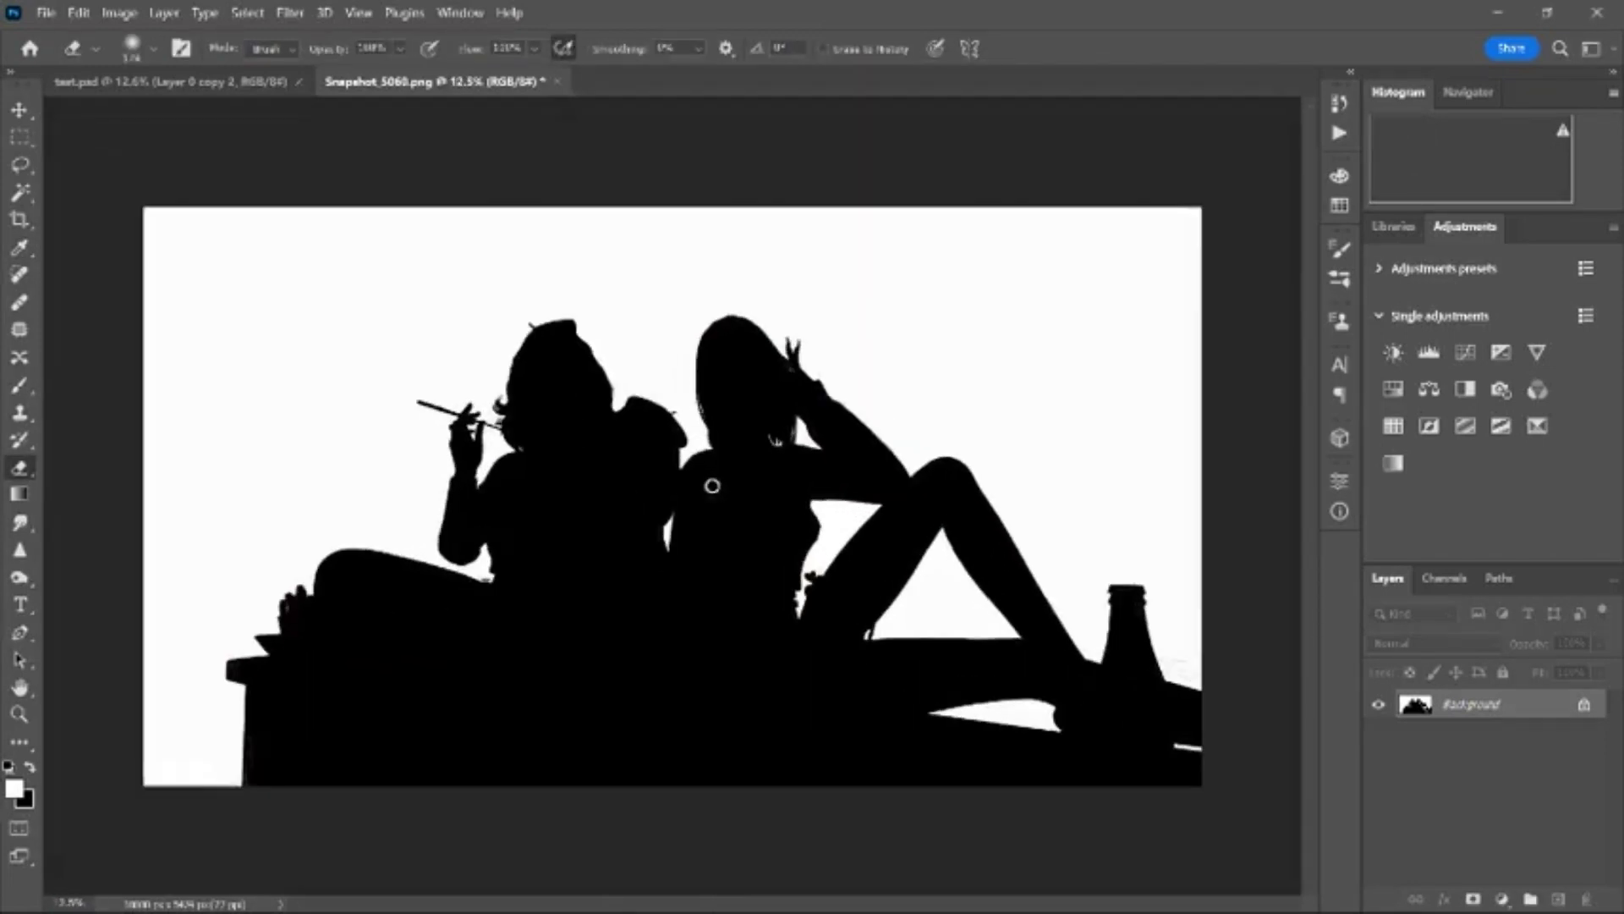
# Step: Copy the entire black-and-white silhouette image into a new alpha channel of the layered diner document, and clear the selection
pyautogui.click(19, 110)
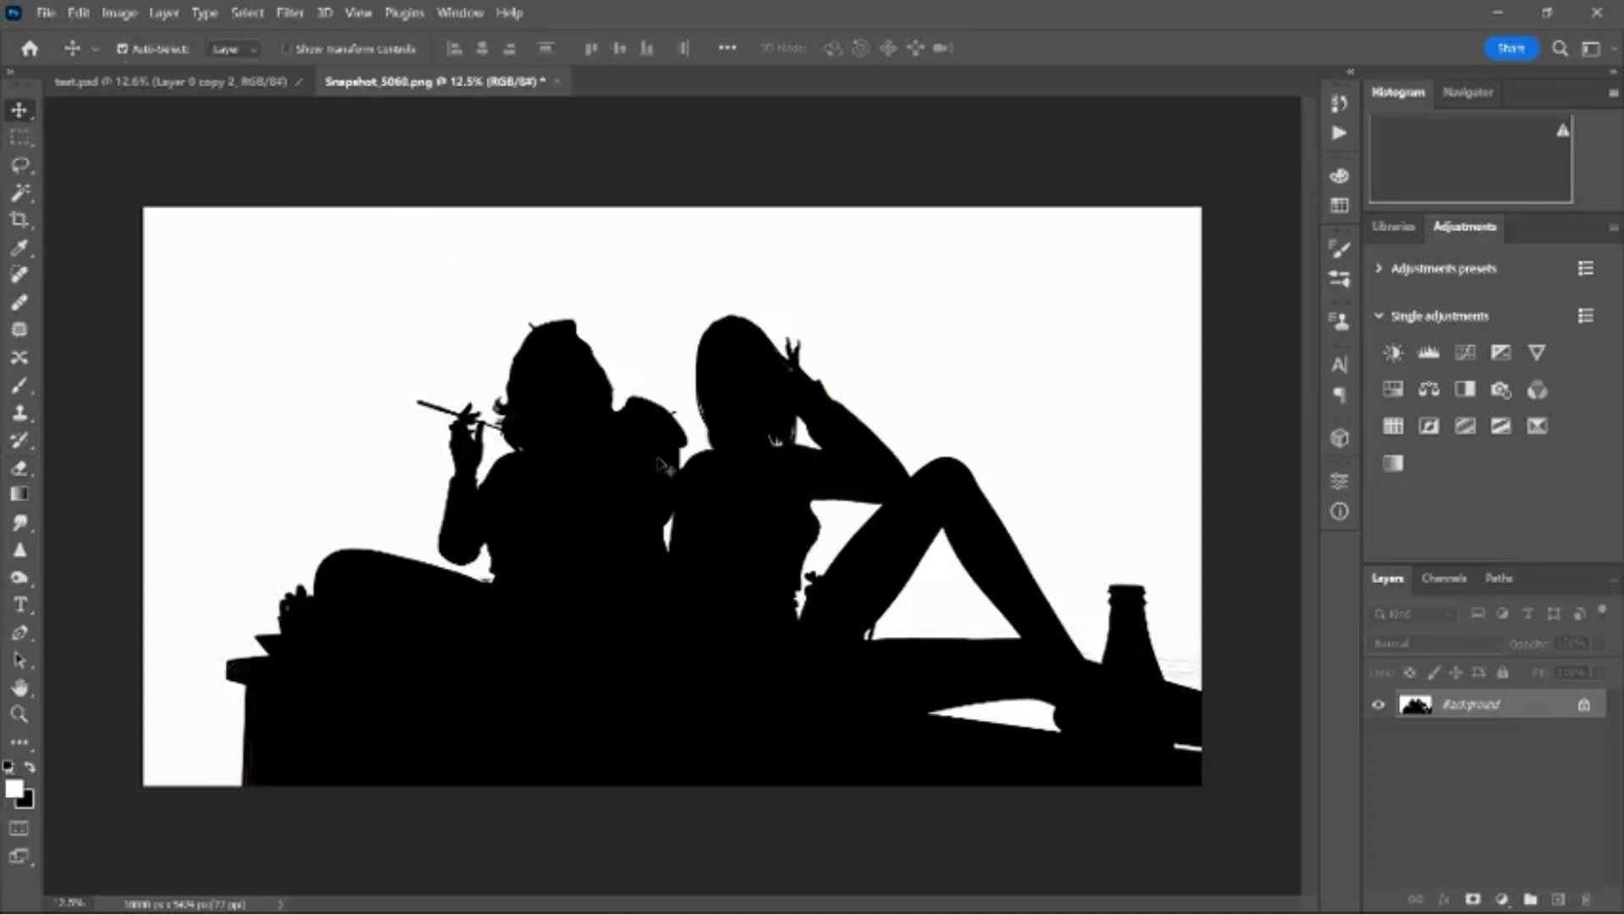
pyautogui.hotkey('ctrl', 'a')
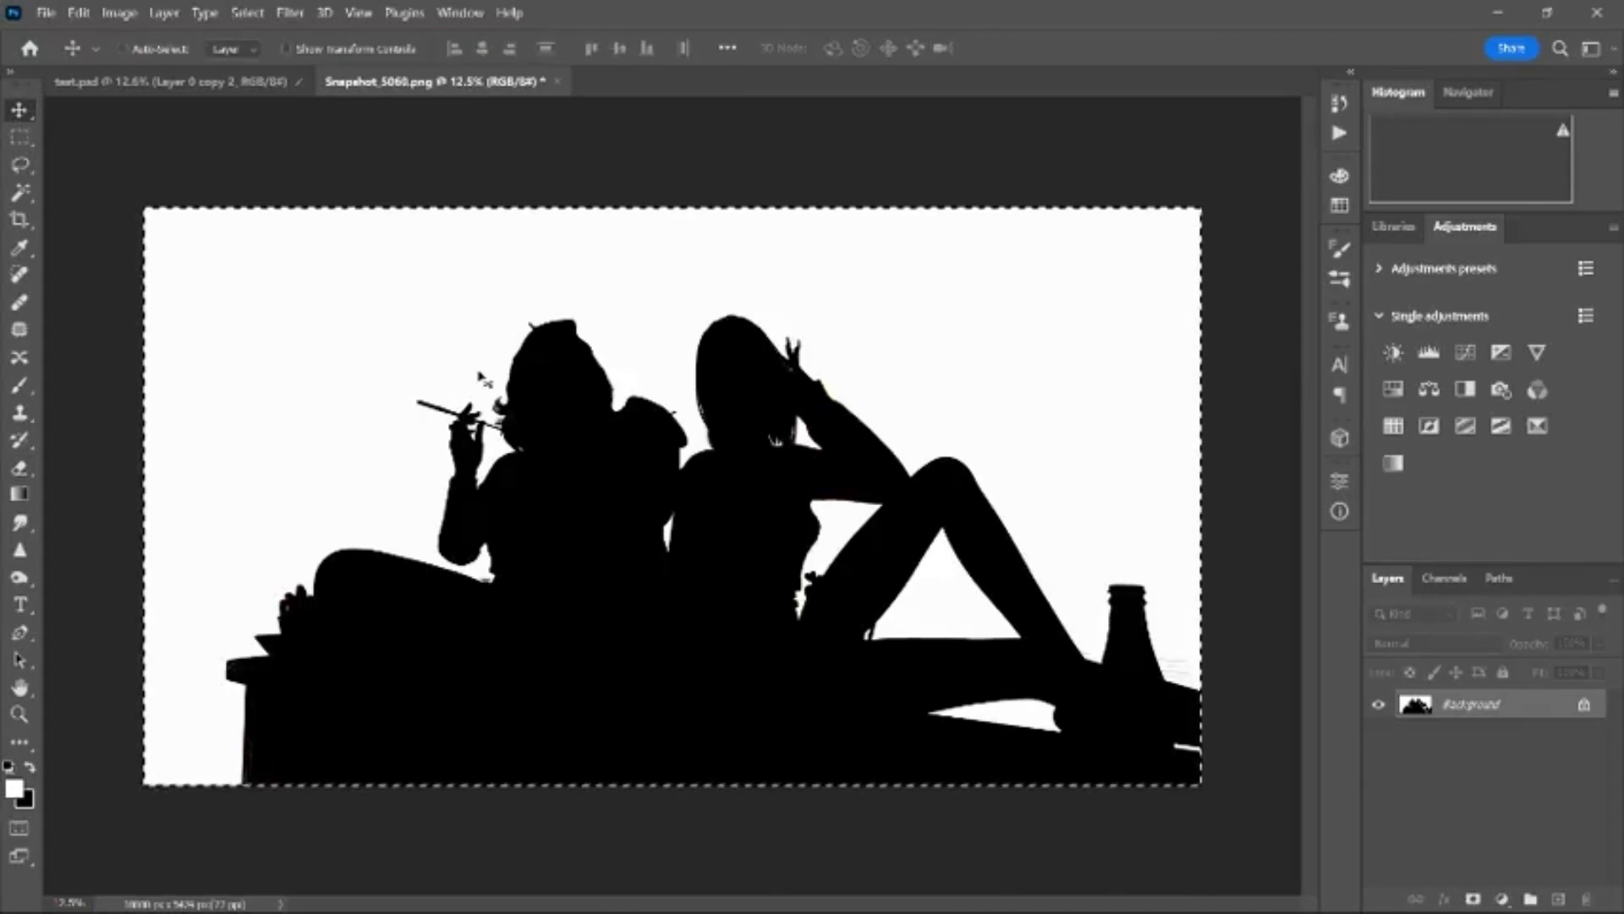
pyautogui.click(230, 91)
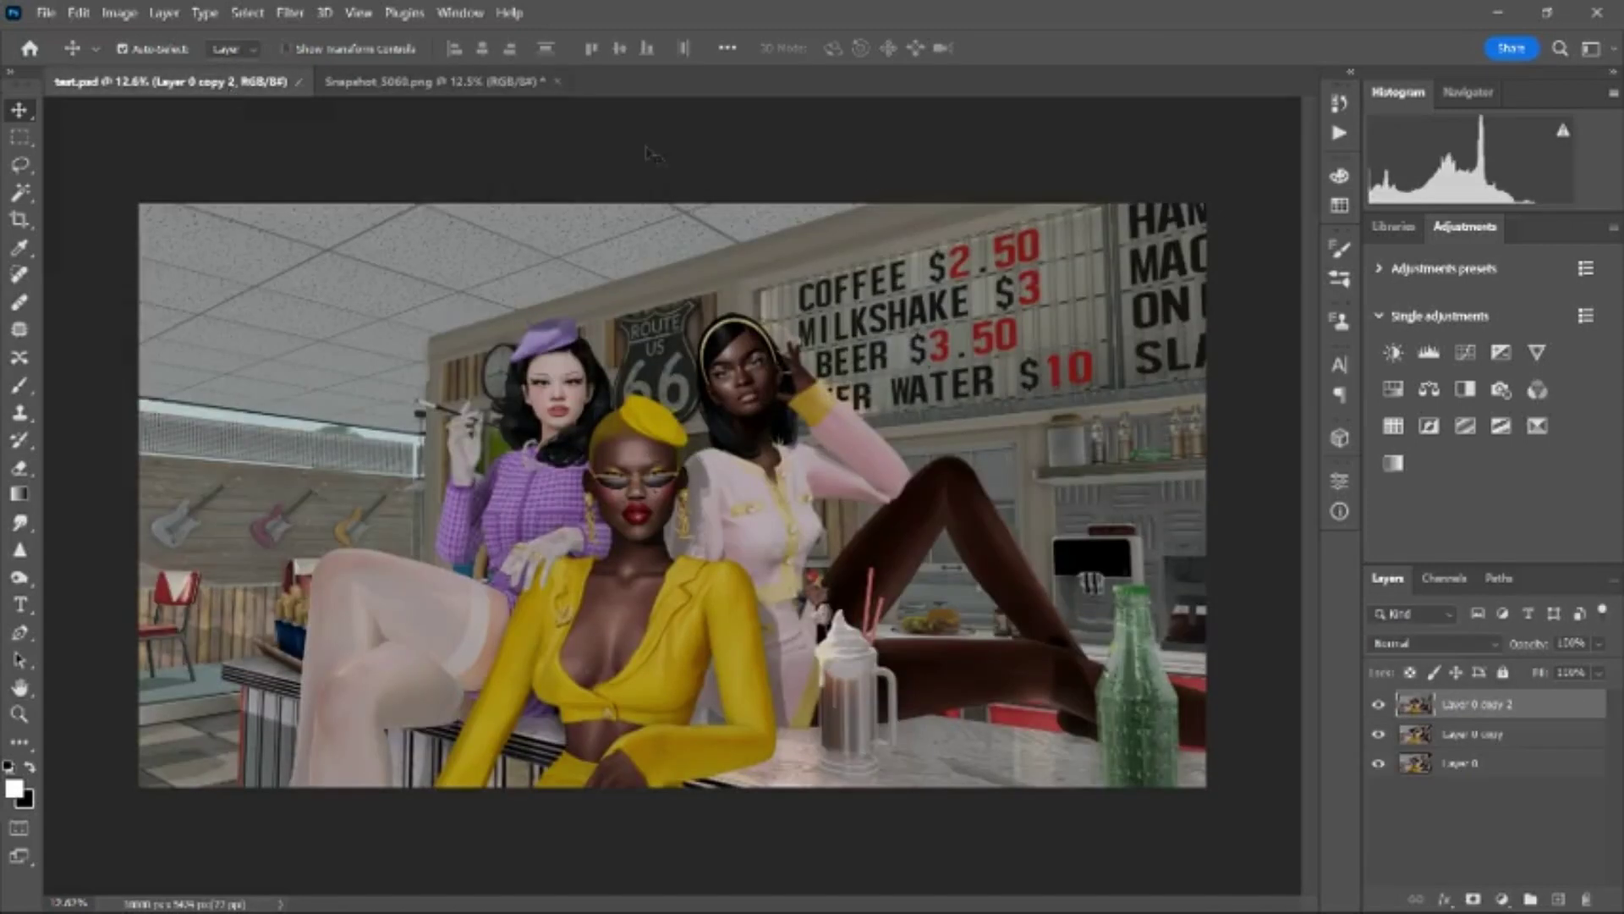
pyautogui.click(1444, 578)
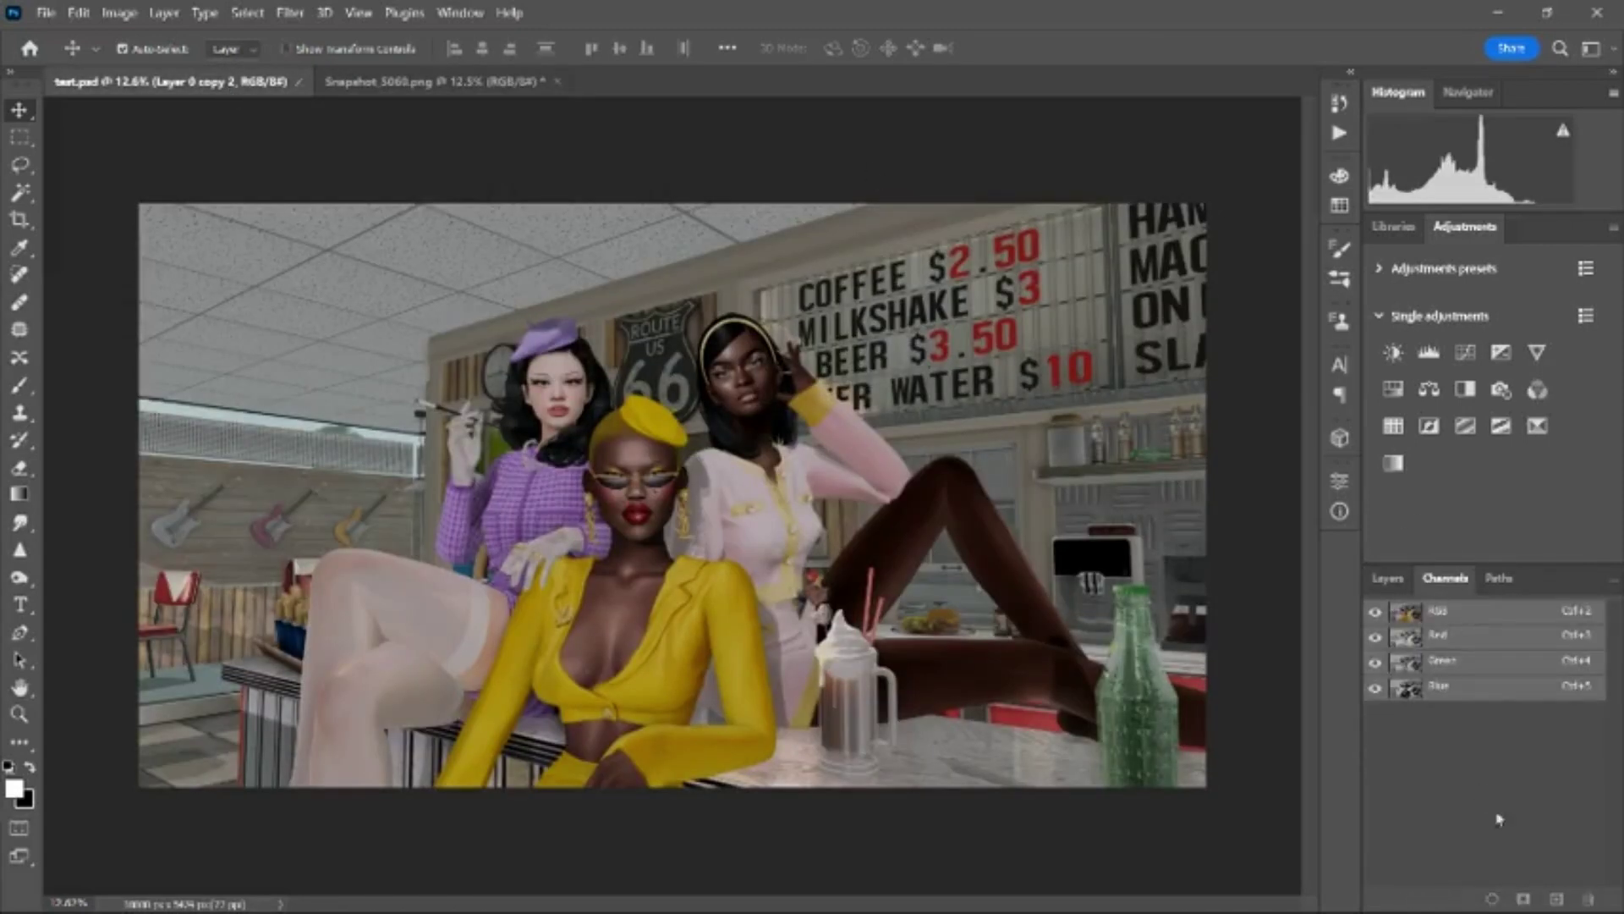
pyautogui.click(1558, 900)
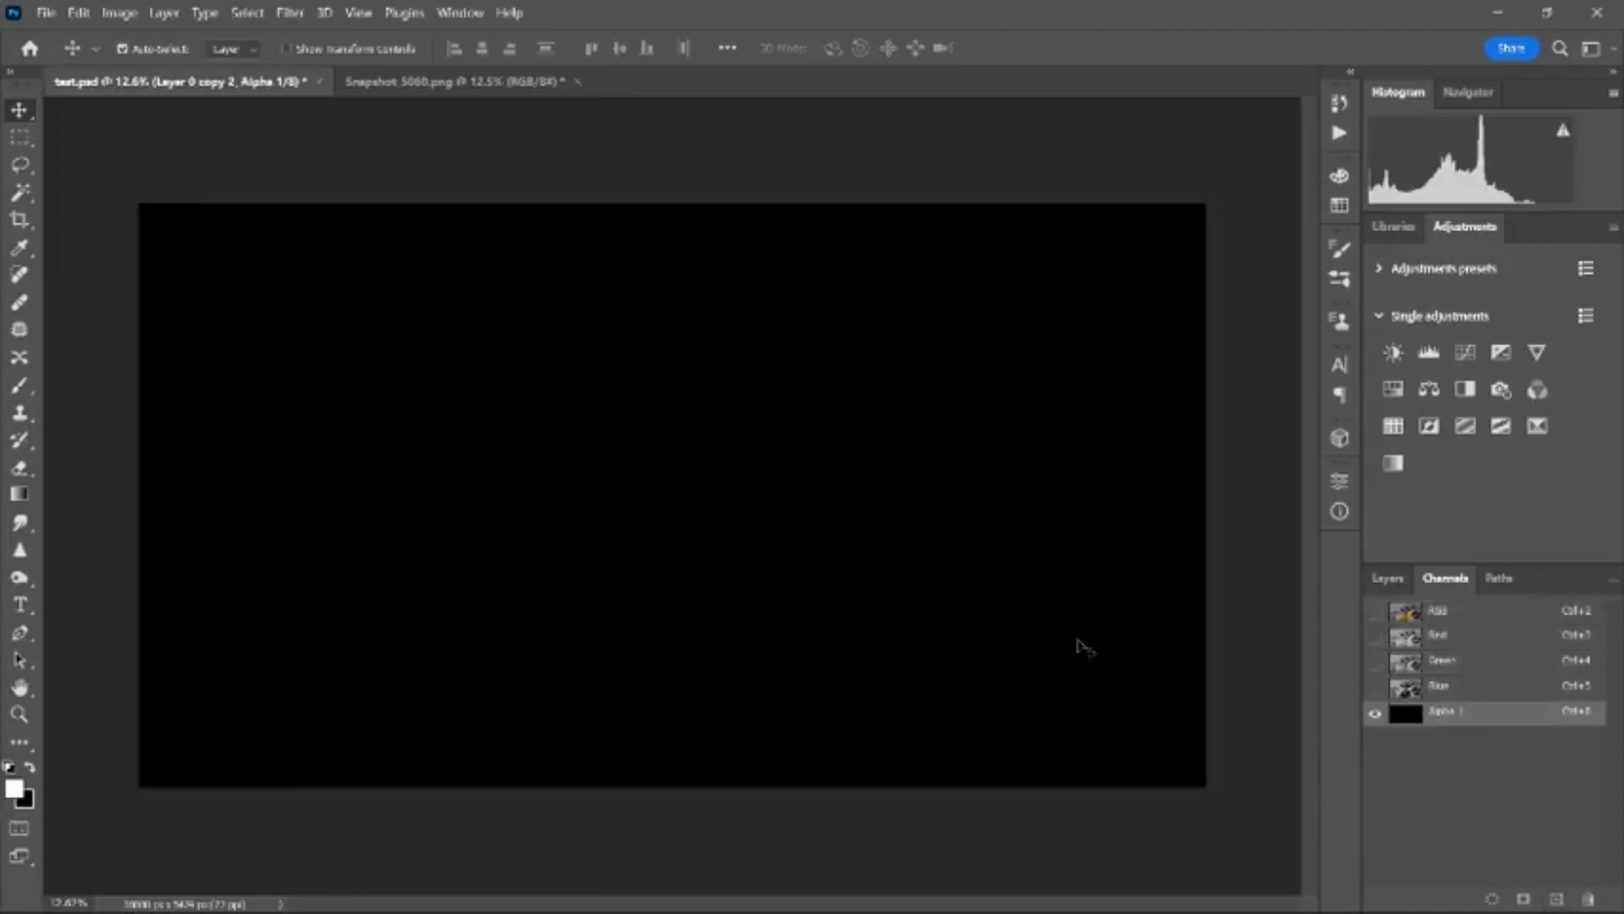
pyautogui.hotkey('ctrl', 'a')
pyautogui.hotkey('ctrl', 'v')
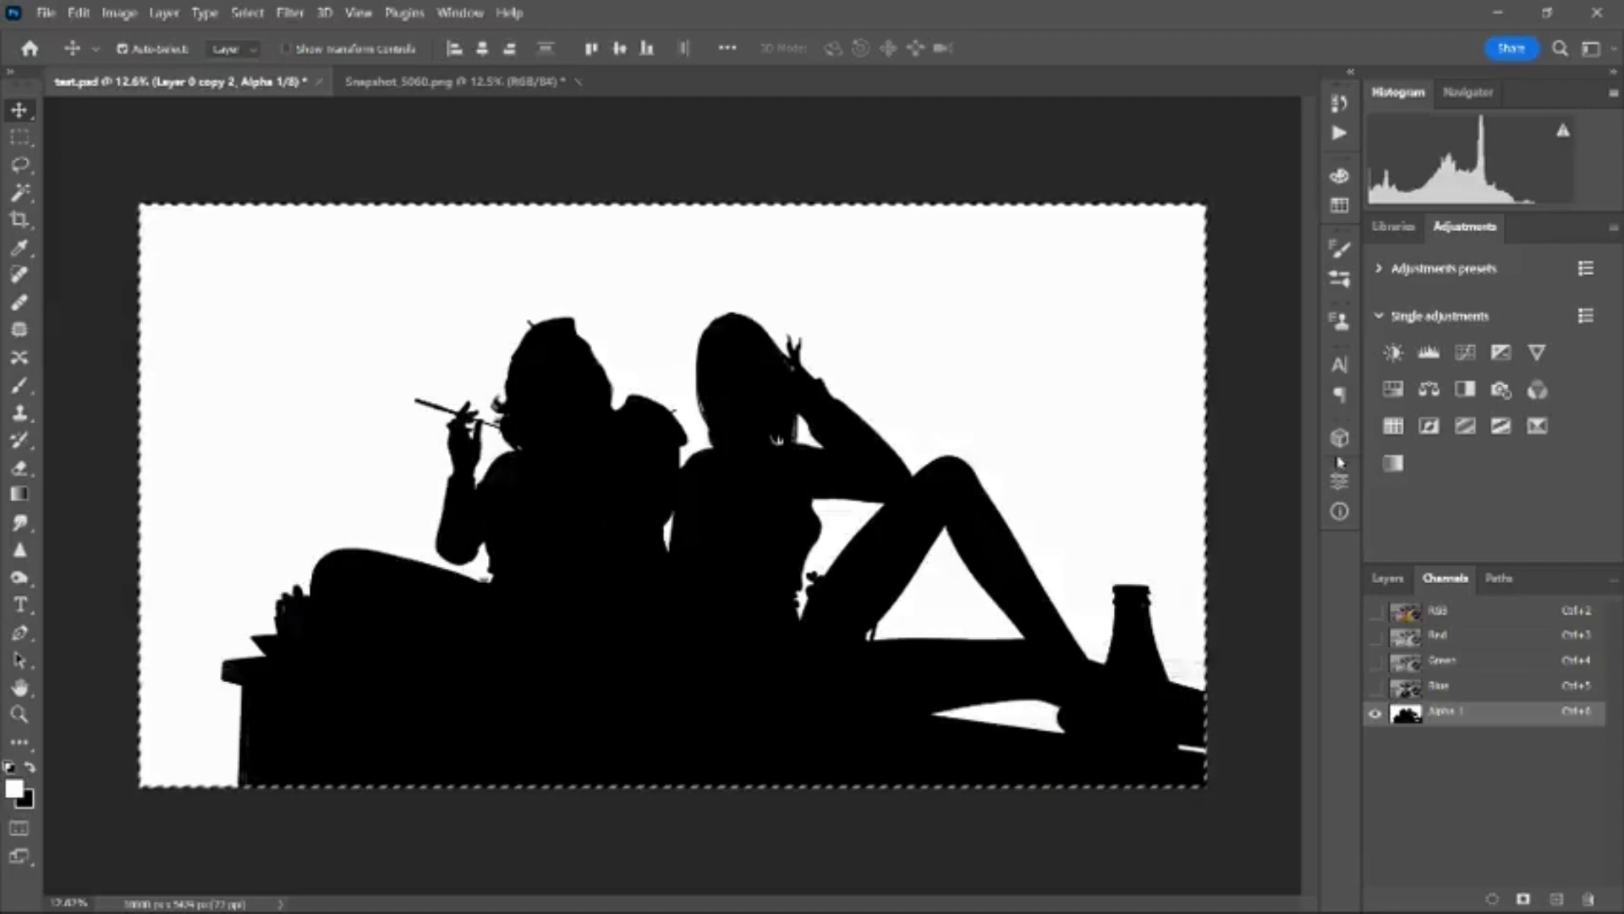
pyautogui.hotkey('ctrl', 'd')
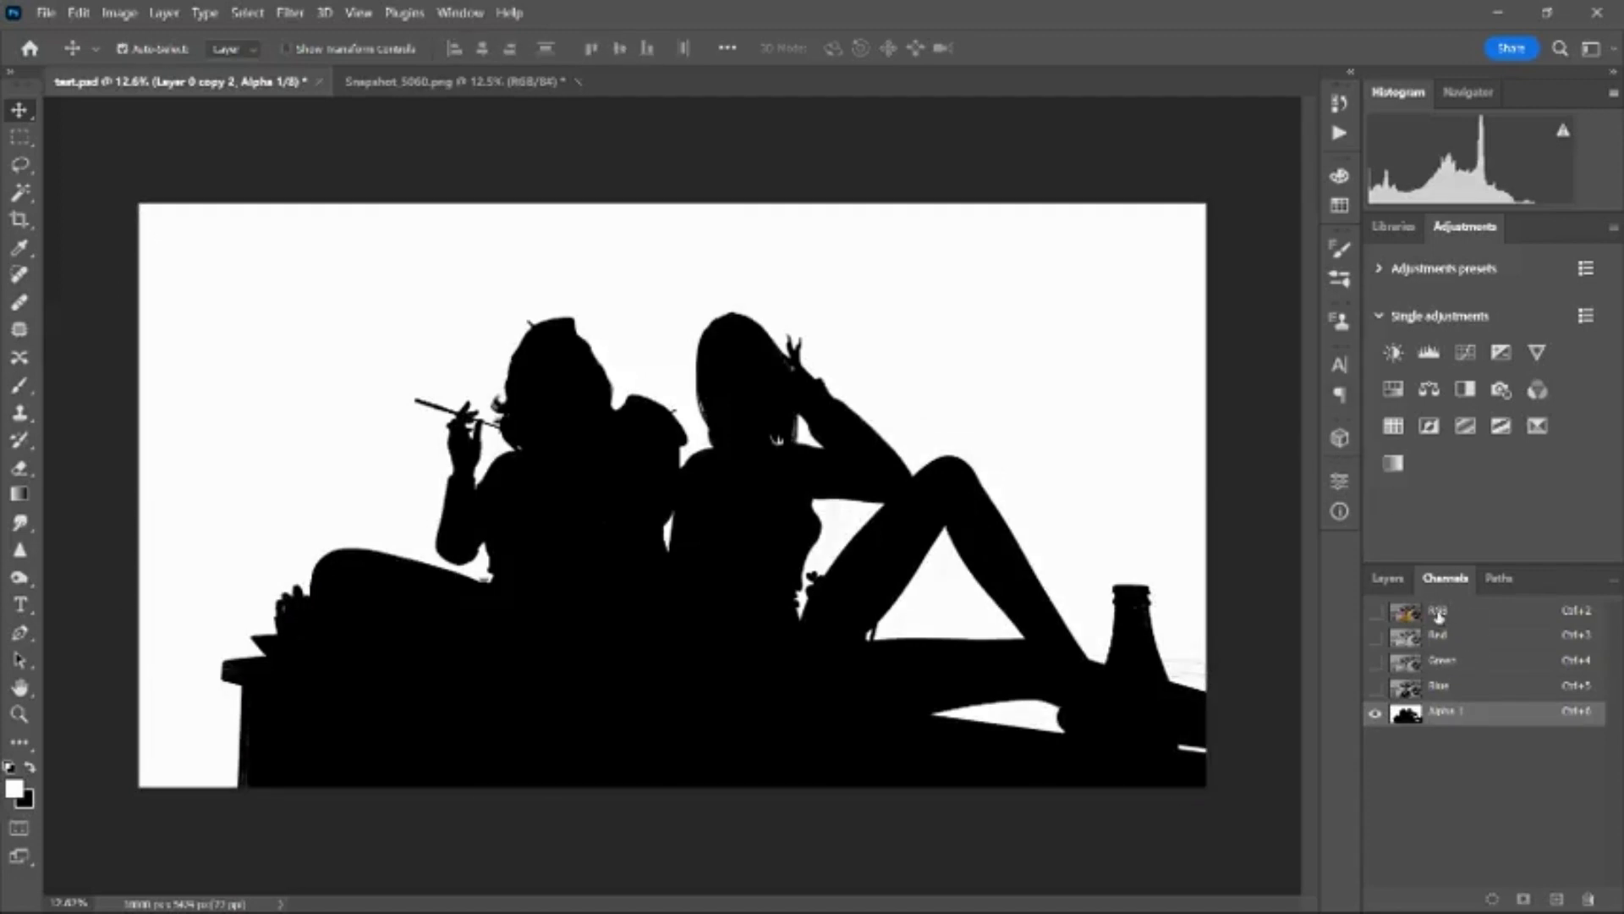
# Step: Reactivate the RGB composite channel of the diner document and return to its layers
pyautogui.click(1394, 610)
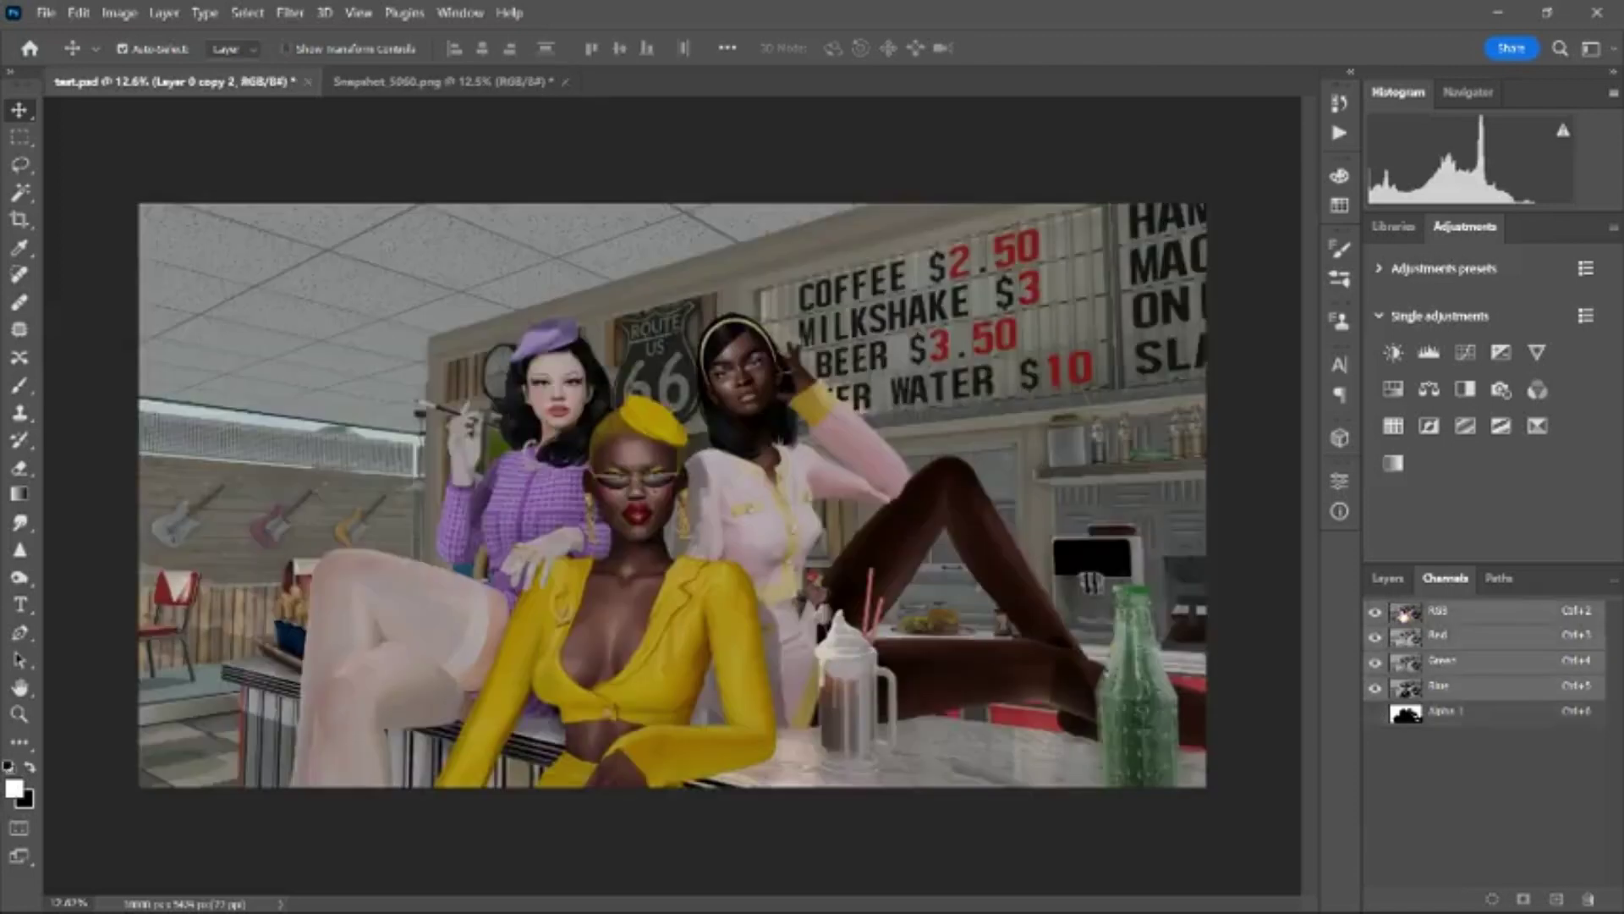
pyautogui.click(1428, 713)
pyautogui.click(1387, 580)
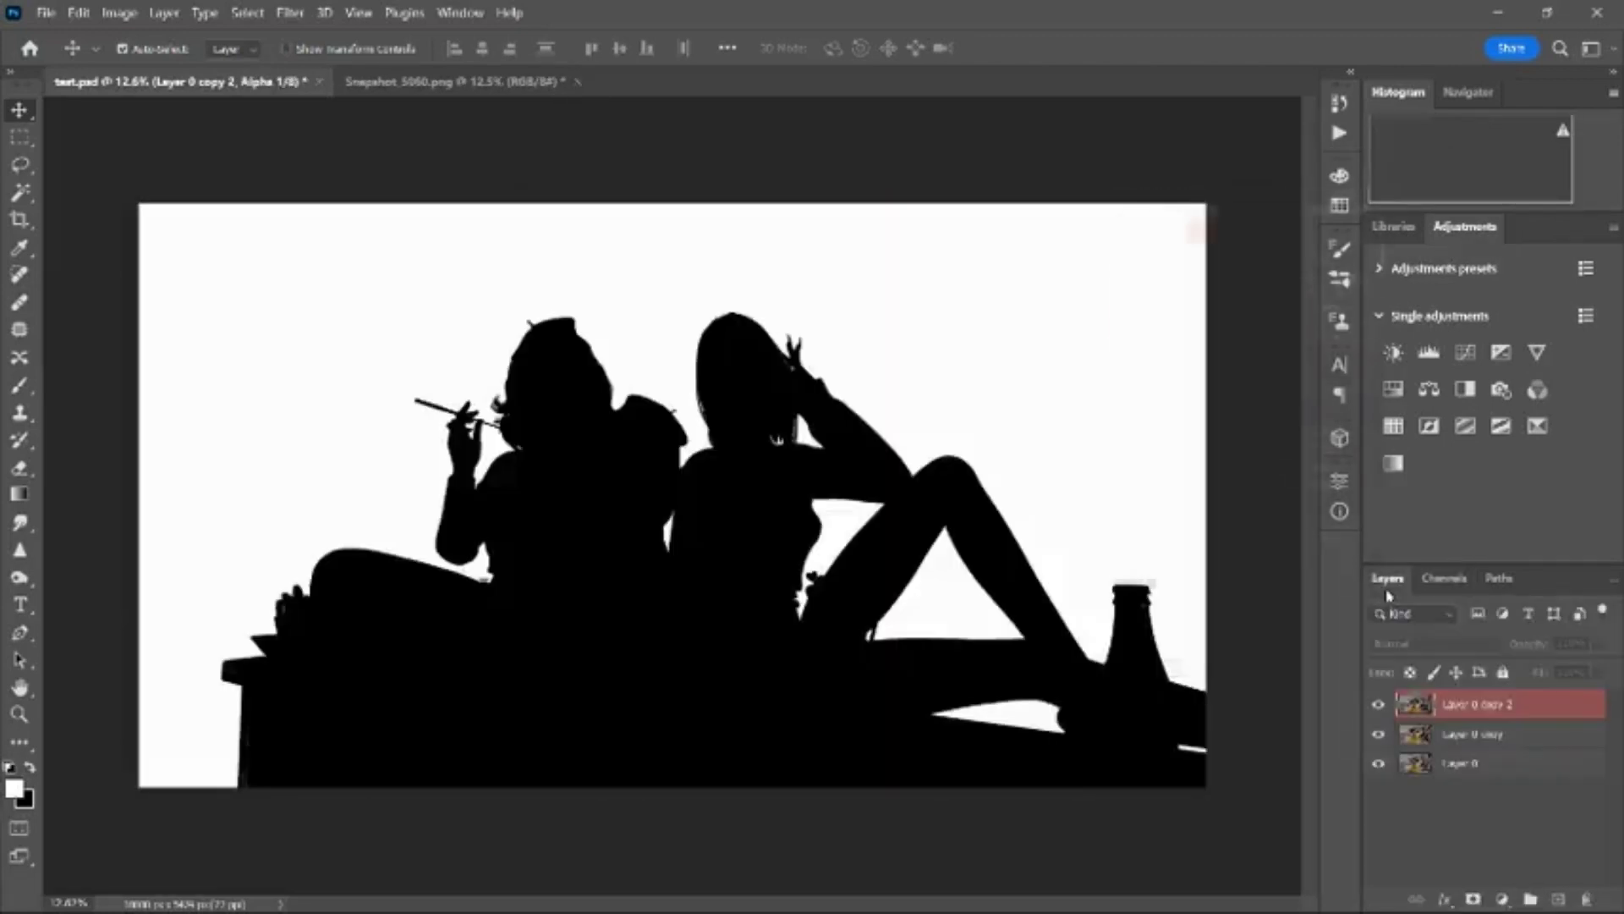
pyautogui.click(1445, 579)
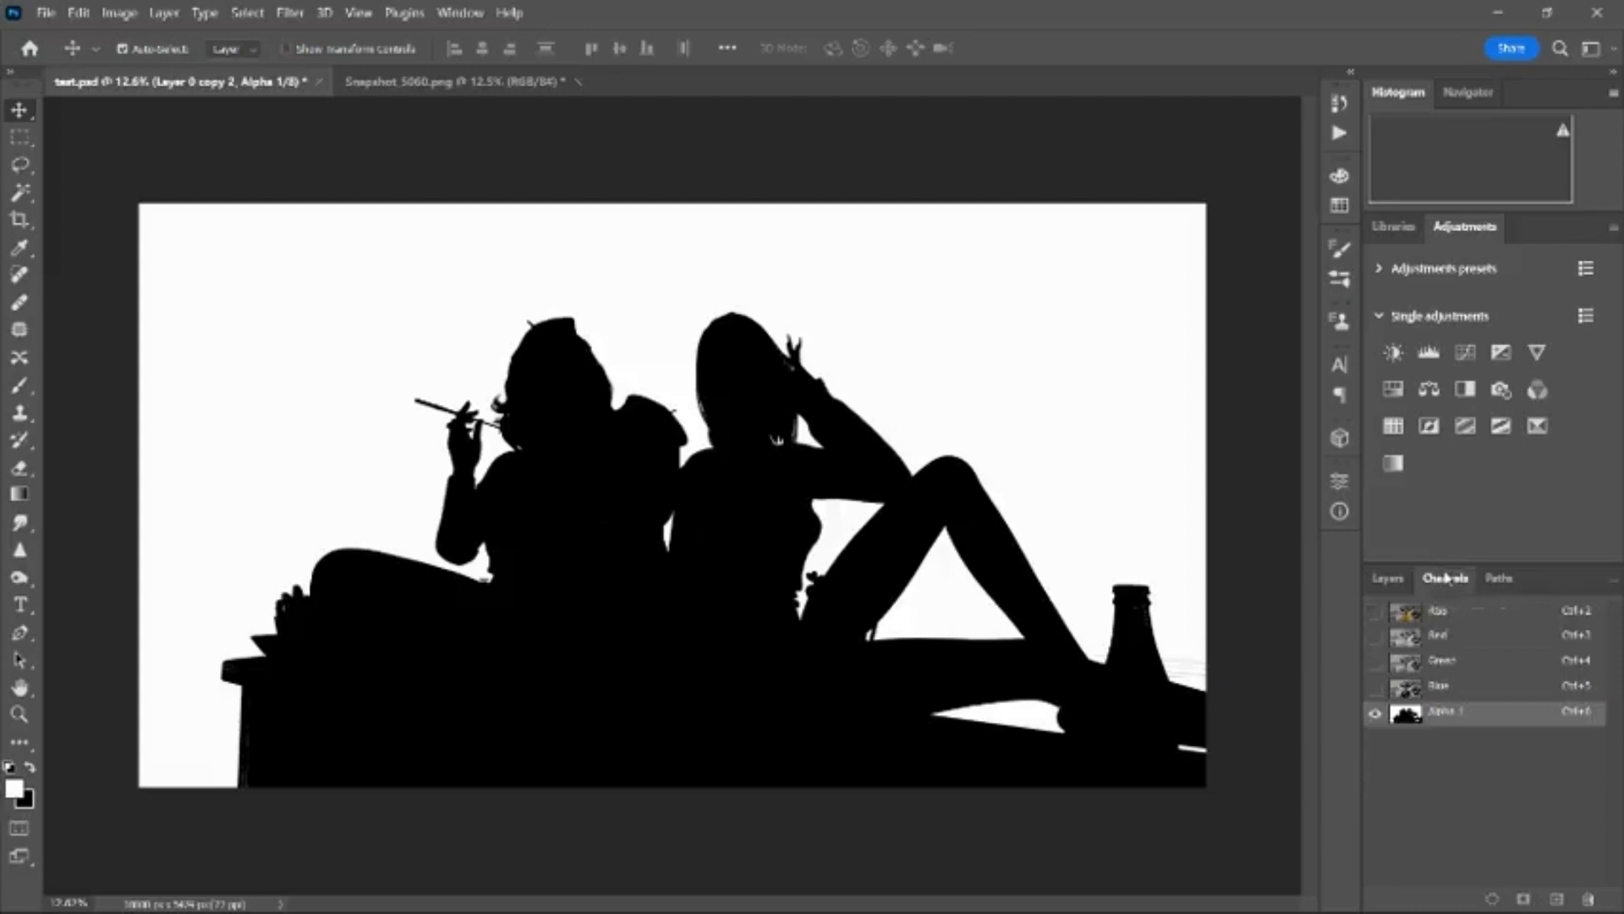
pyautogui.click(1405, 610)
pyautogui.click(1381, 578)
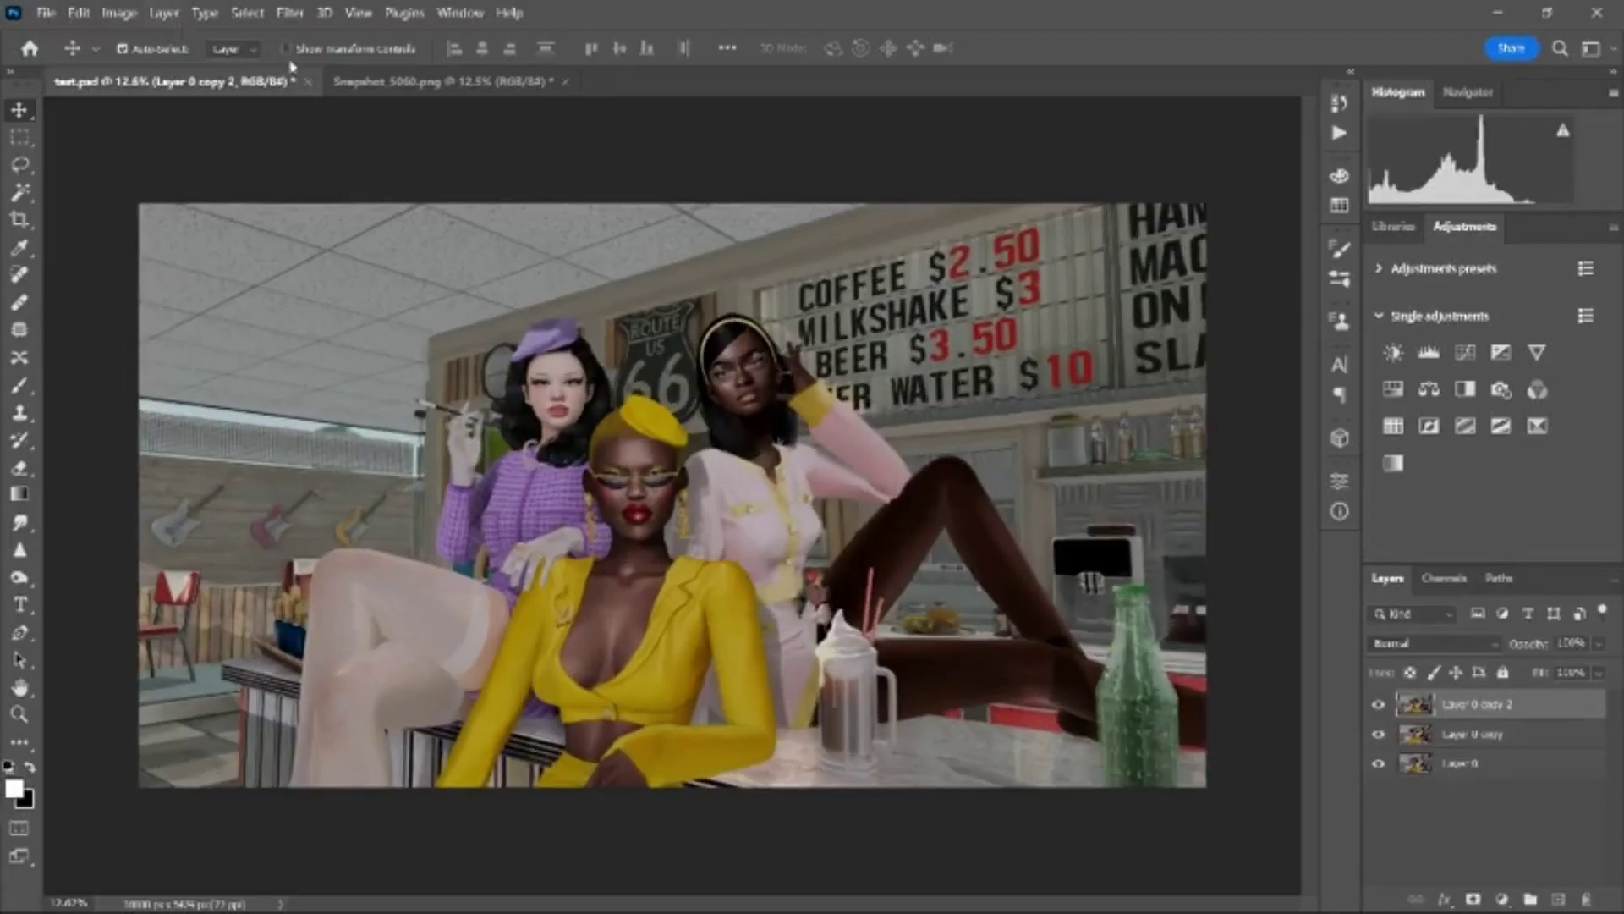
# Step: Start a Lens Blur on Layer 0 copy 2 with Alpha 1 as the depth map source
pyautogui.click(292, 13)
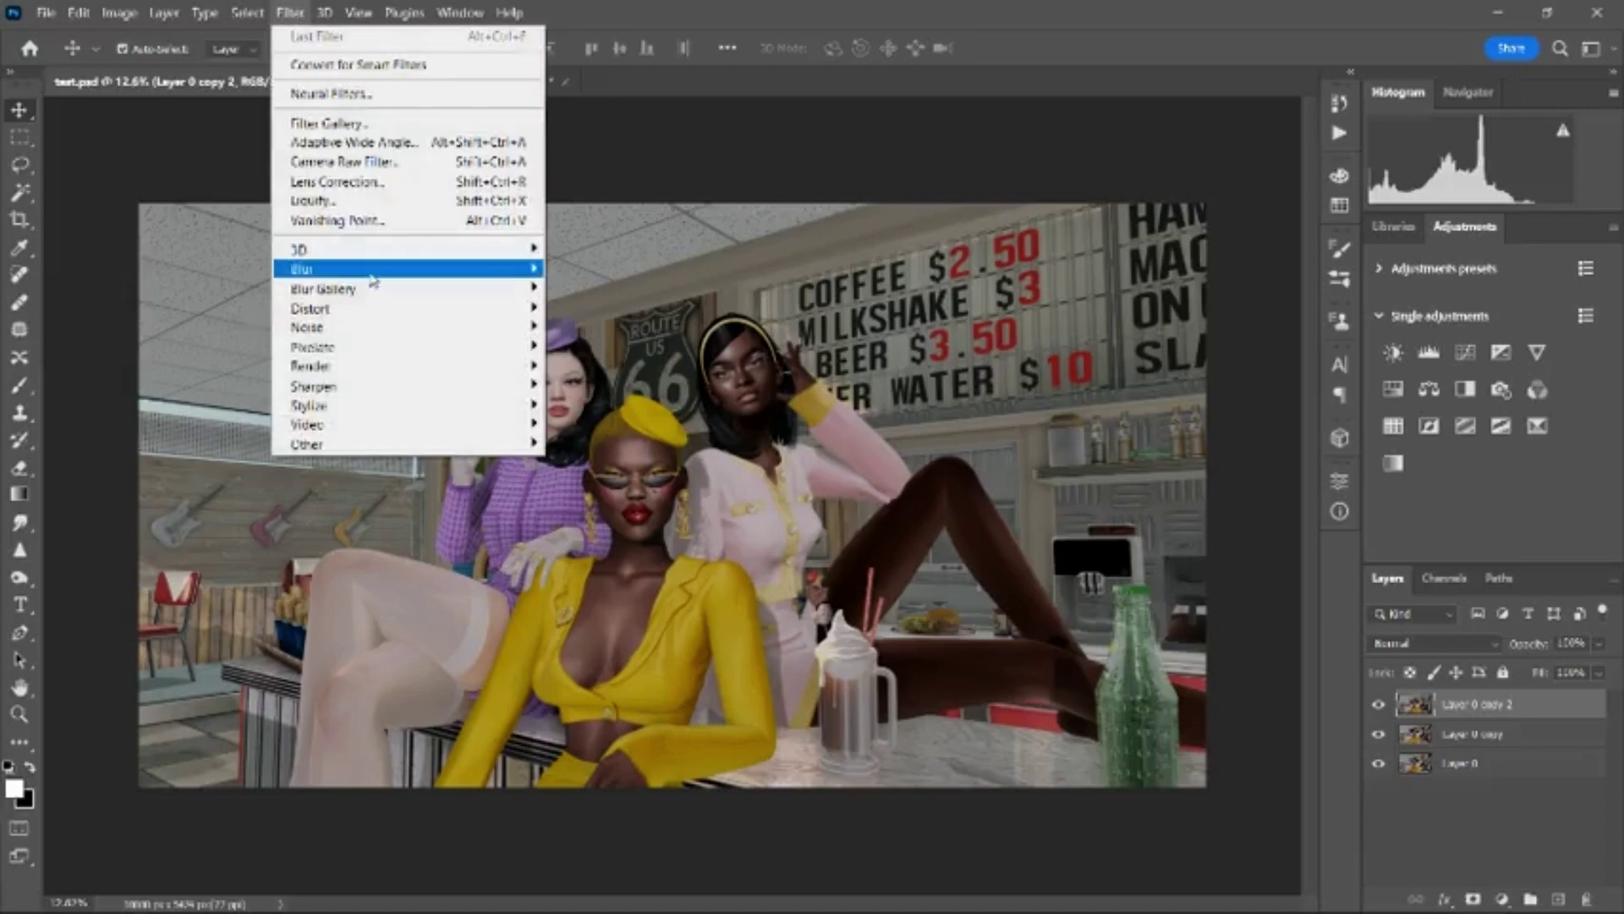
pyautogui.moveTo(372, 270)
pyautogui.click(622, 366)
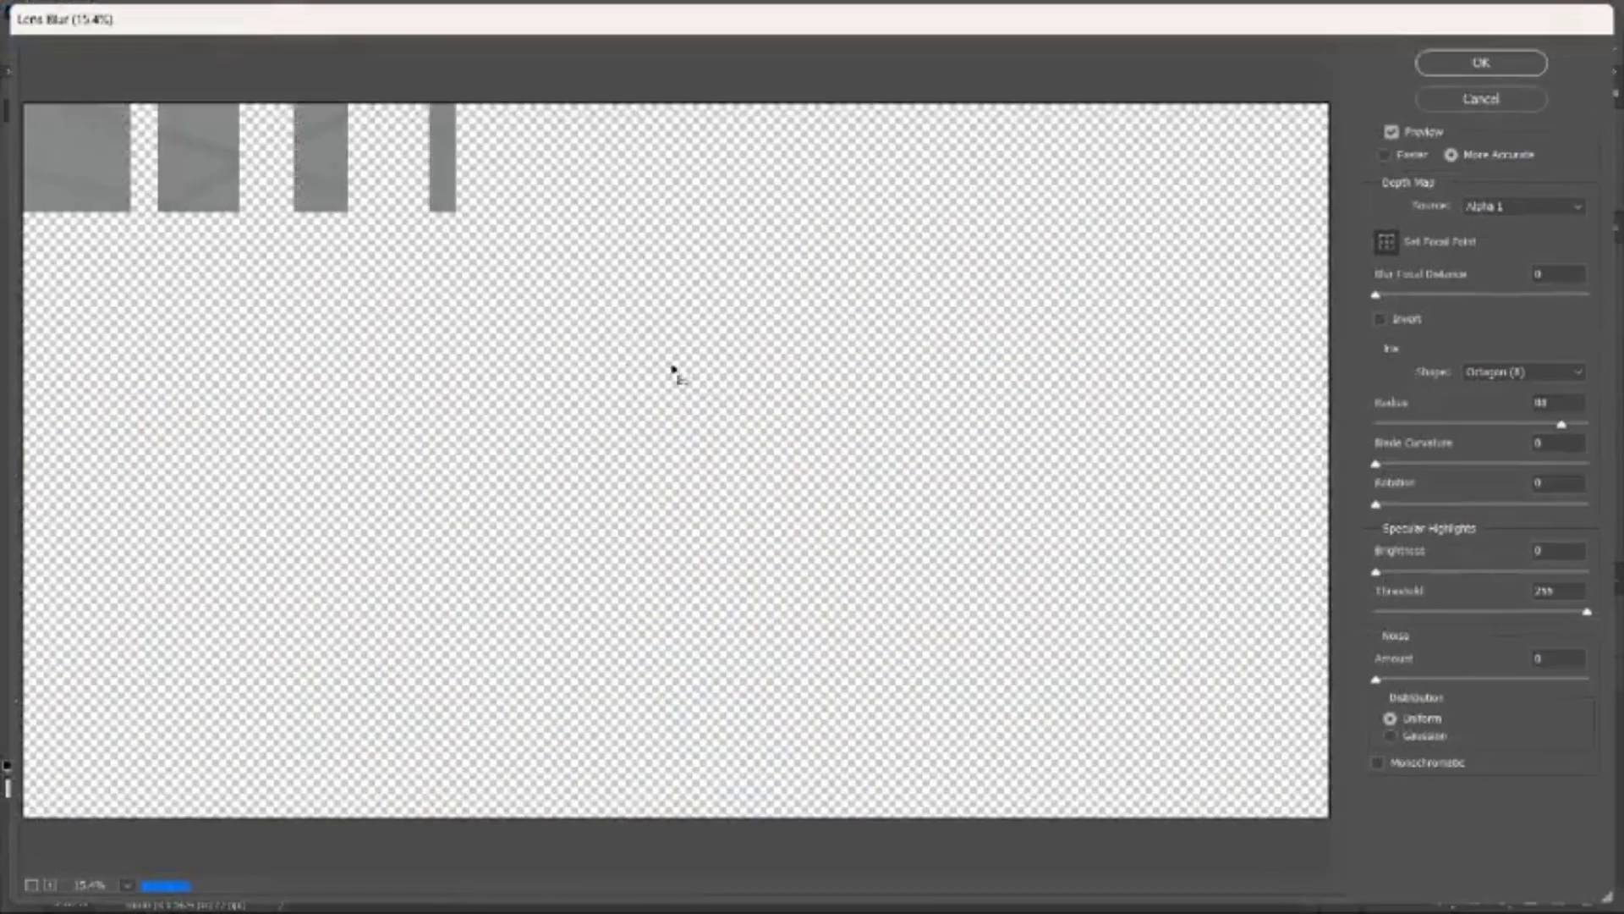
pyautogui.click(1493, 207)
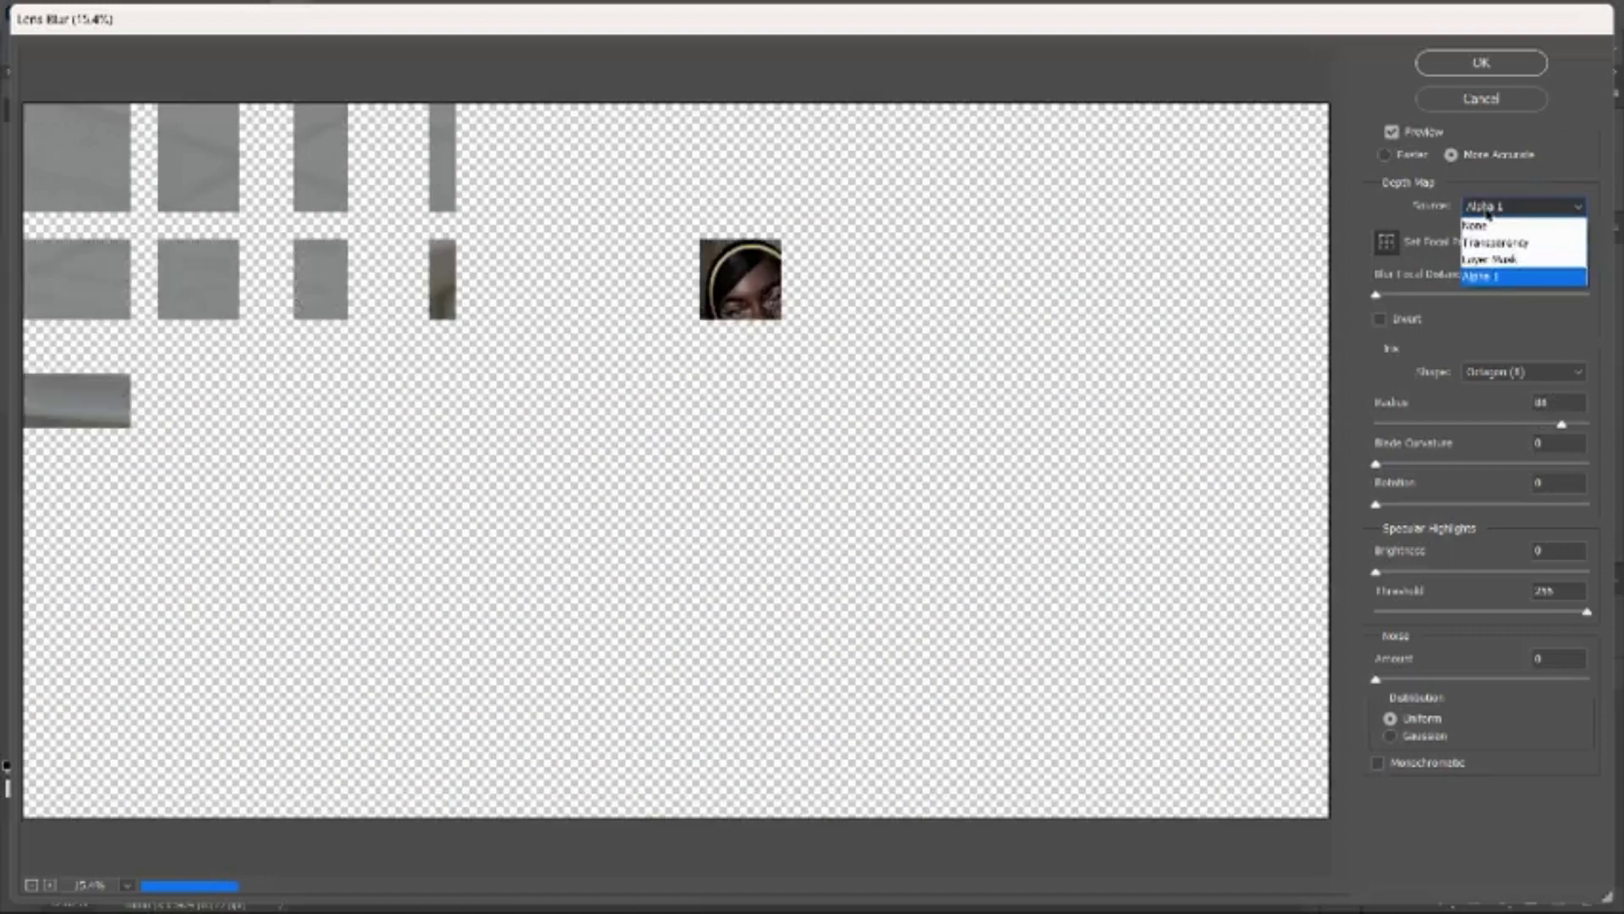
pyautogui.click(1499, 279)
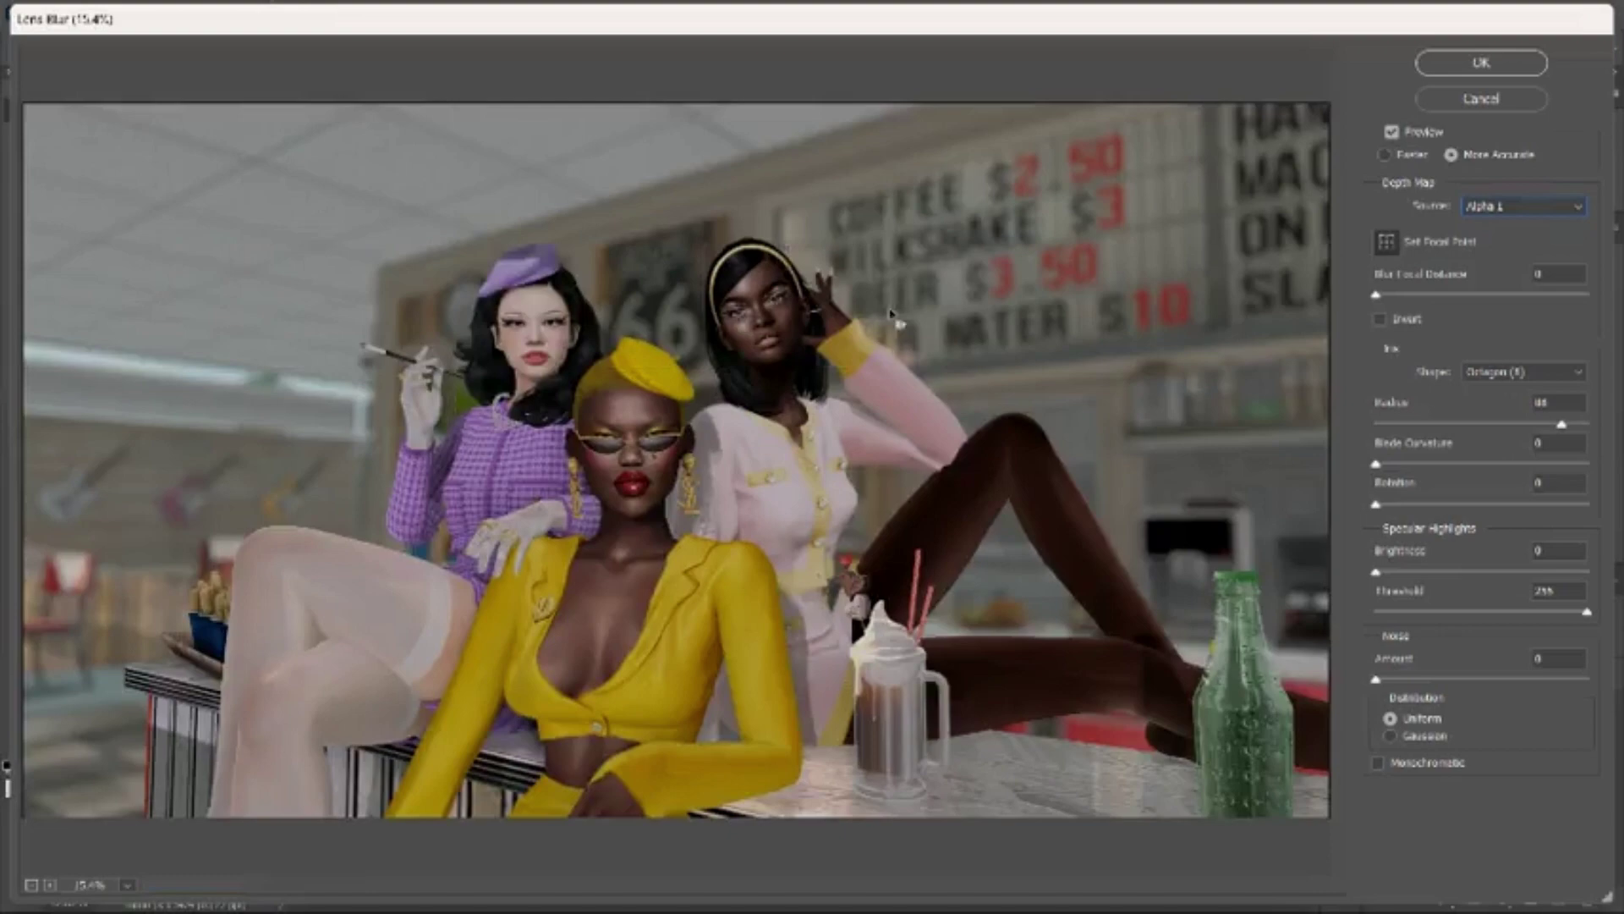
# Step: Set the Lens Blur radius to the maximum of 100 and apply the filter
pyautogui.scroll(1, 930, 283)
pyautogui.scroll(1, 931, 282)
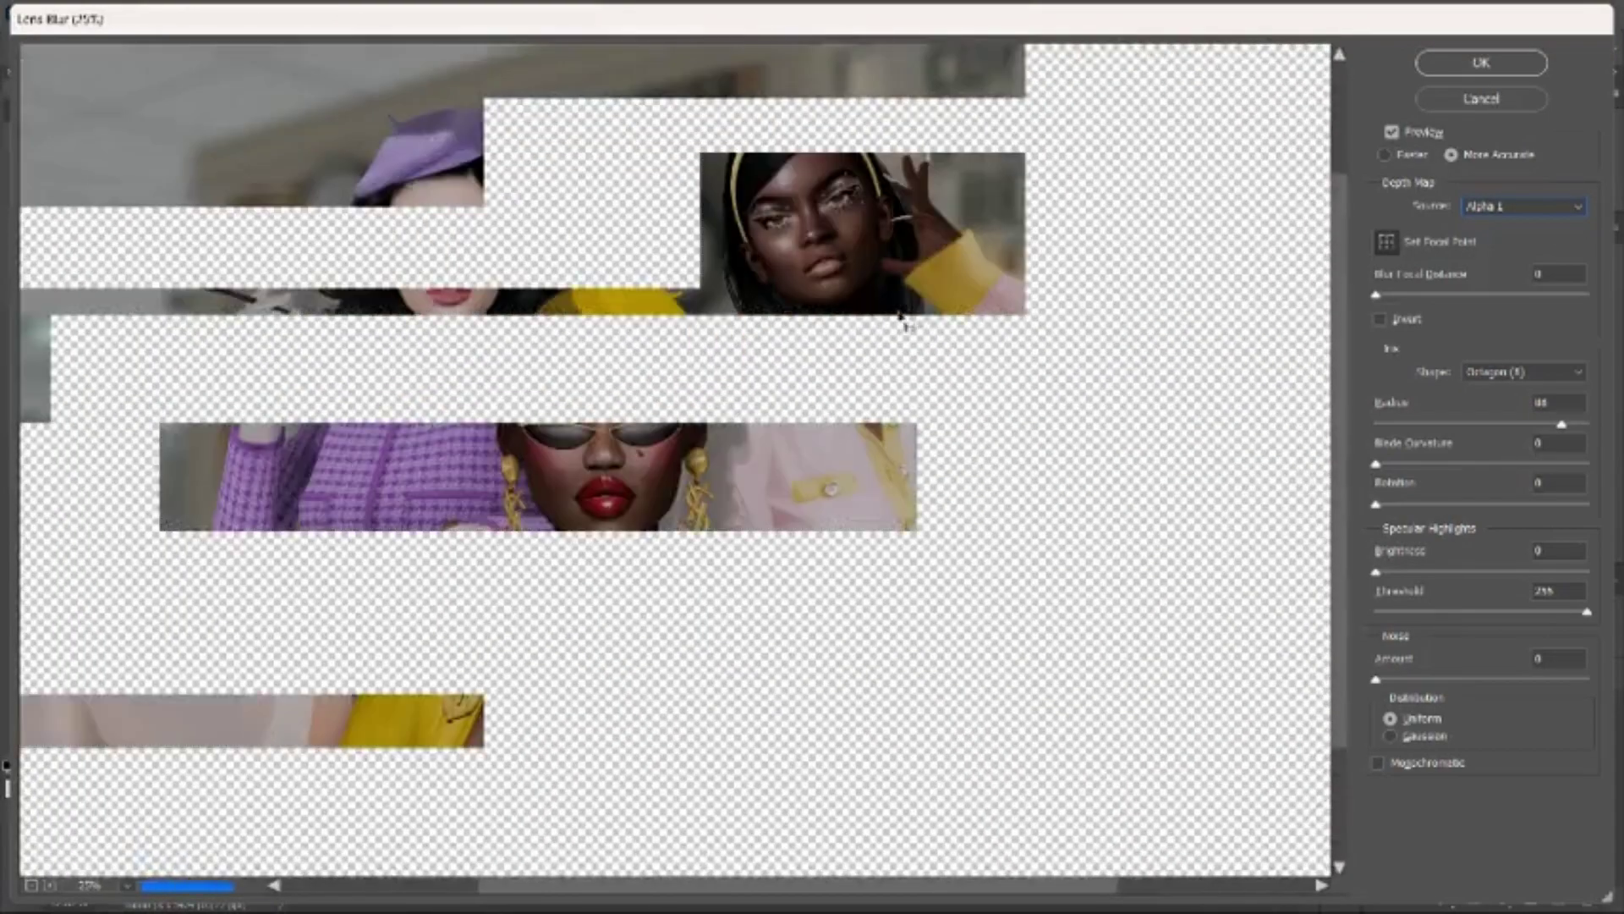
pyautogui.press('alt')
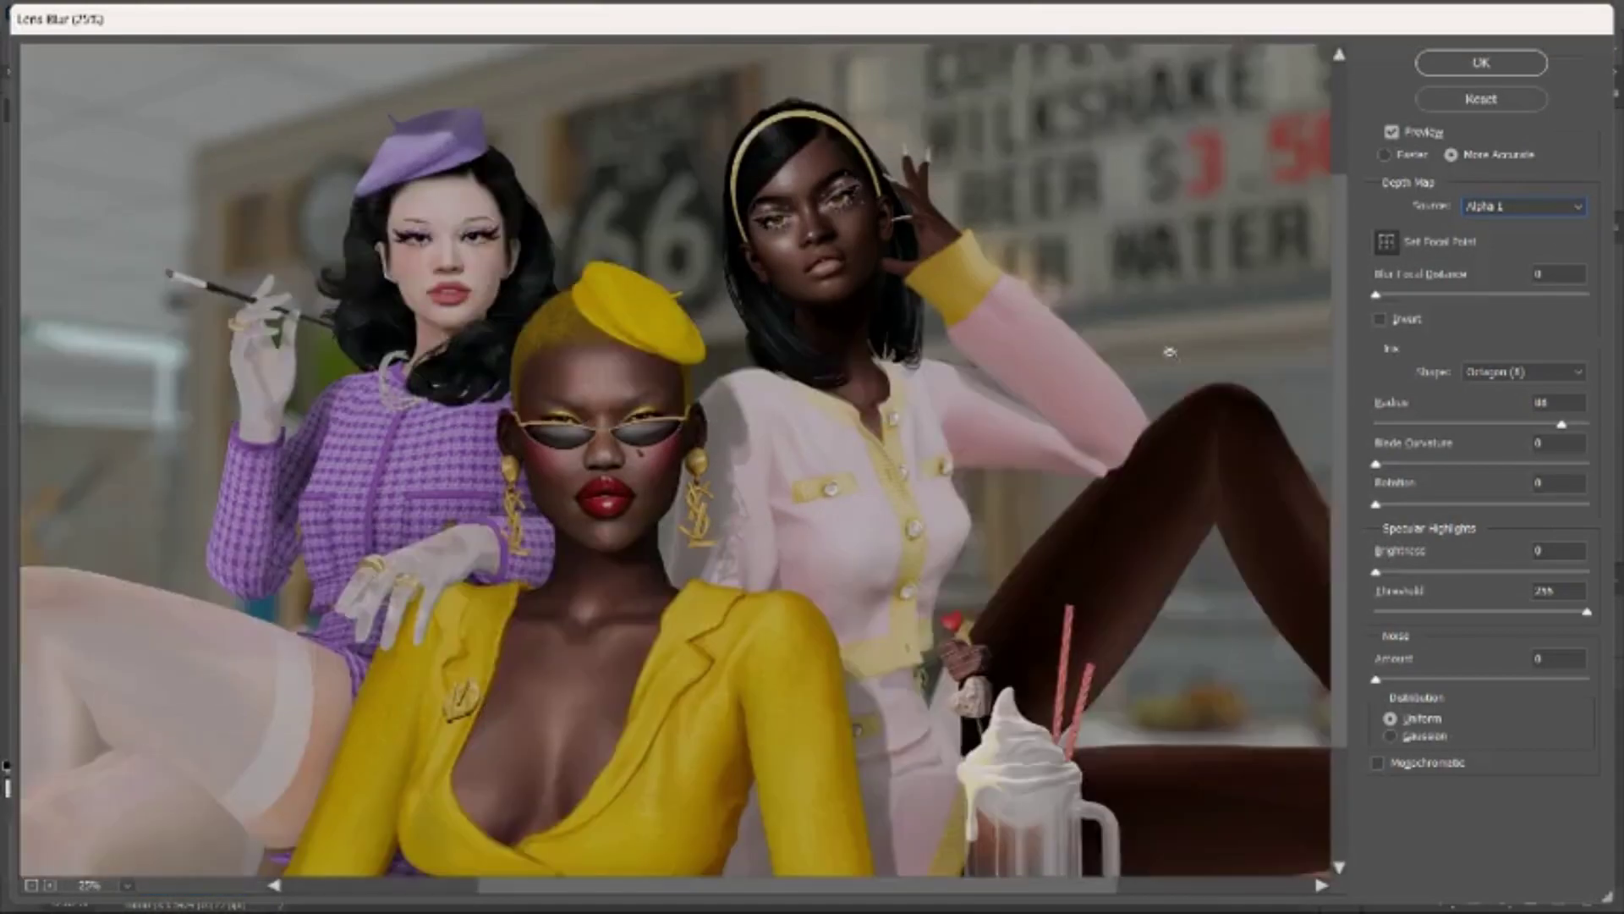
pyautogui.scroll(-2, 322, 417)
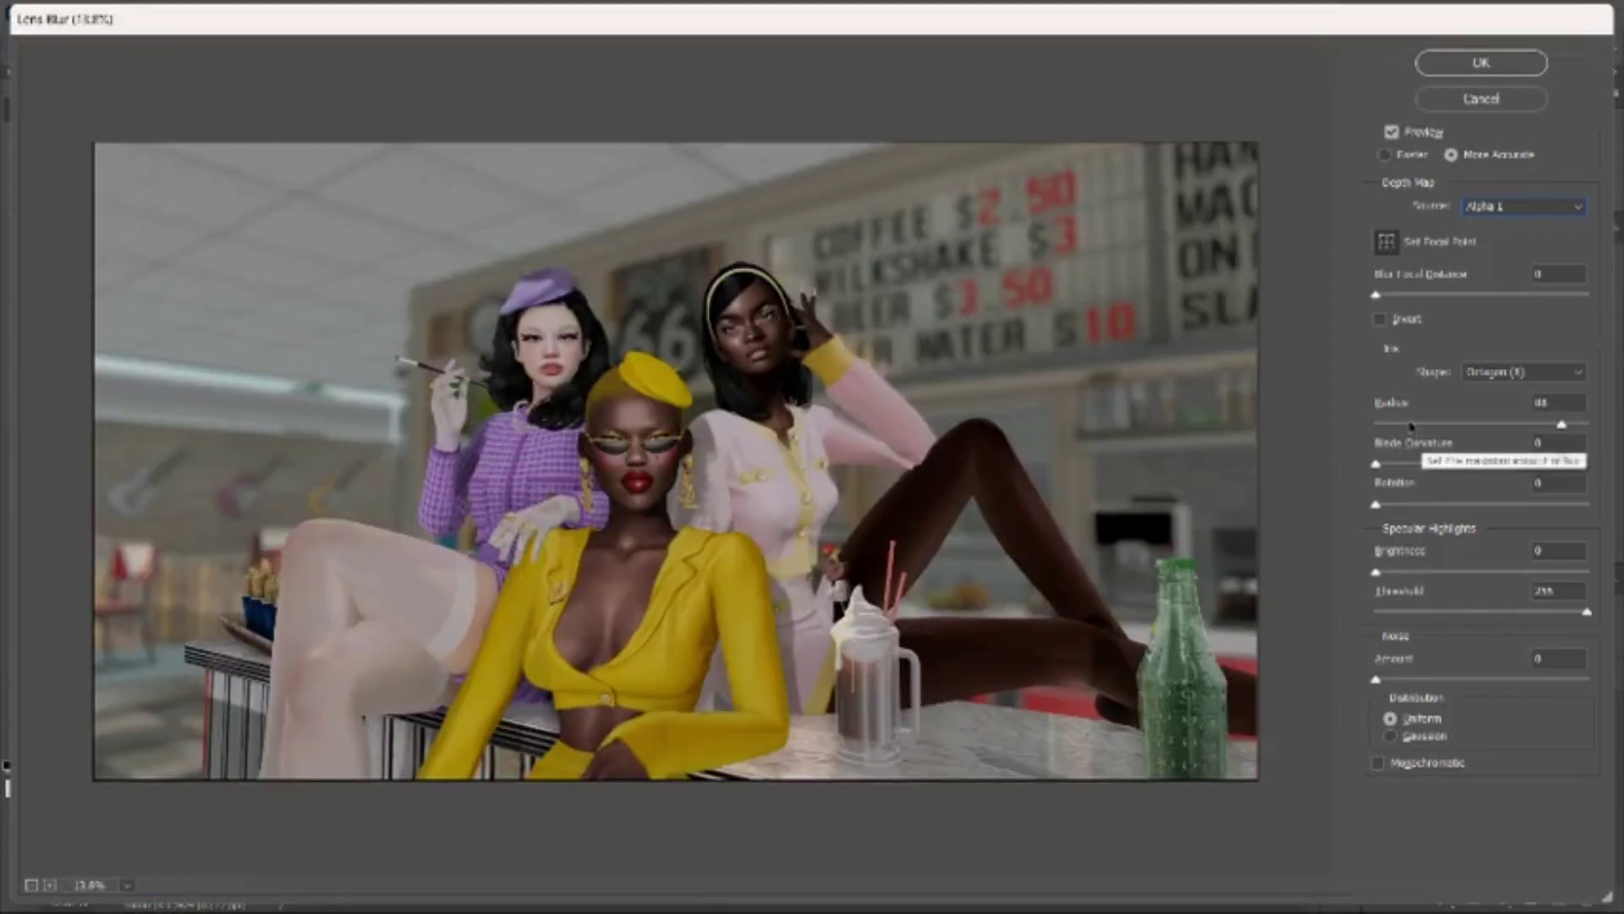
pyautogui.click(1397, 424)
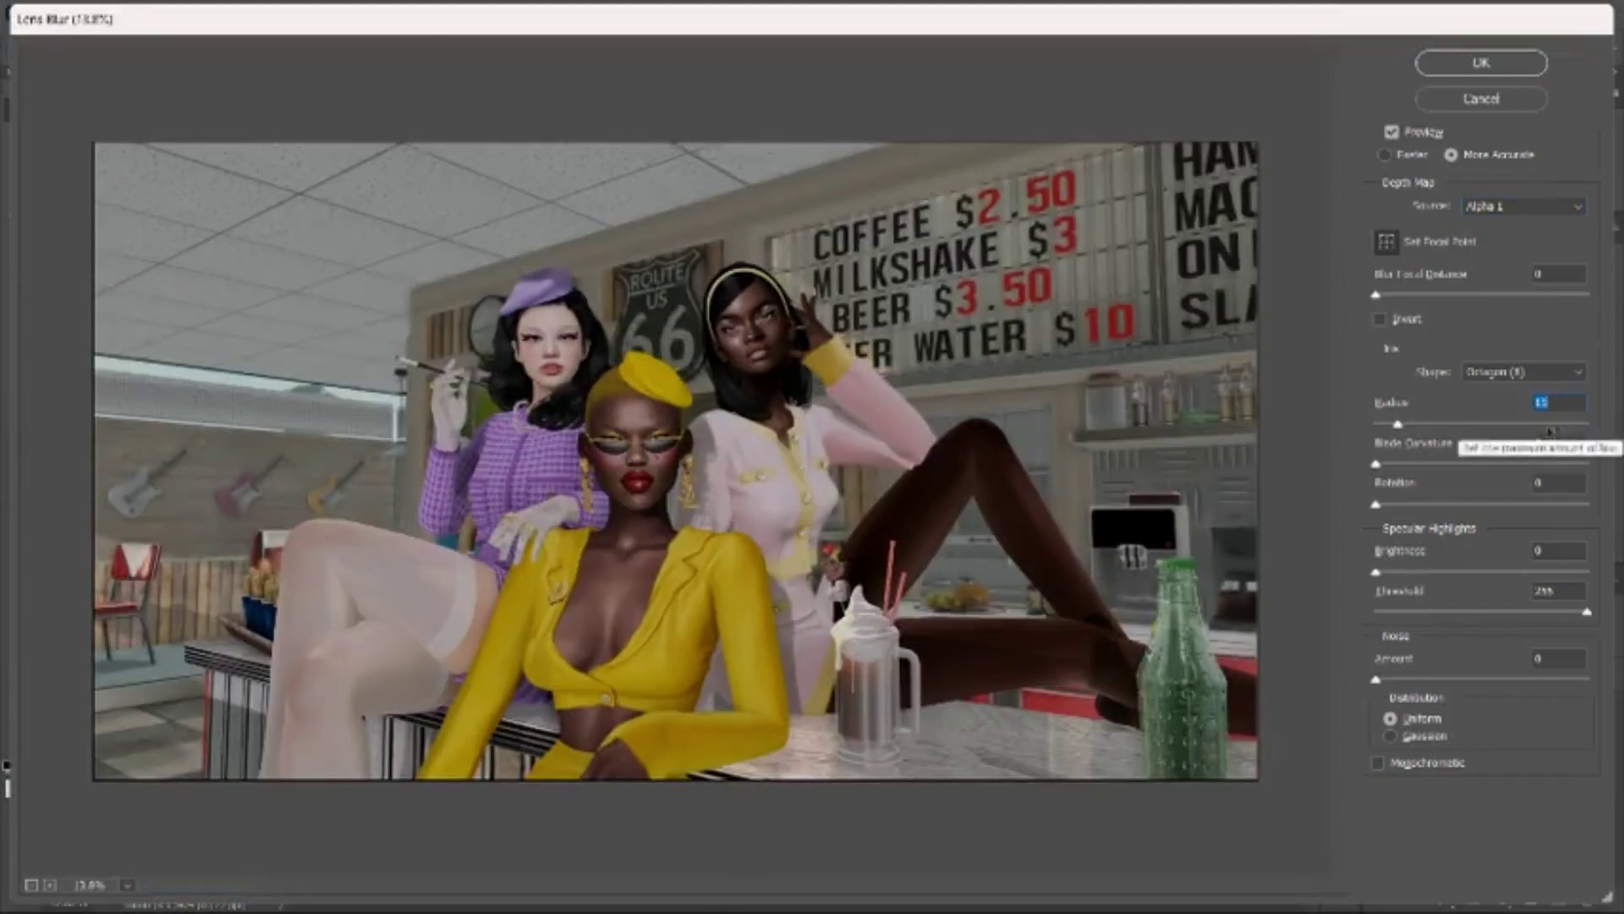
pyautogui.scroll(1, 766, 428)
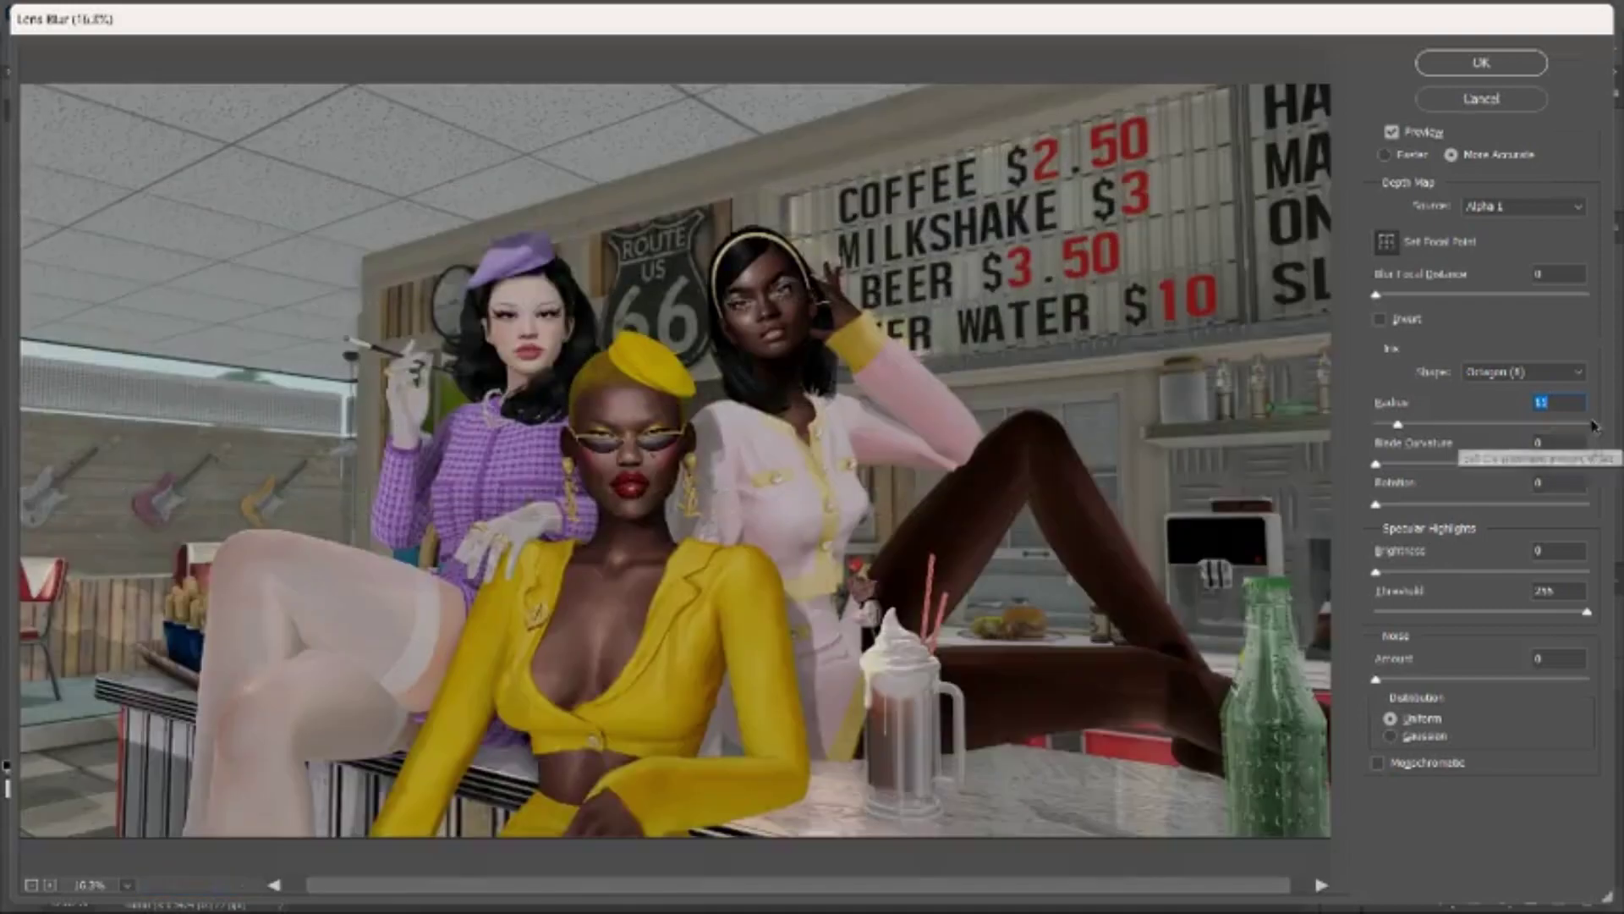
pyautogui.click(1588, 425)
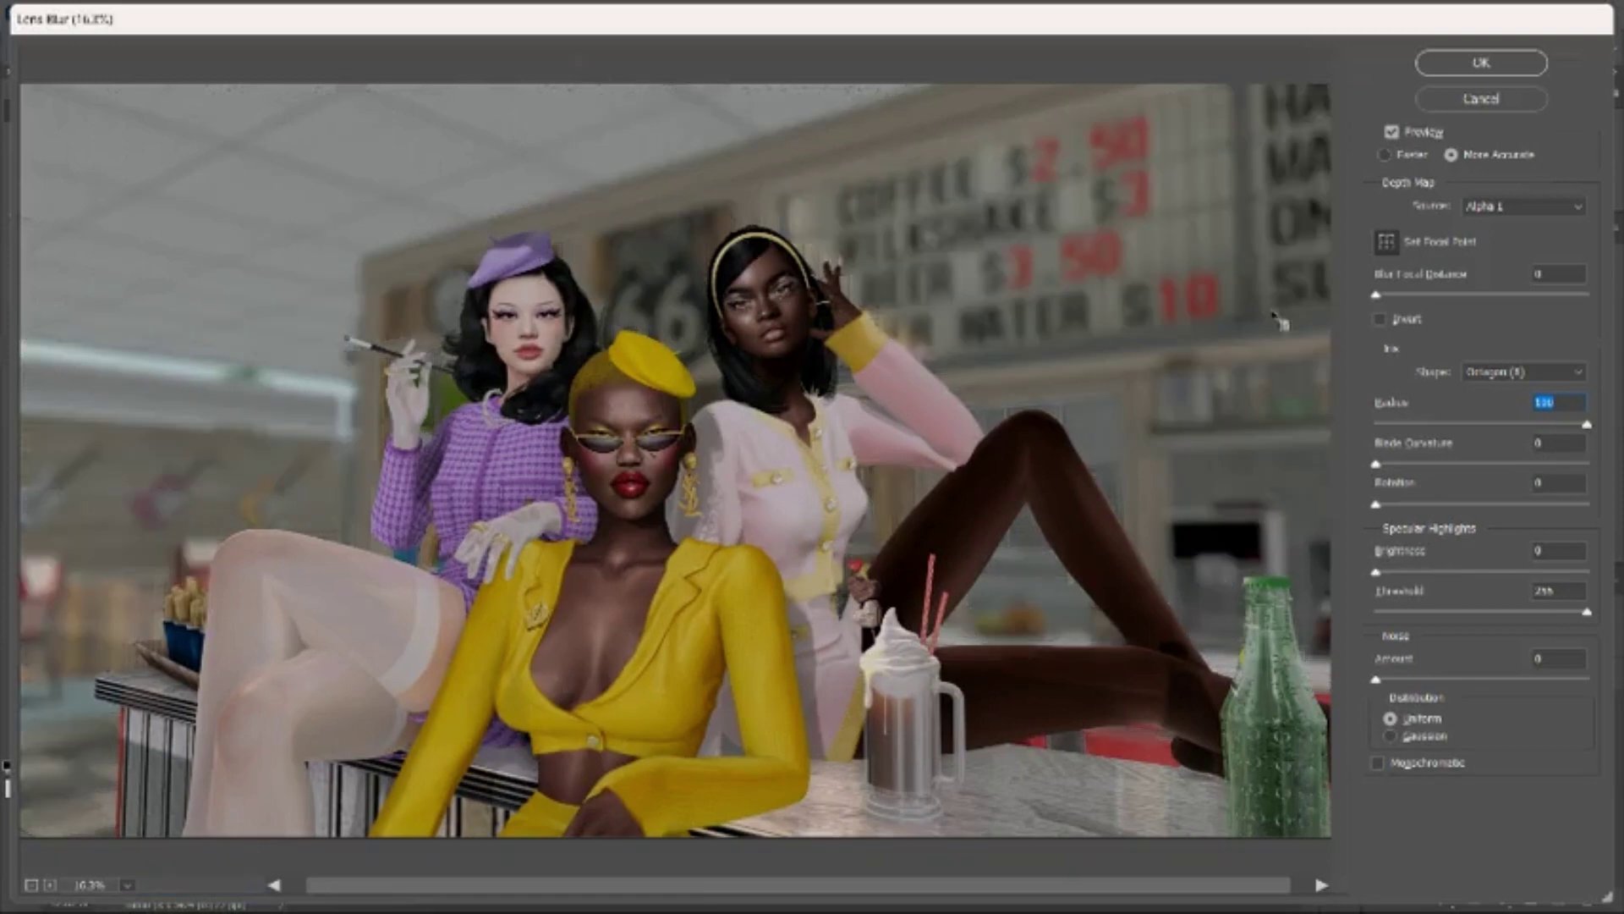
pyautogui.press('Return')
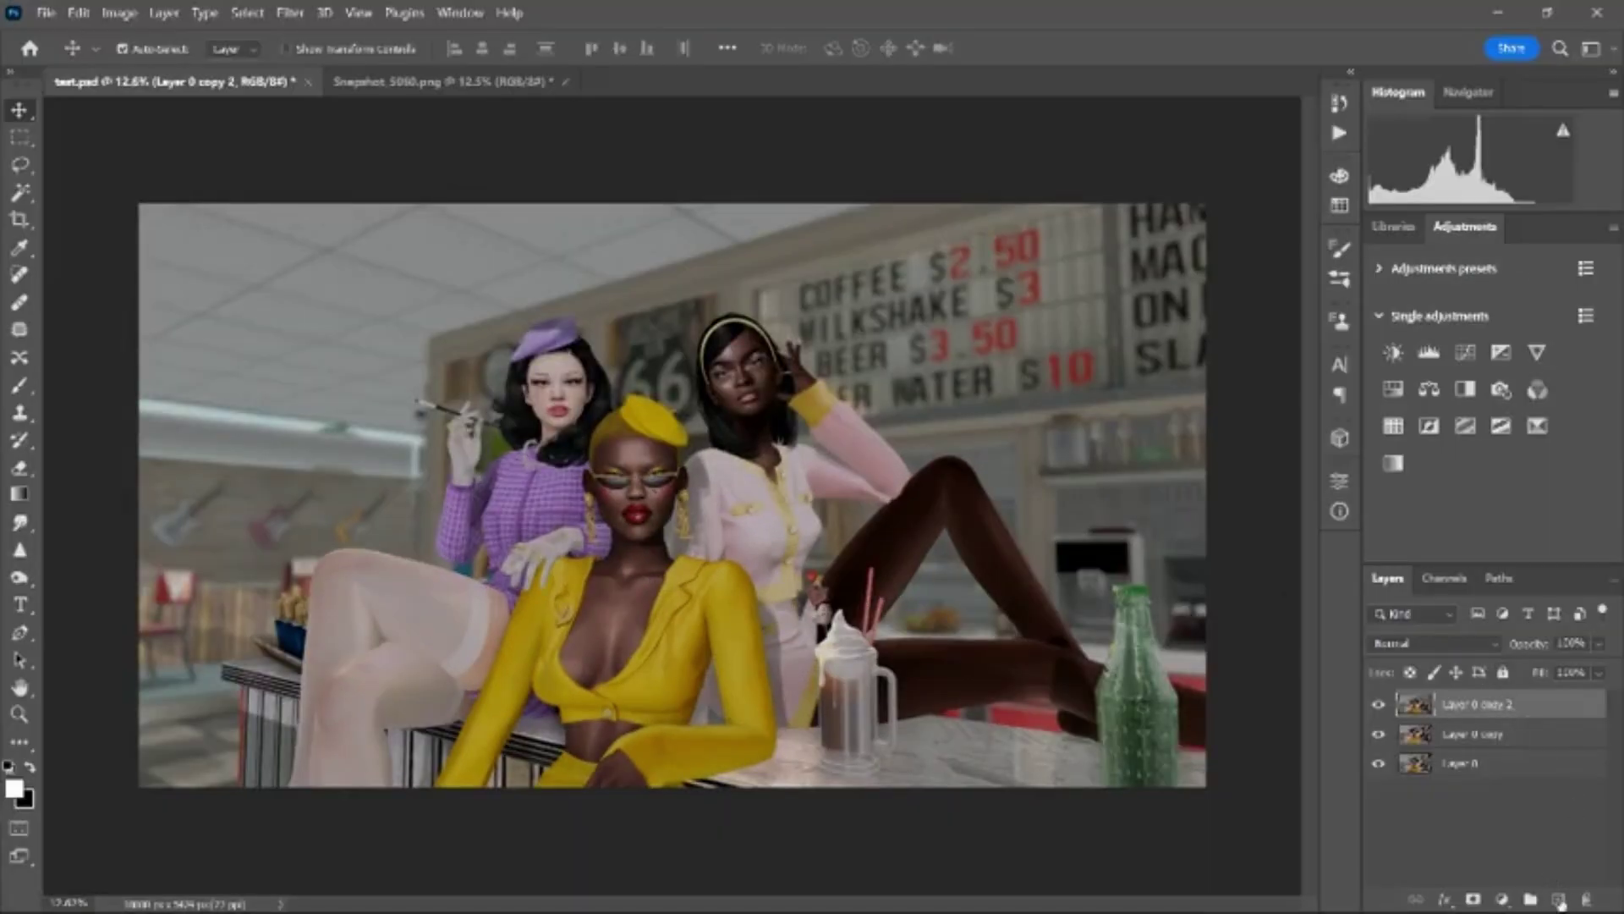
# Step: Add a new layer above Layer 0 copy 2 and fill it with black
pyautogui.click(1559, 898)
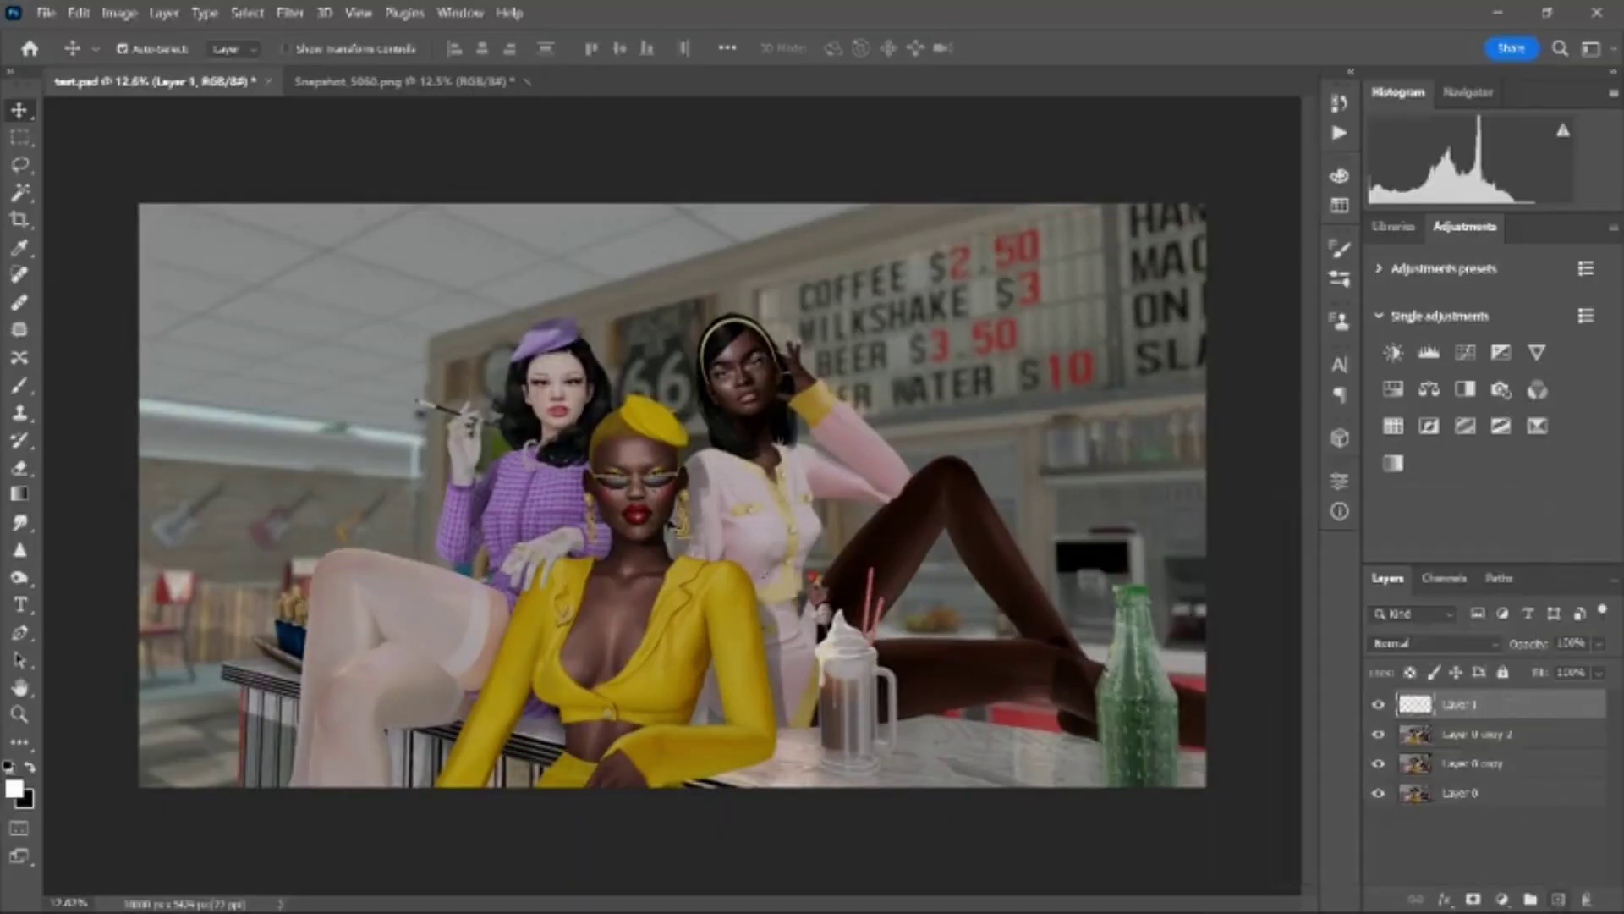
pyautogui.scroll(-3, 666, 484)
pyautogui.scroll(2, 667, 482)
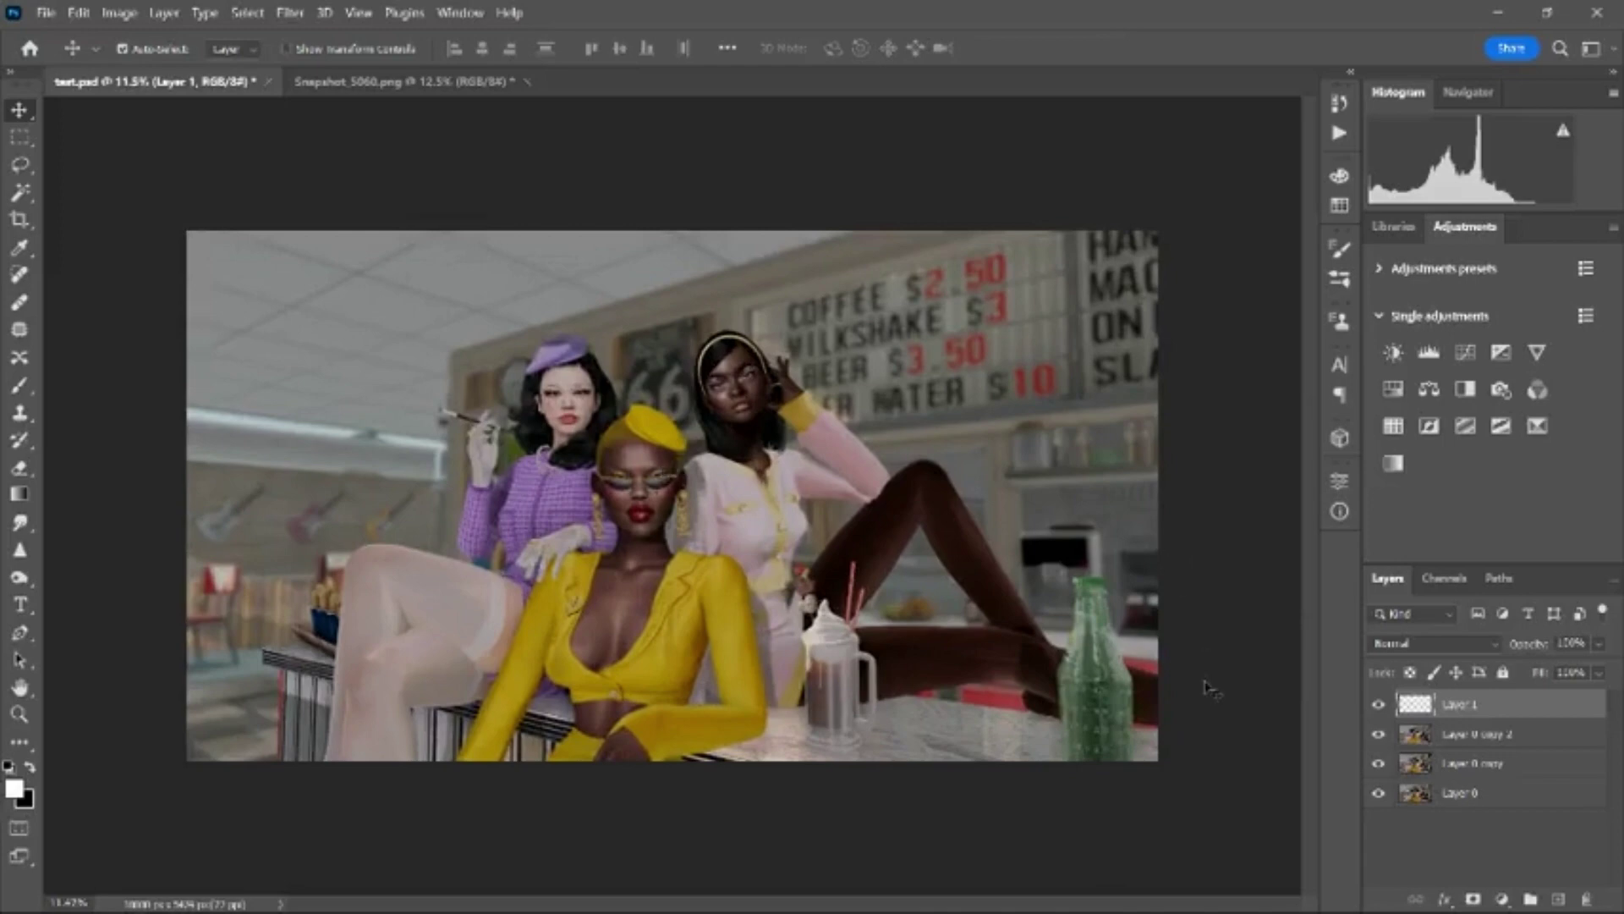
pyautogui.scroll(2, 973, 564)
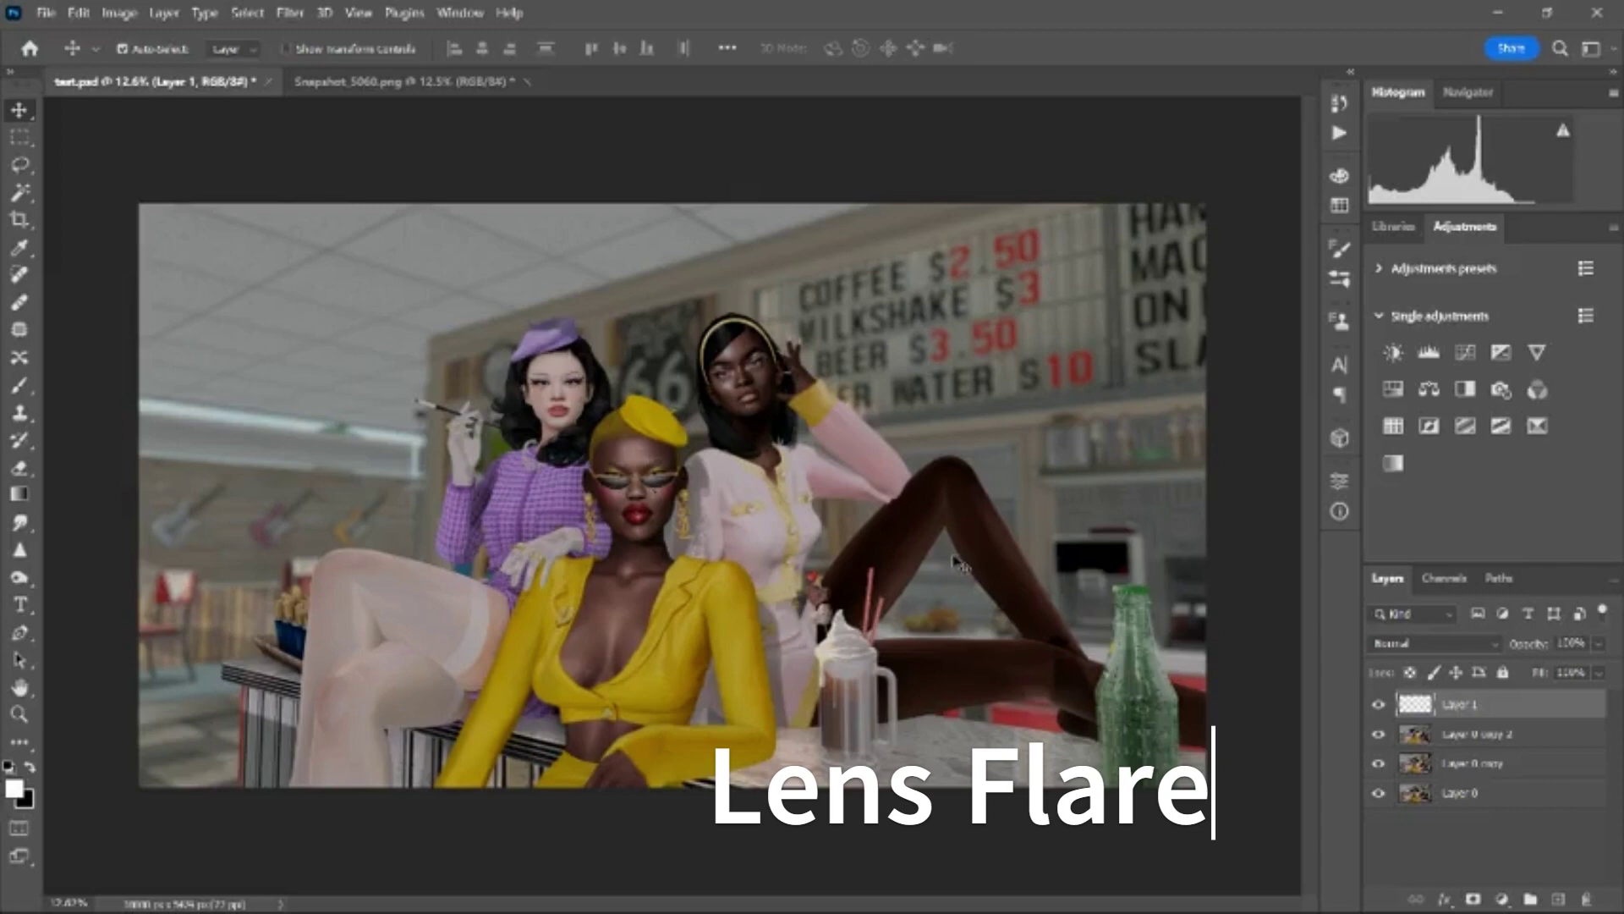
pyautogui.hotkey('ctrl', 'BackSpace')
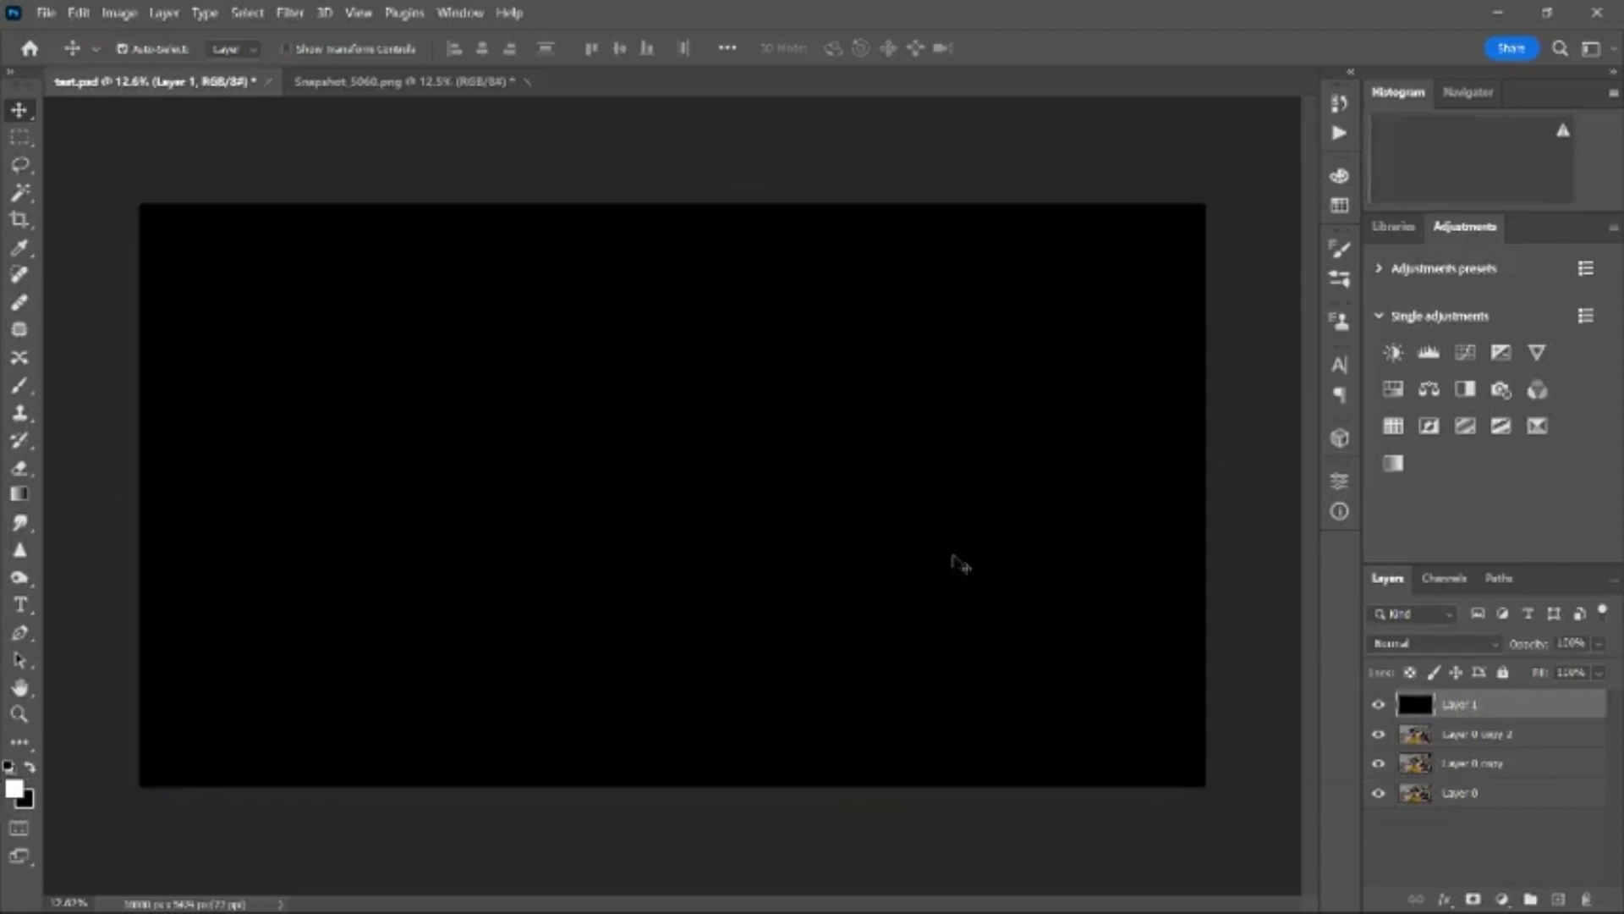
# Step: Set the black layer's blend mode to Screen
pyautogui.click(1406, 643)
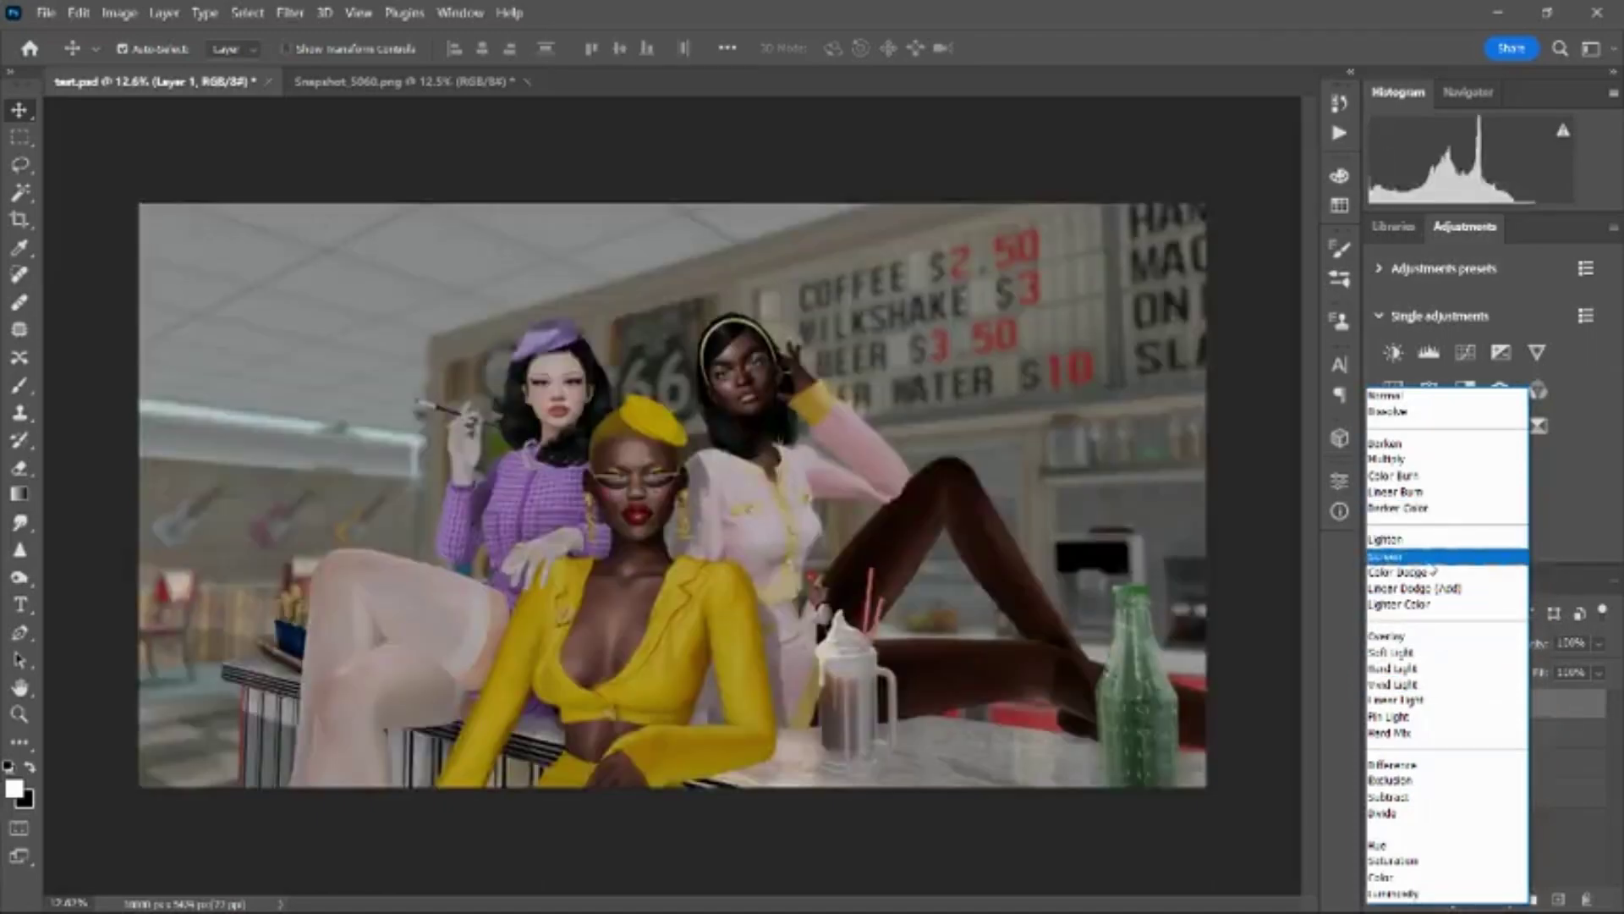
pyautogui.click(1428, 559)
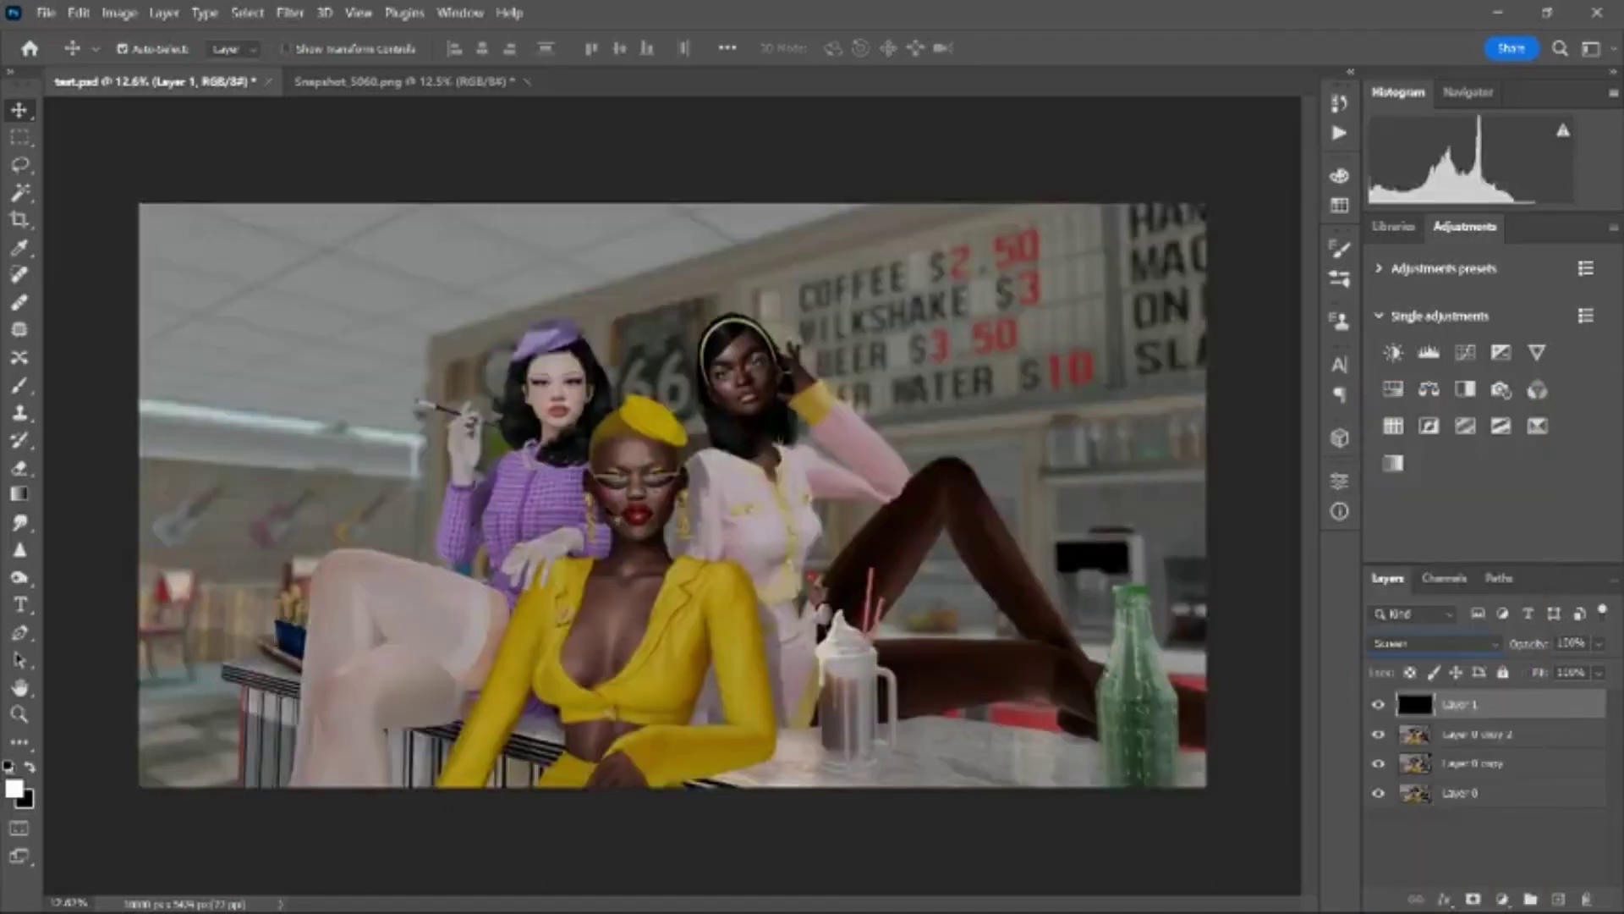
pyautogui.scroll(-5, 602, 500)
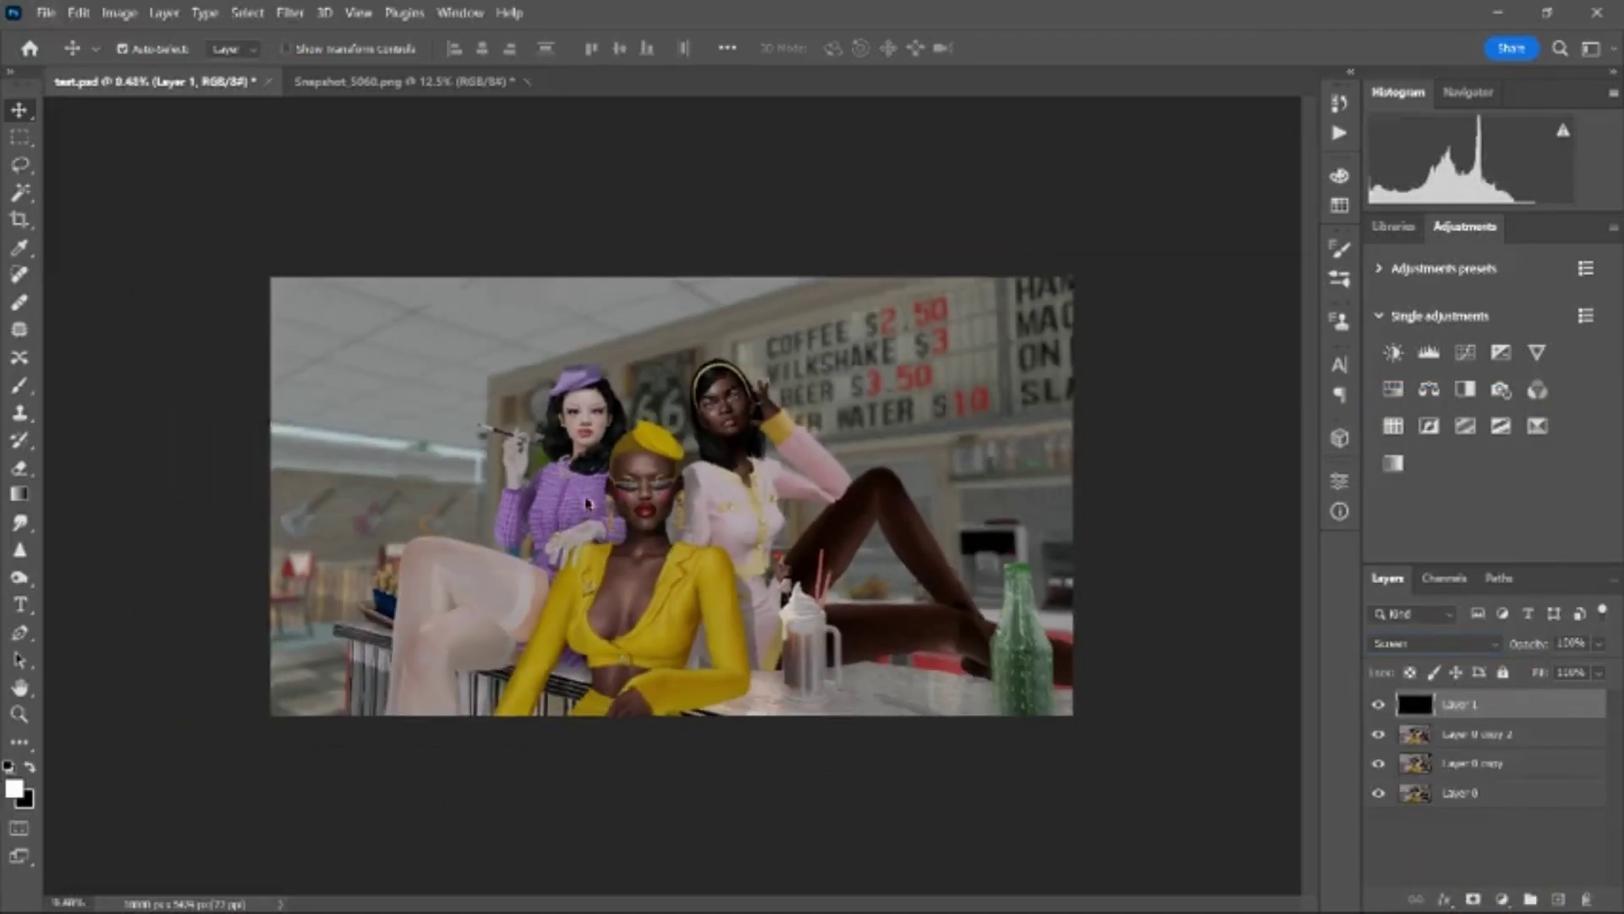
# Step: Render a Lens Flare over the ceiling area on black Layer 1 and compare the image with the layer hidden and shown
pyautogui.scroll(6, 574, 492)
pyautogui.scroll(-4, 571, 492)
pyautogui.scroll(1, 573, 493)
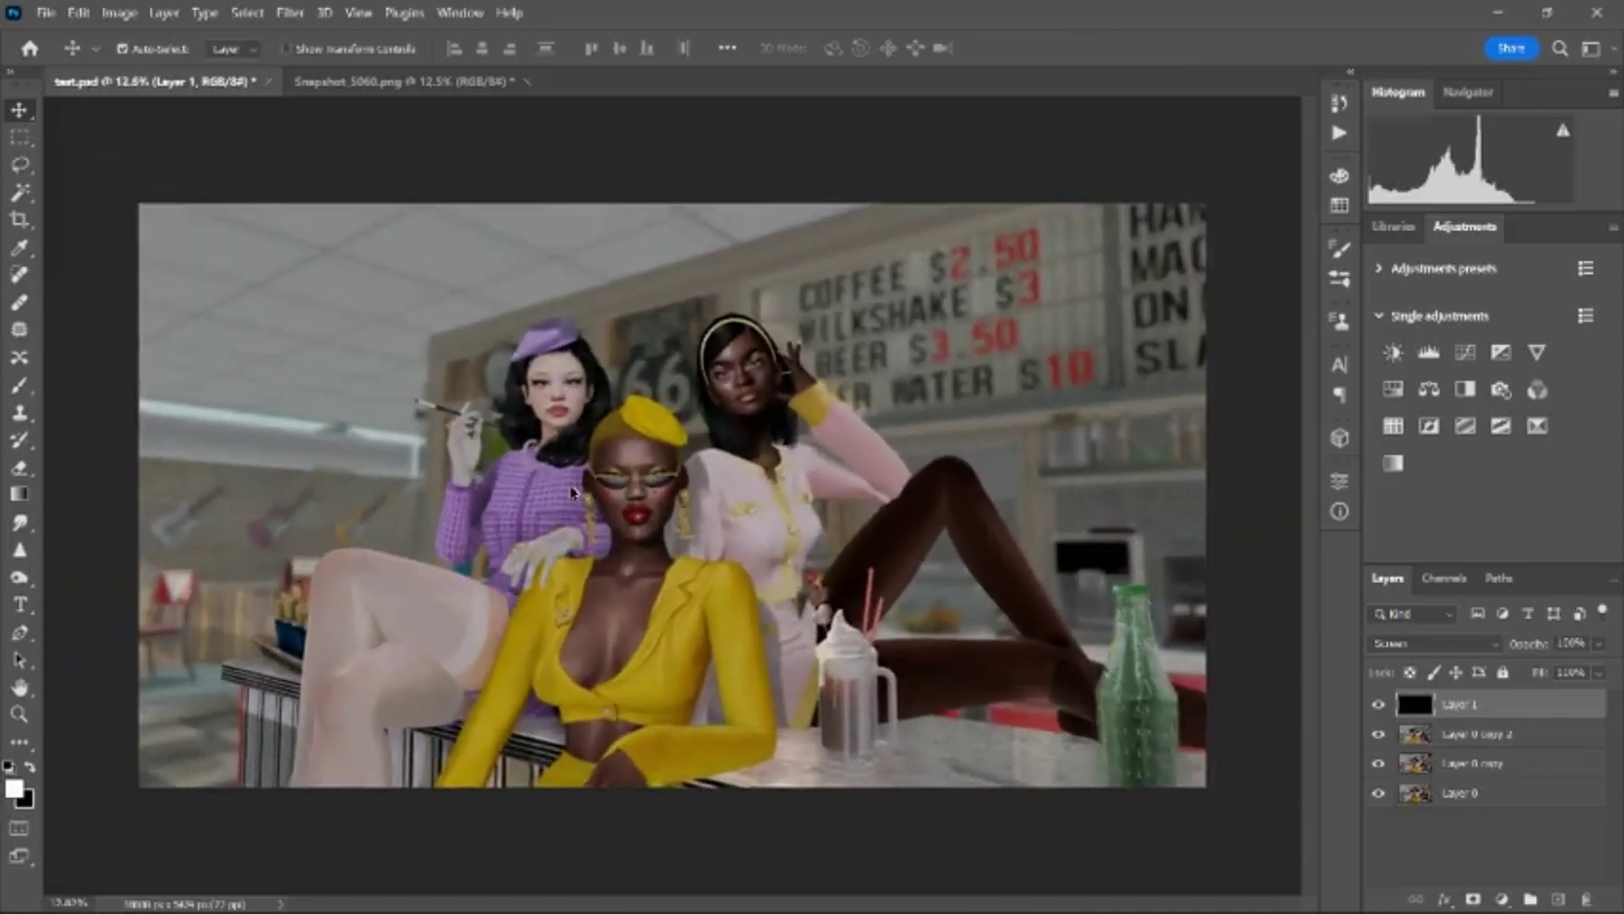
pyautogui.click(288, 13)
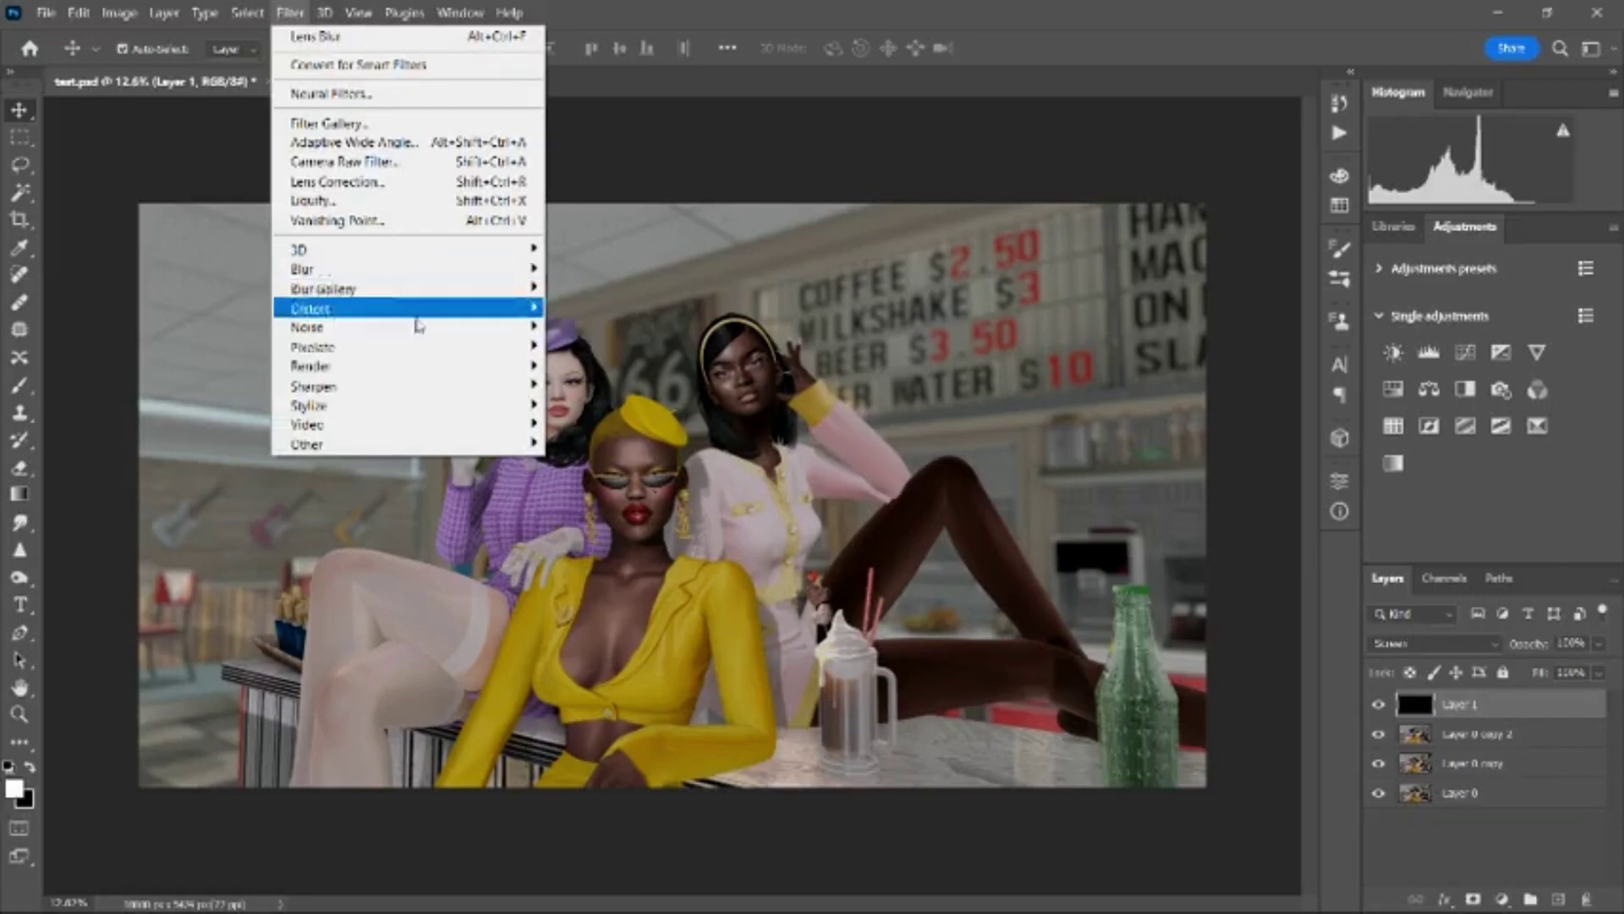
pyautogui.moveTo(391, 372)
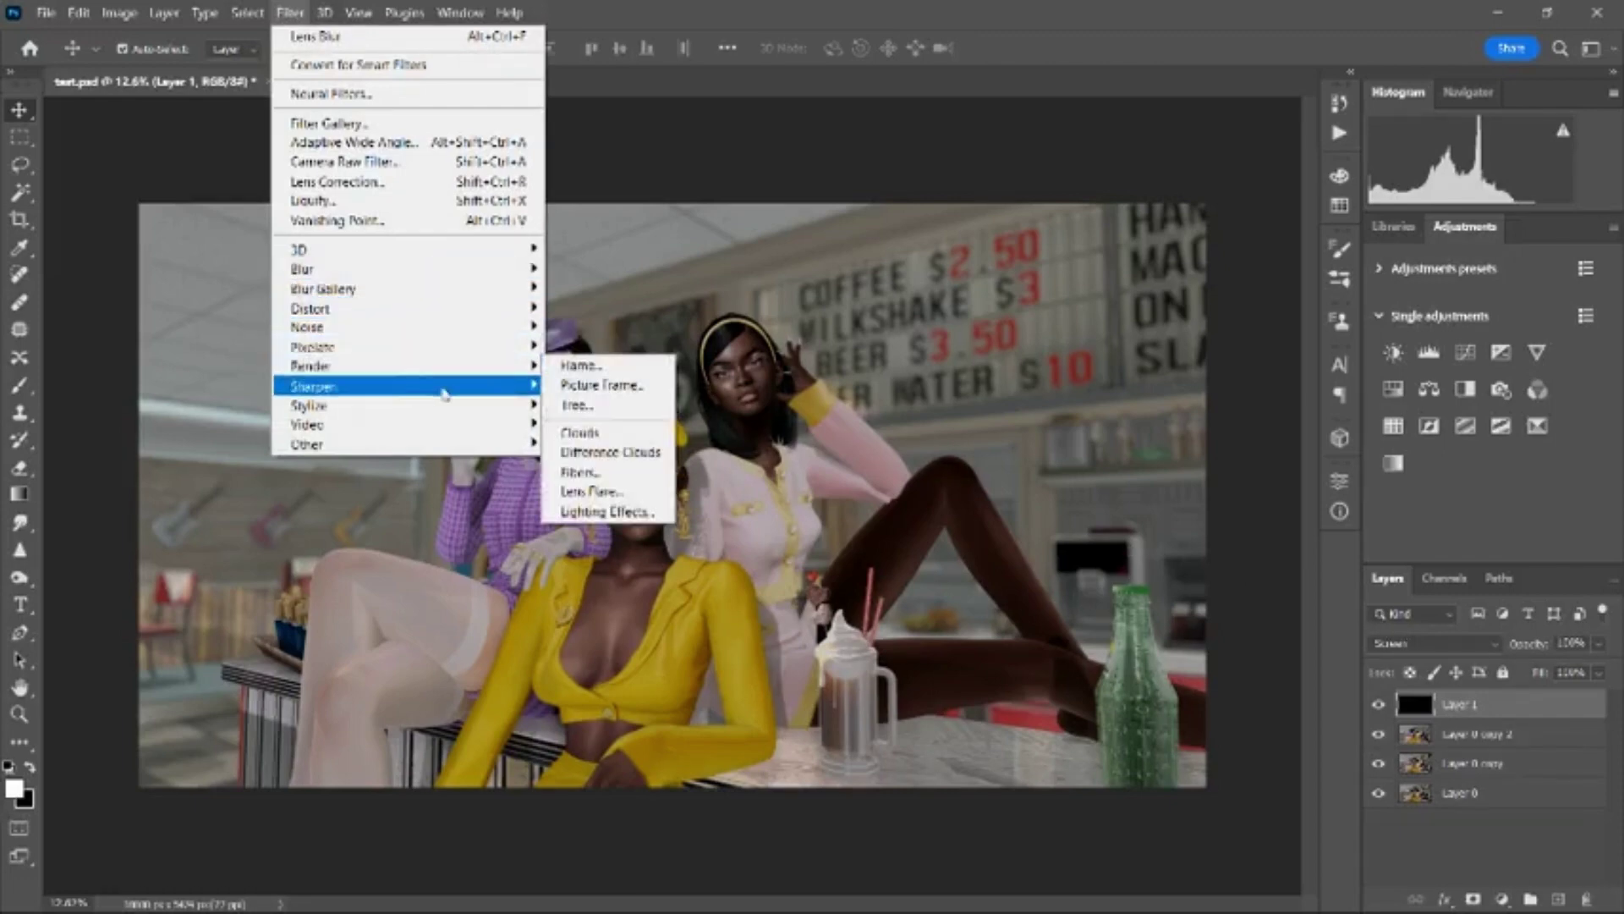
pyautogui.moveTo(499, 385)
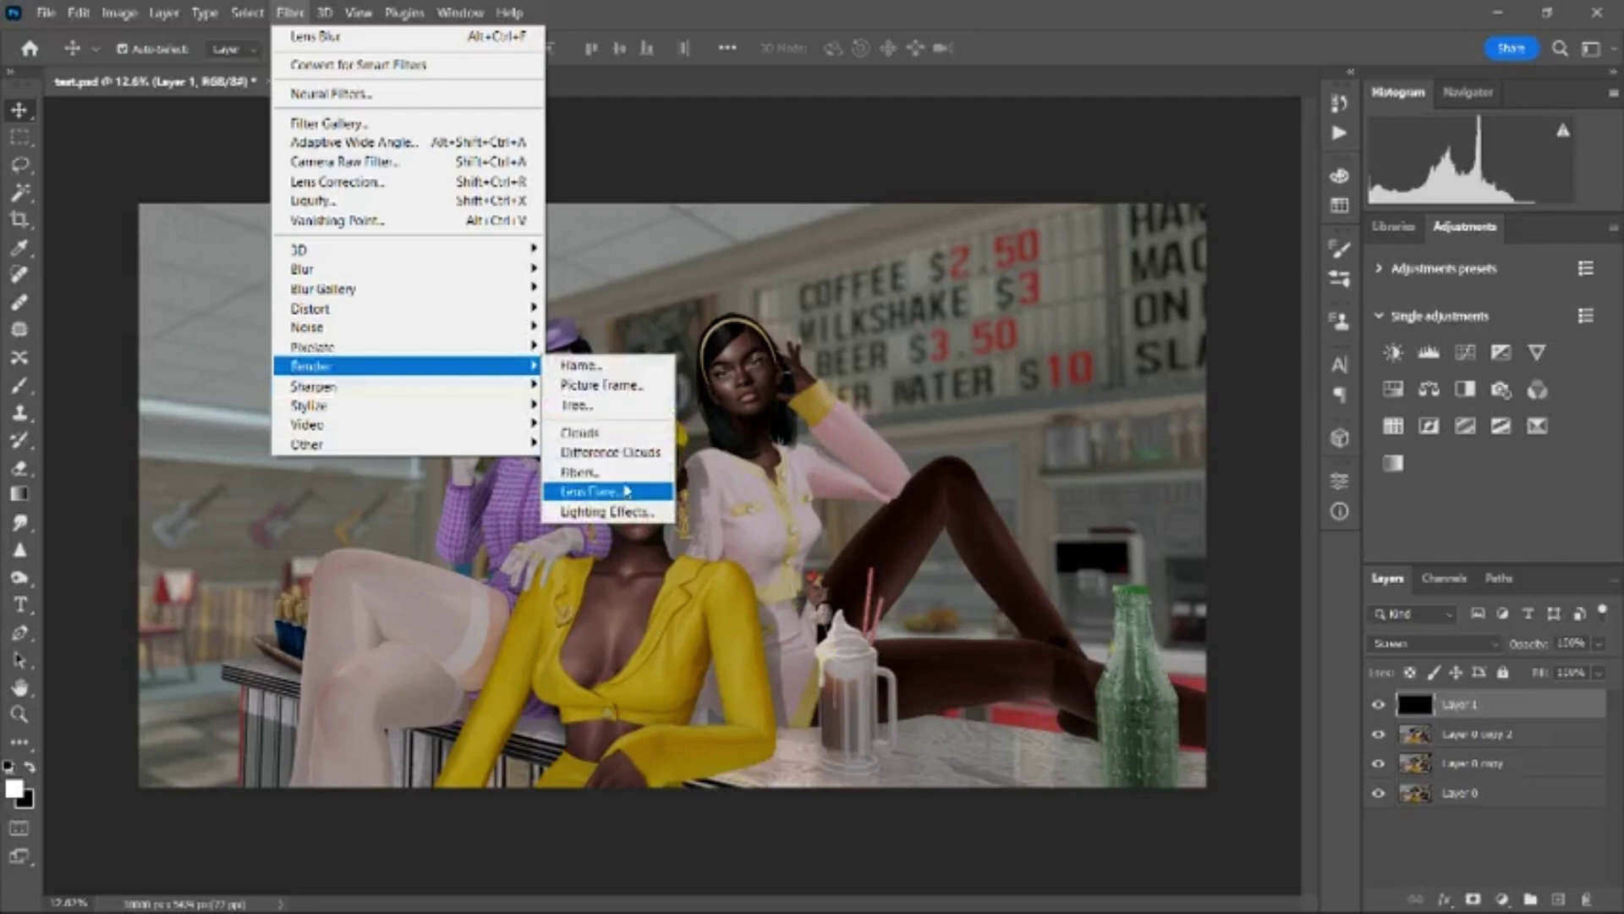
pyautogui.click(626, 487)
pyautogui.press('Return')
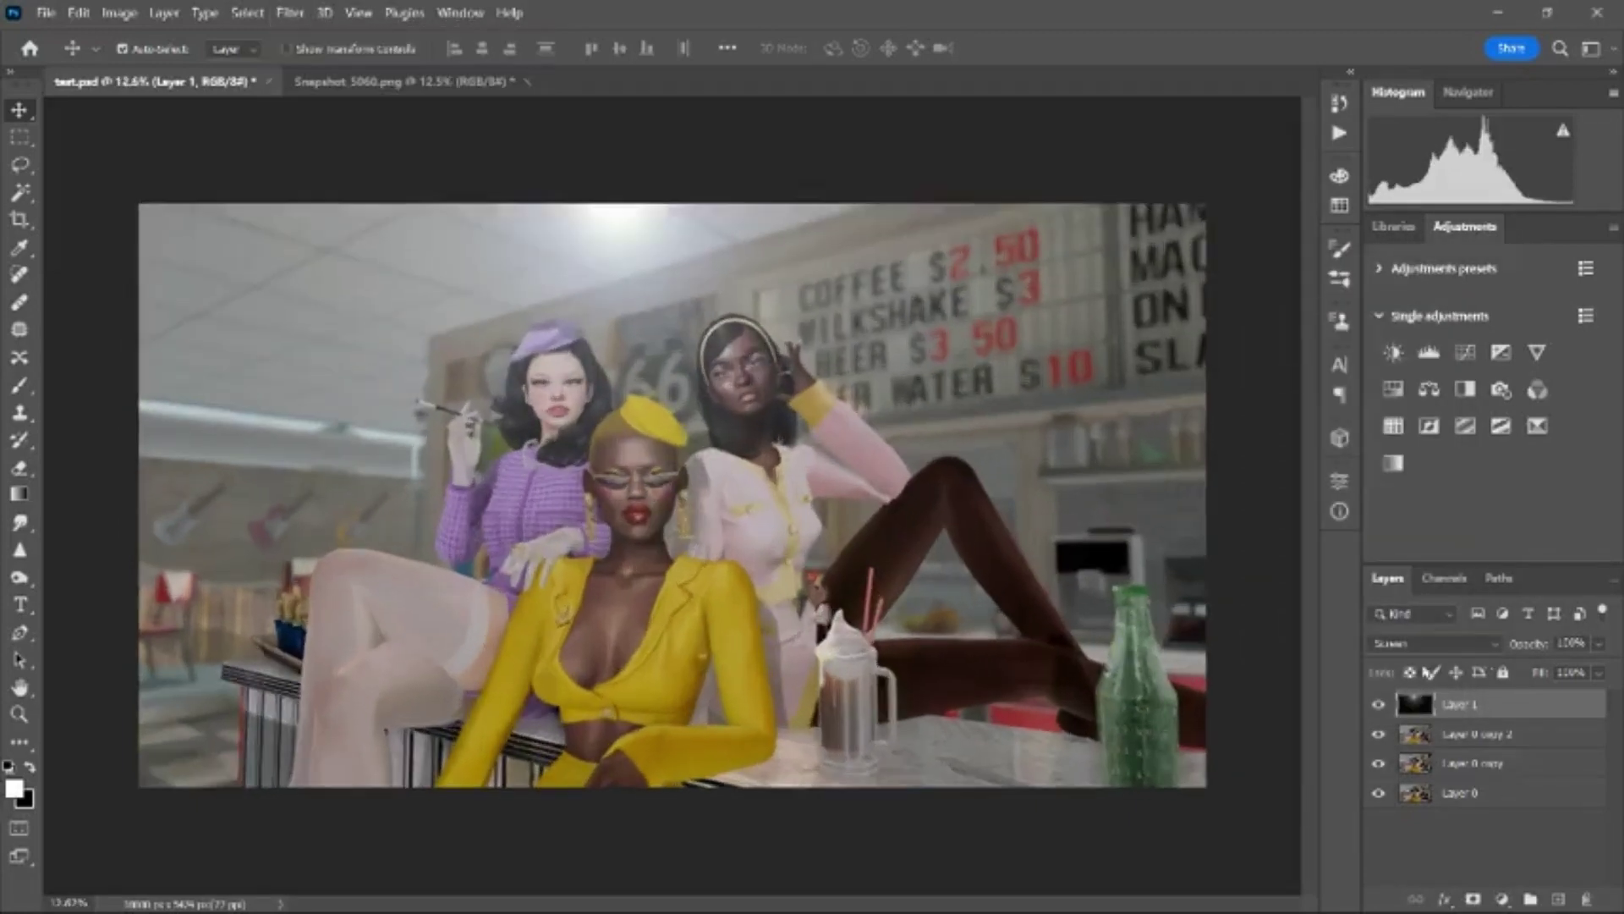
pyautogui.click(1379, 707)
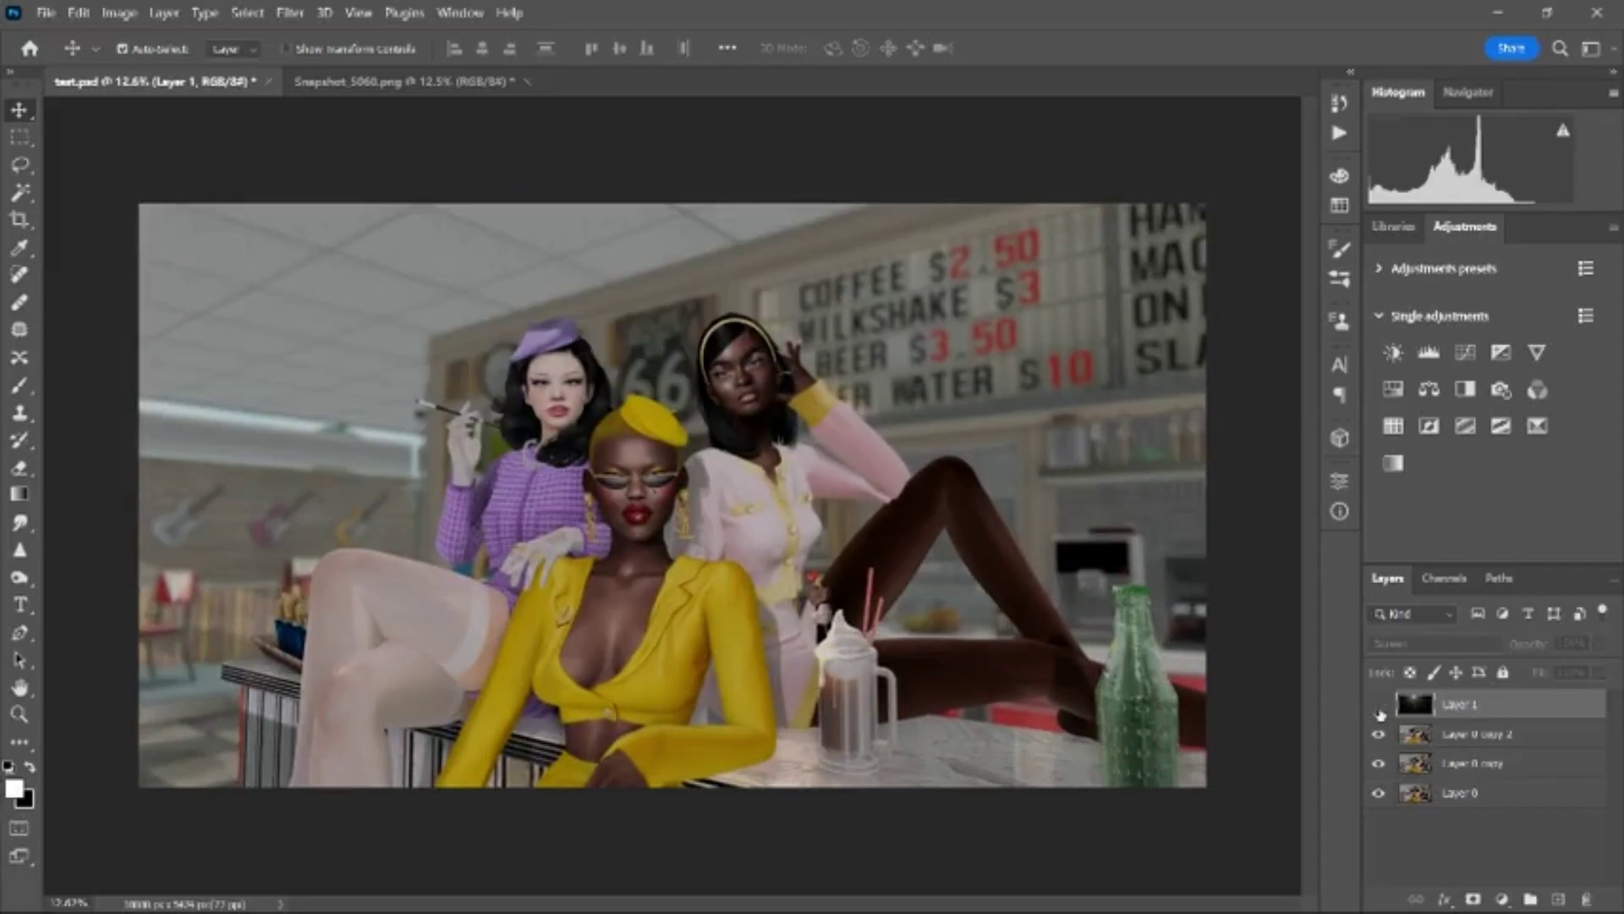
pyautogui.click(1380, 707)
# Step: Soften the lens flare on Layer 1 with a Gaussian Blur, testing strong and minimal radii before applying a moderate one
pyautogui.scroll(-1, 660, 508)
pyautogui.scroll(4, 606, 329)
pyautogui.scroll(-3, 606, 328)
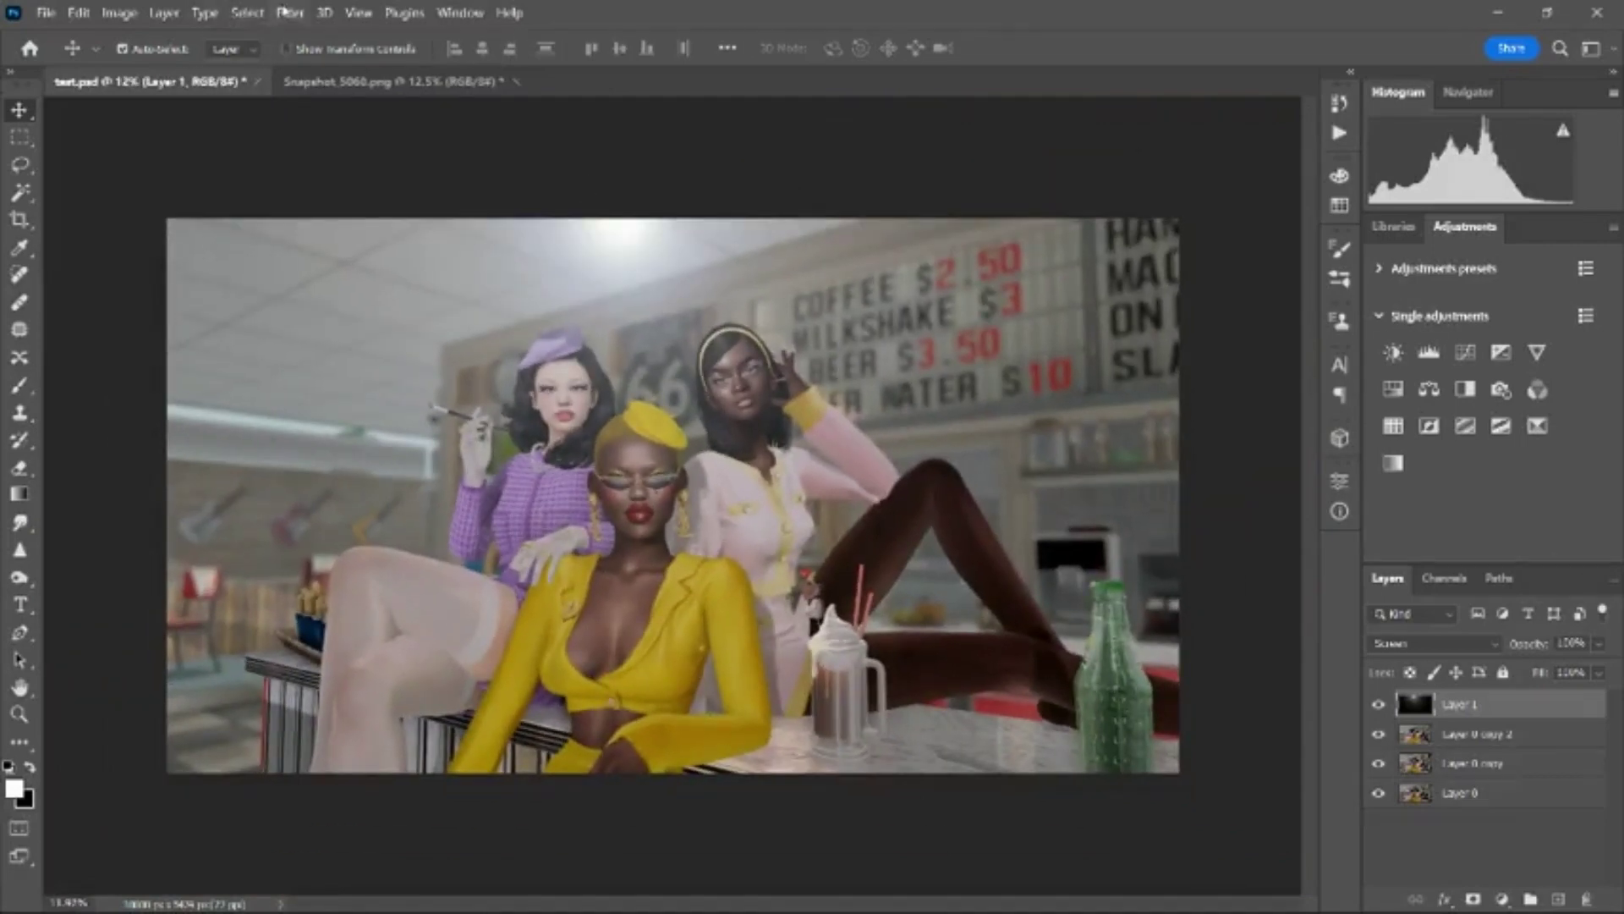
pyautogui.click(285, 12)
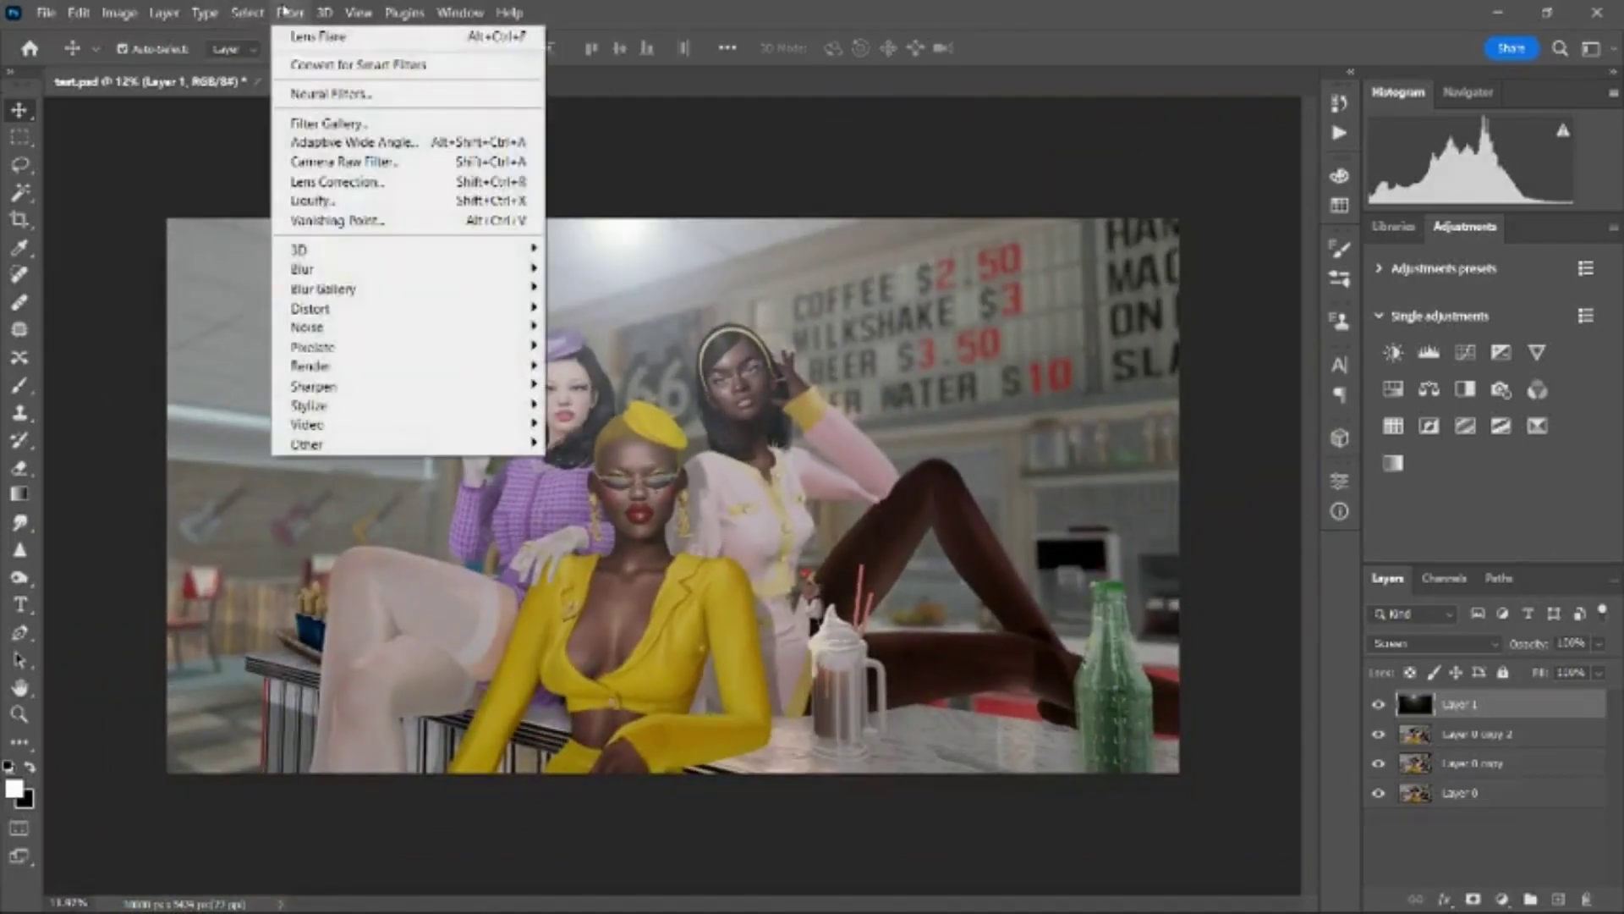
pyautogui.moveTo(474, 269)
pyautogui.click(580, 346)
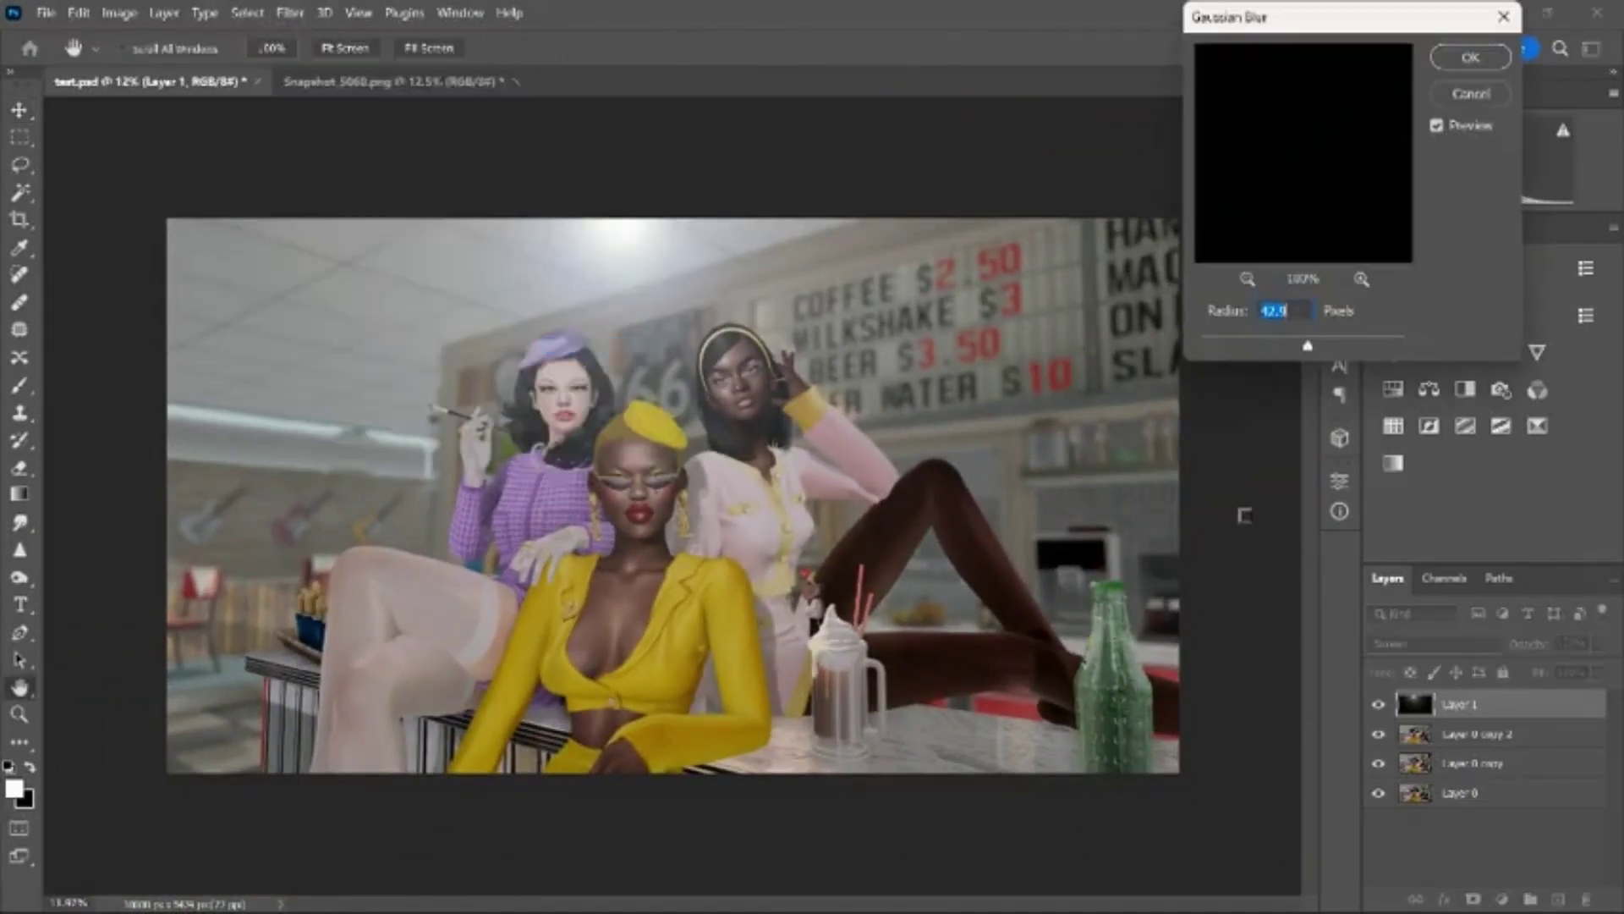
pyautogui.click(1385, 347)
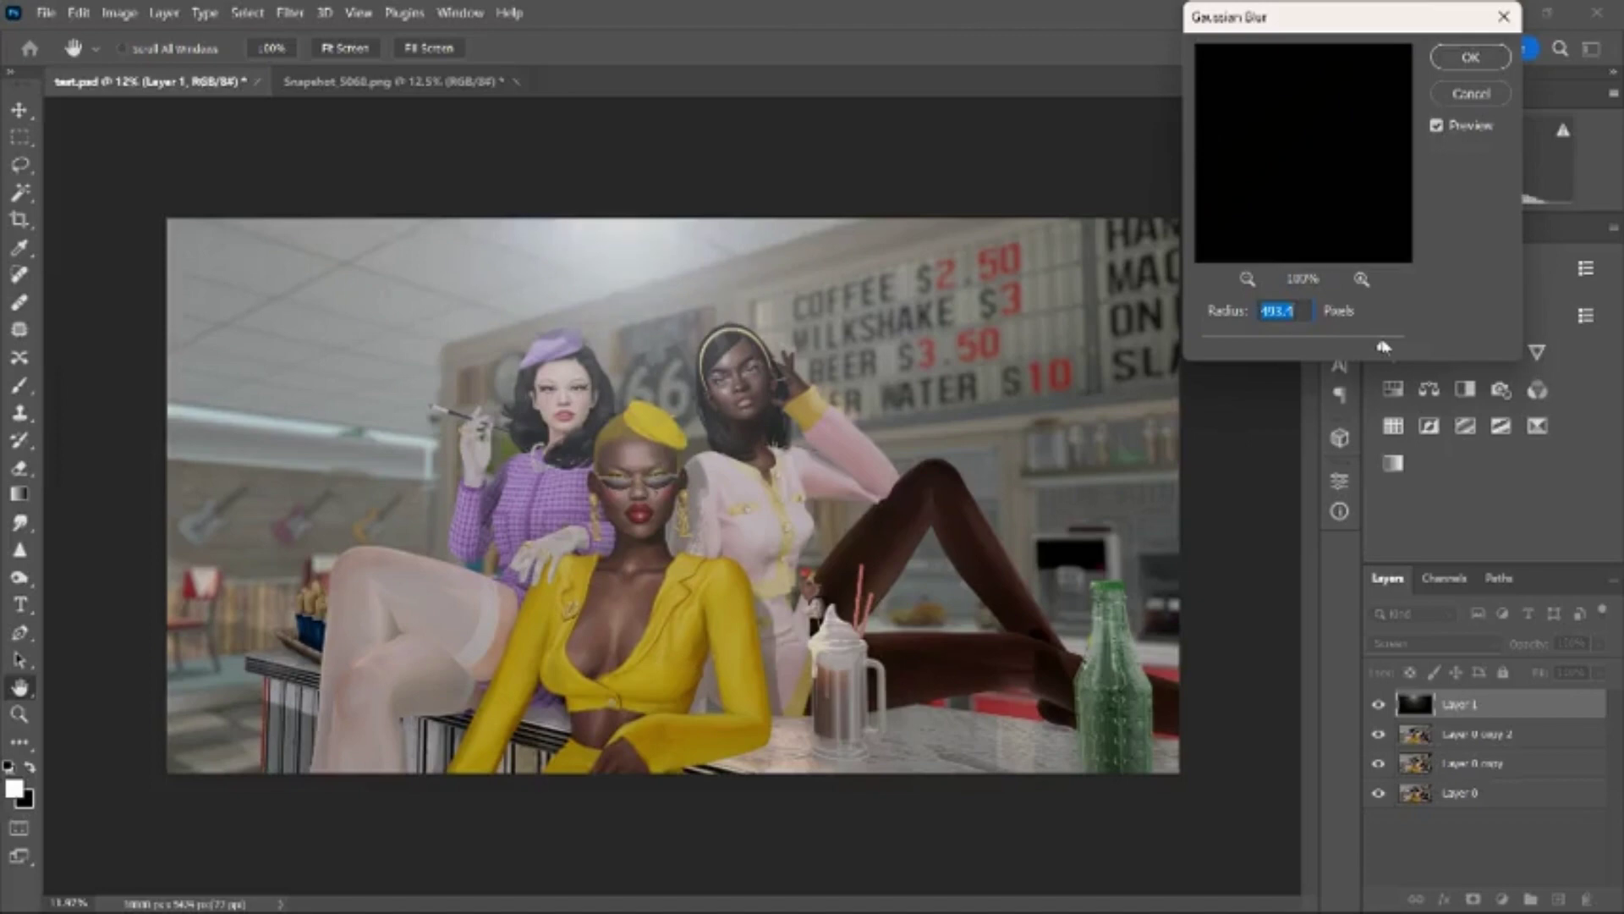
pyautogui.moveTo(1335, 347); pyautogui.dragTo(1176, 360)
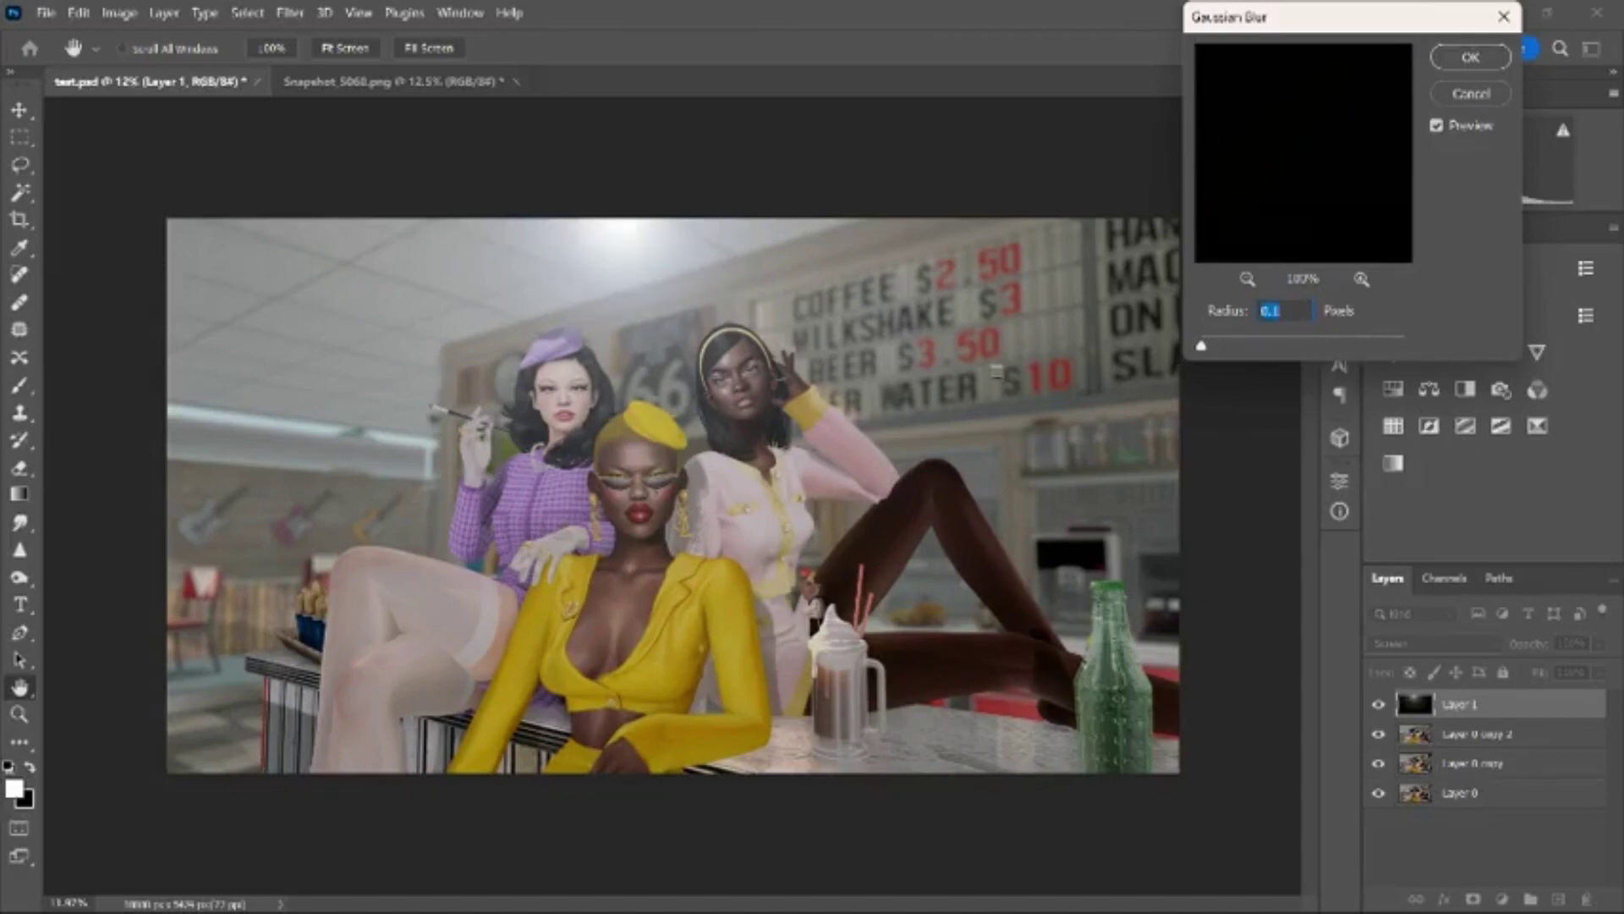
pyautogui.click(1330, 342)
pyautogui.click(1472, 57)
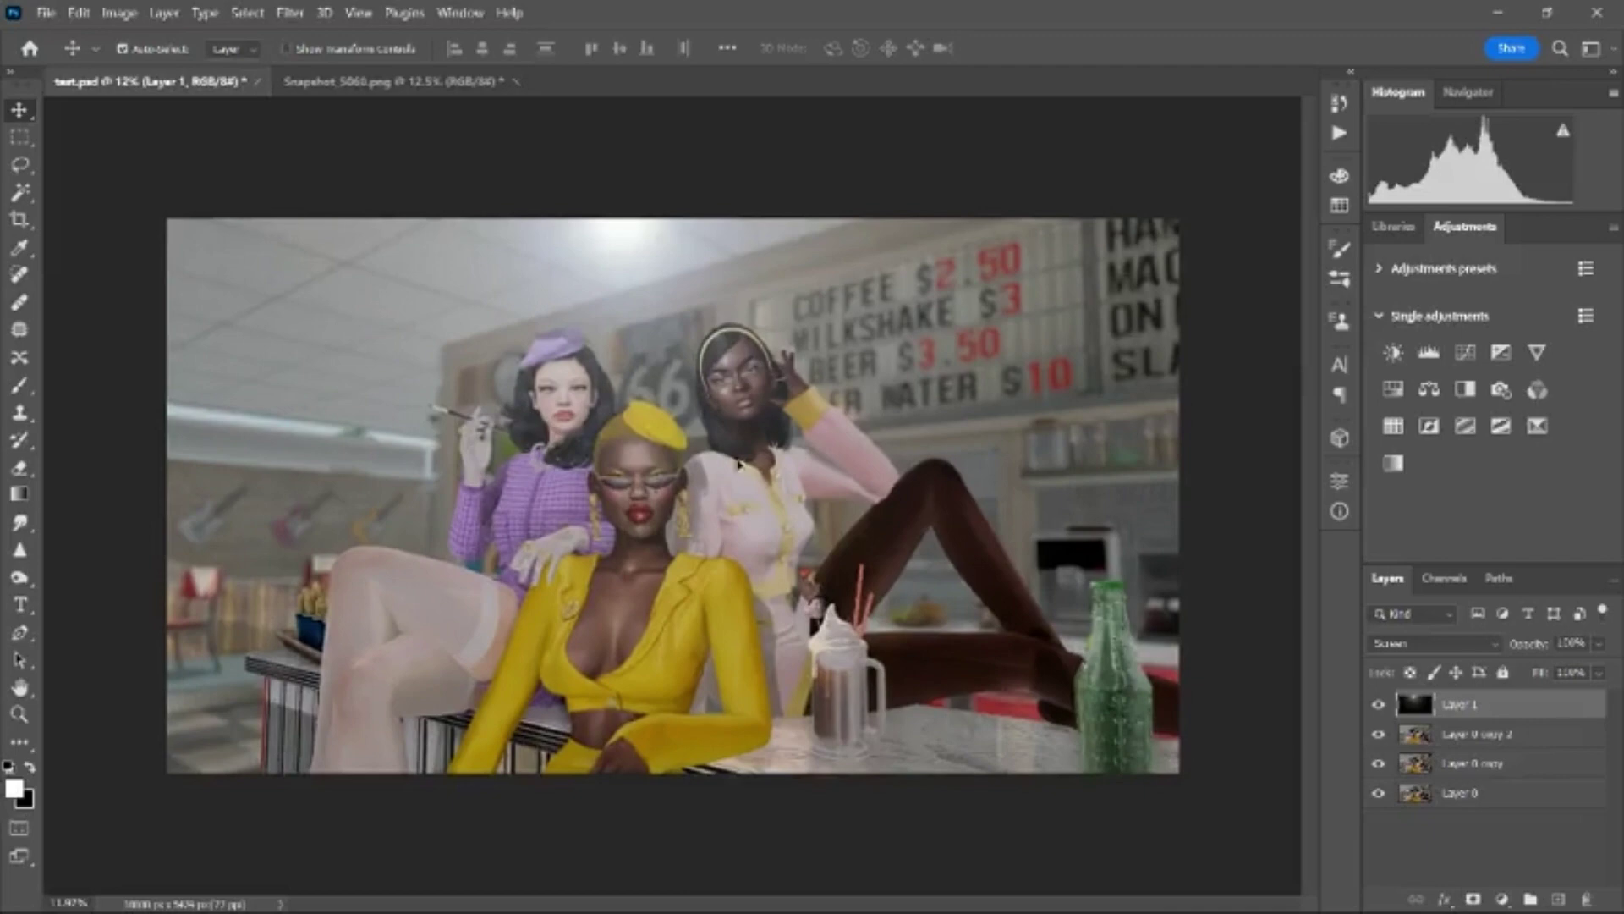
# Step: Lower the opacity of the lens flare layer to 57%
pyautogui.click(1600, 648)
pyautogui.moveTo(1570, 673); pyautogui.dragTo(1567, 671)
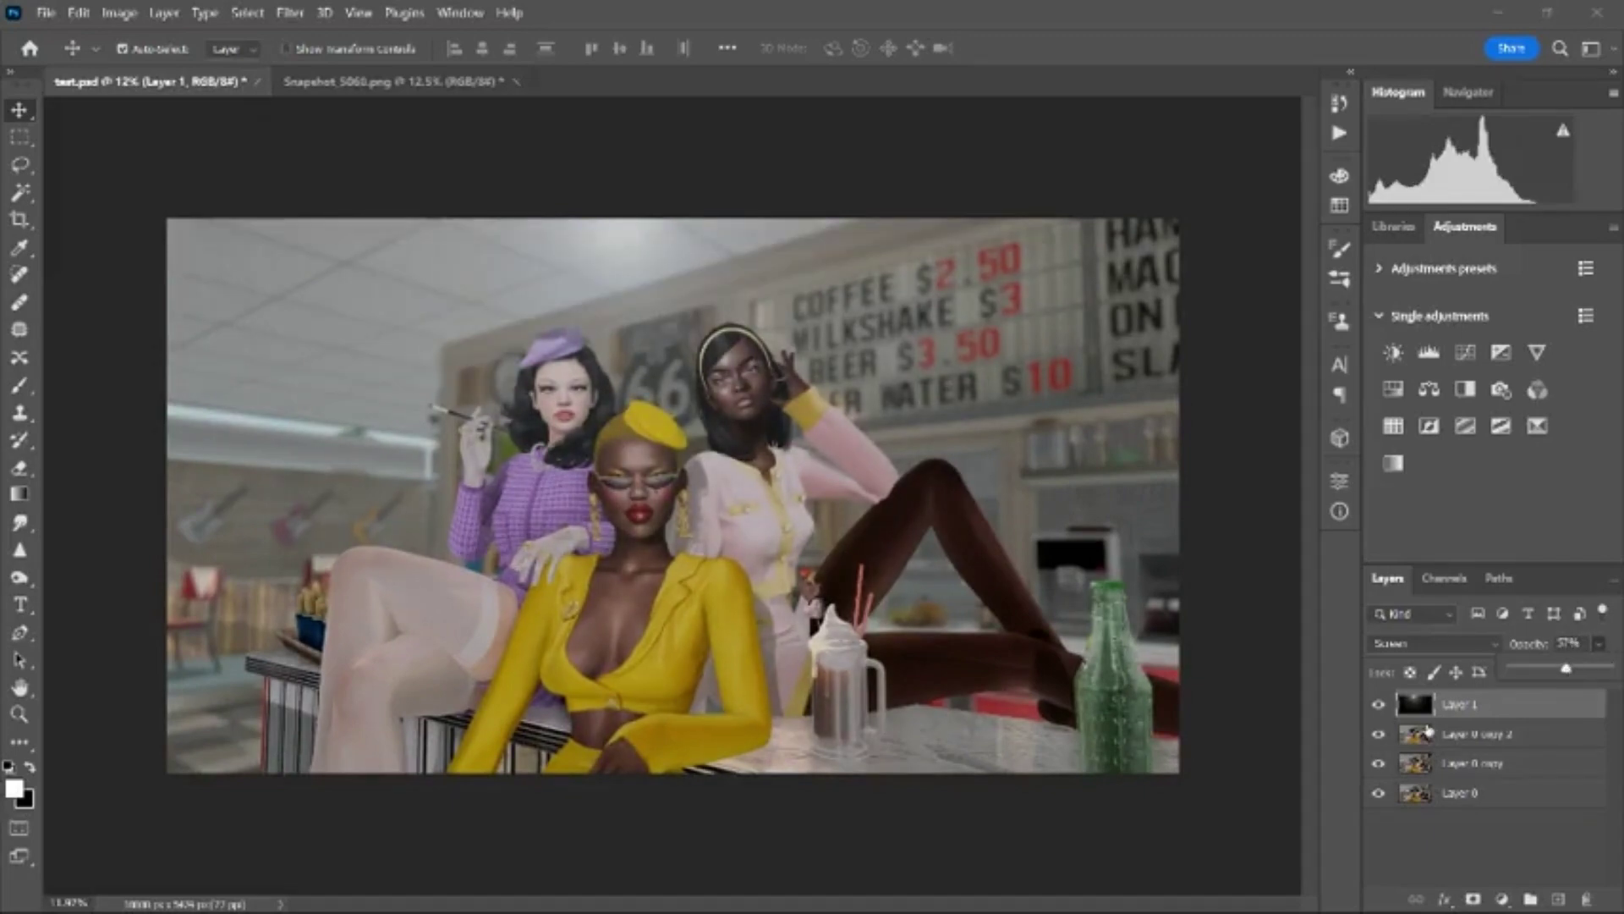
pyautogui.click(1486, 737)
pyautogui.scroll(5, 647, 548)
pyautogui.scroll(-5, 646, 548)
pyautogui.scroll(3, 647, 548)
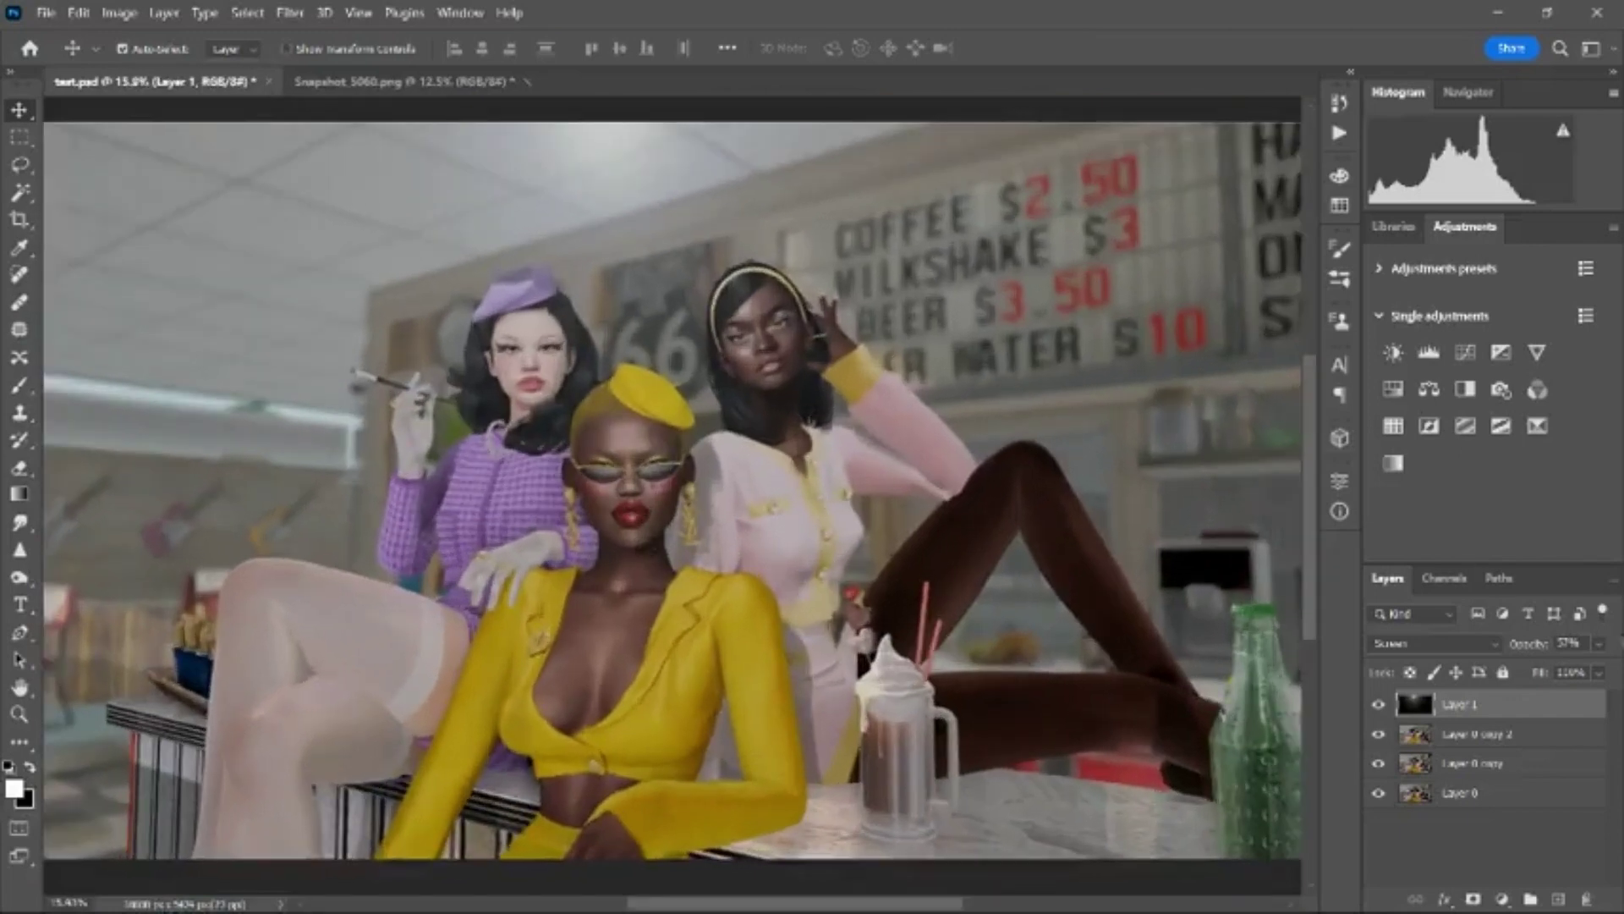
pyautogui.scroll(-2, 697, 552)
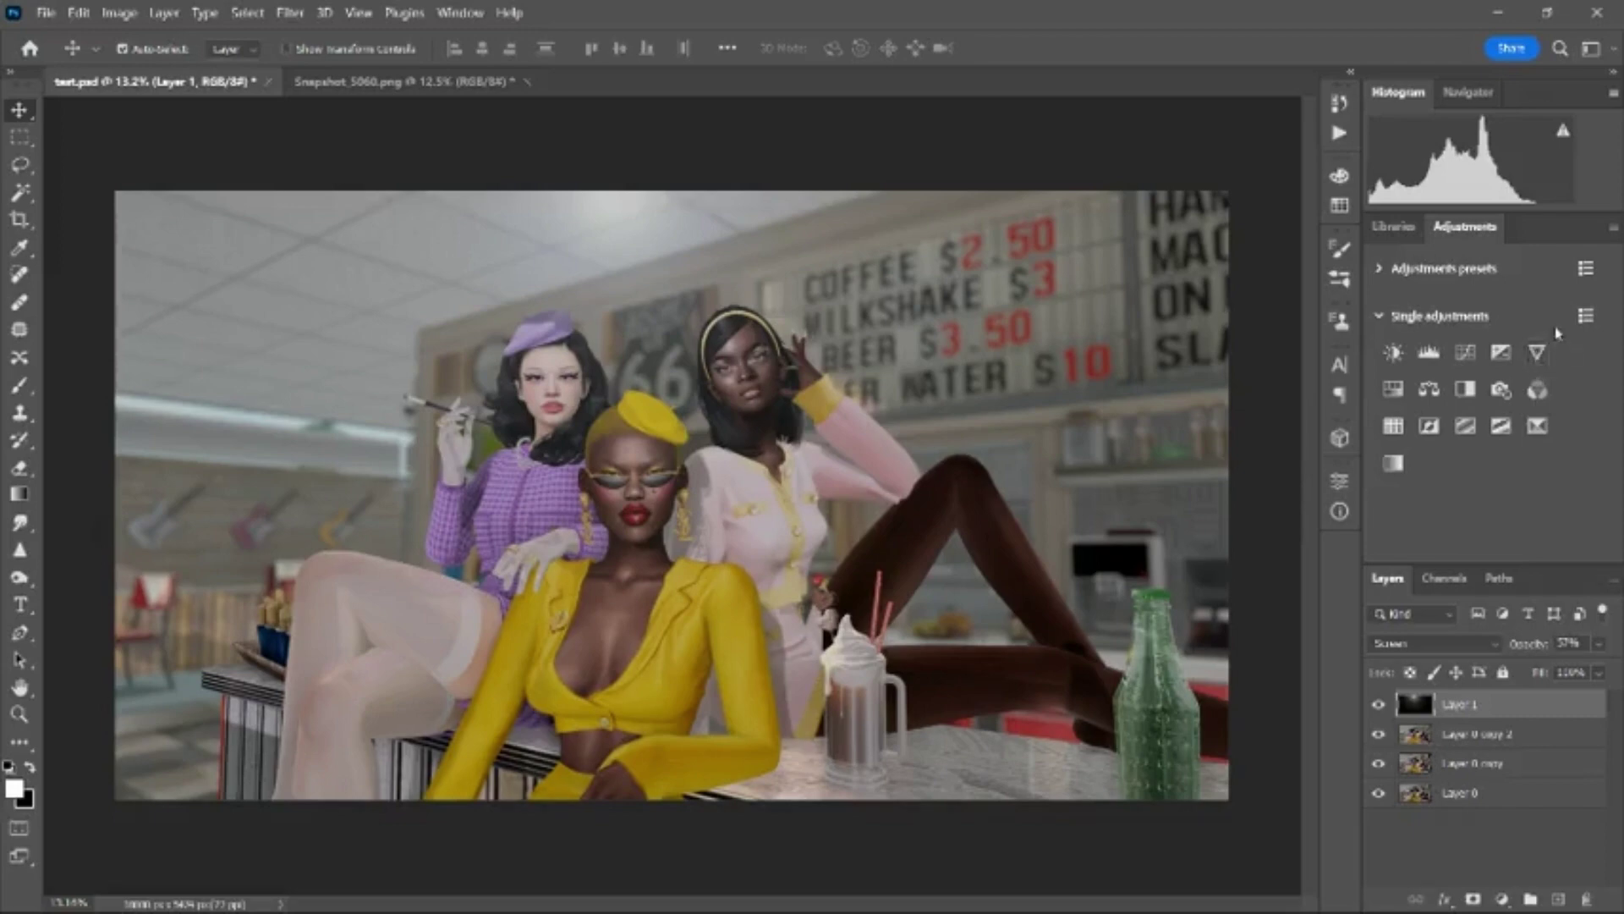
# Step: Add a Vibrance adjustment layer above Layer 1 and select its adjustment settings
pyautogui.click(1537, 354)
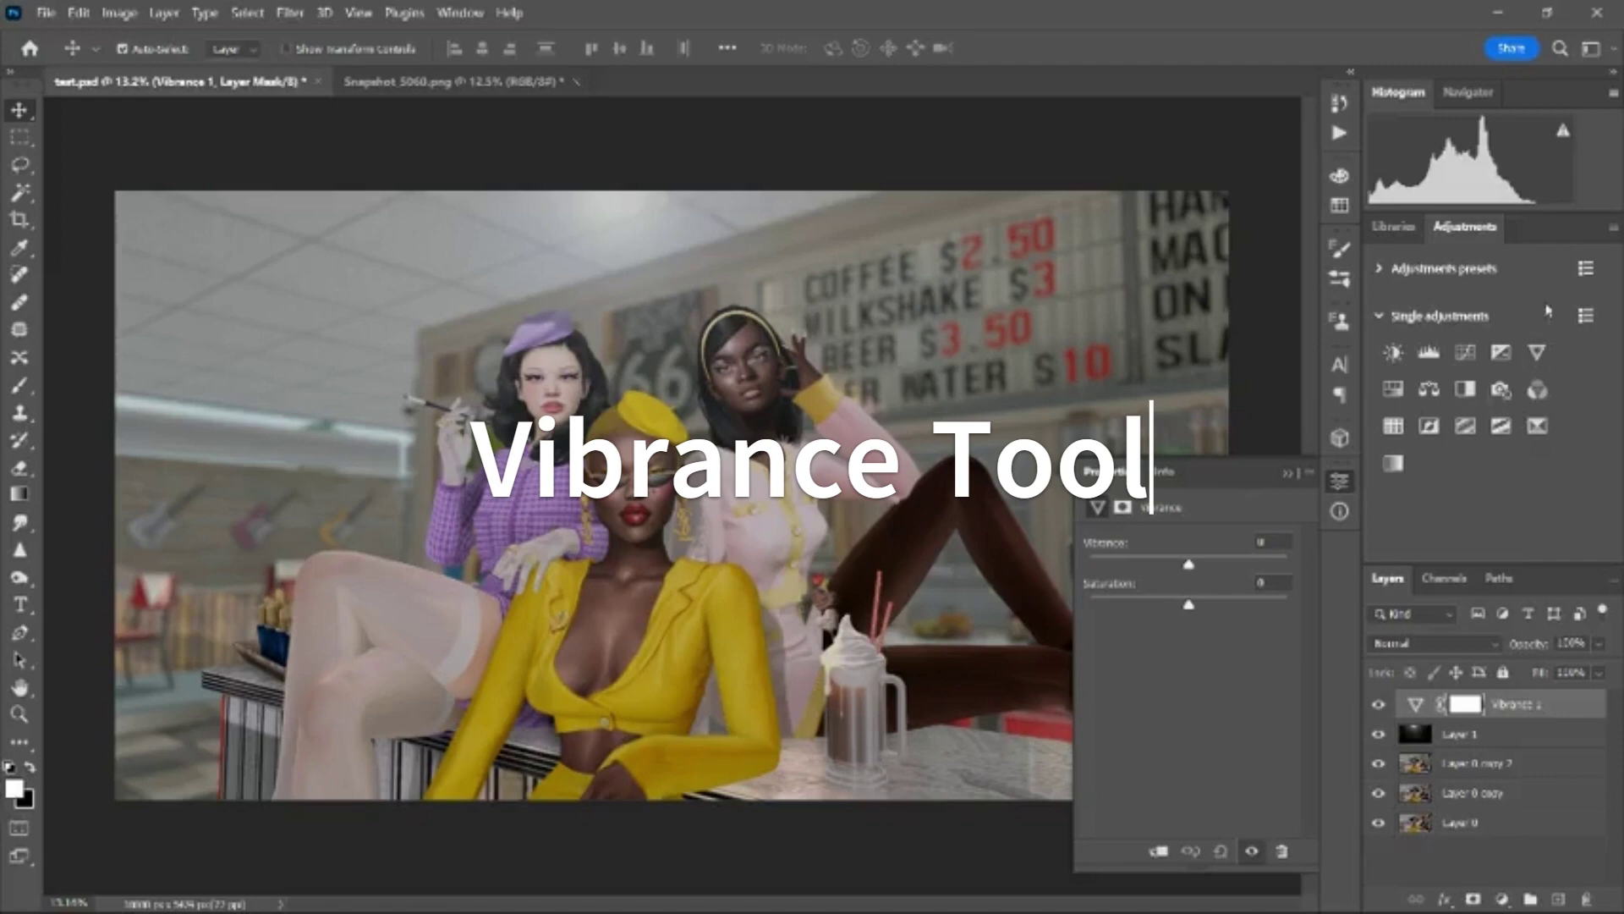
pyautogui.click(1614, 229)
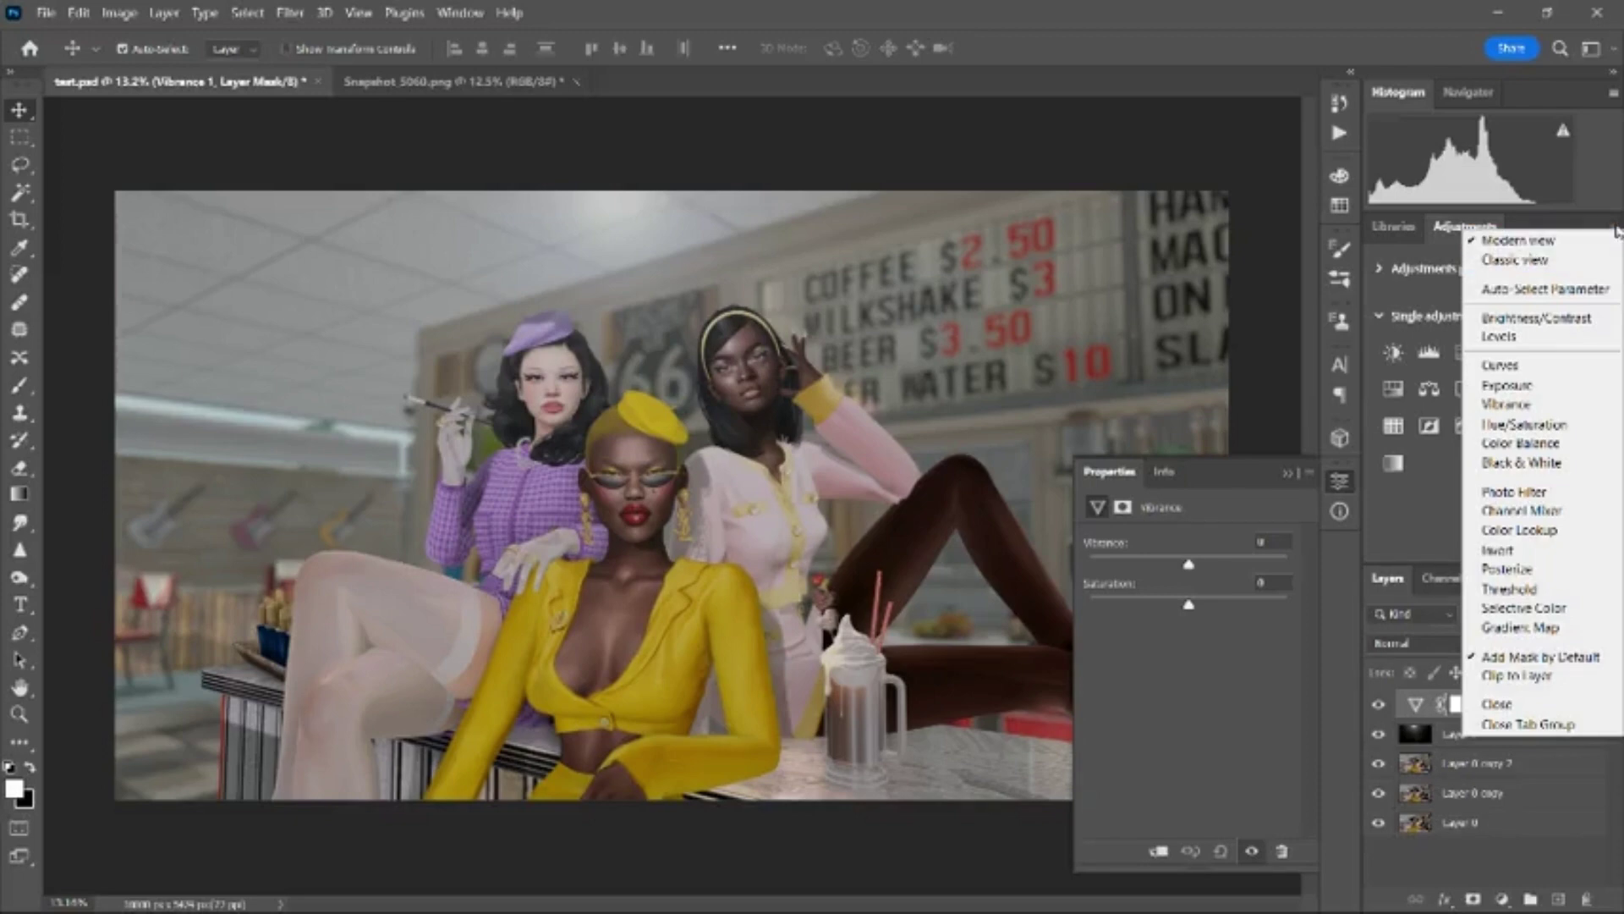
pyautogui.click(1614, 233)
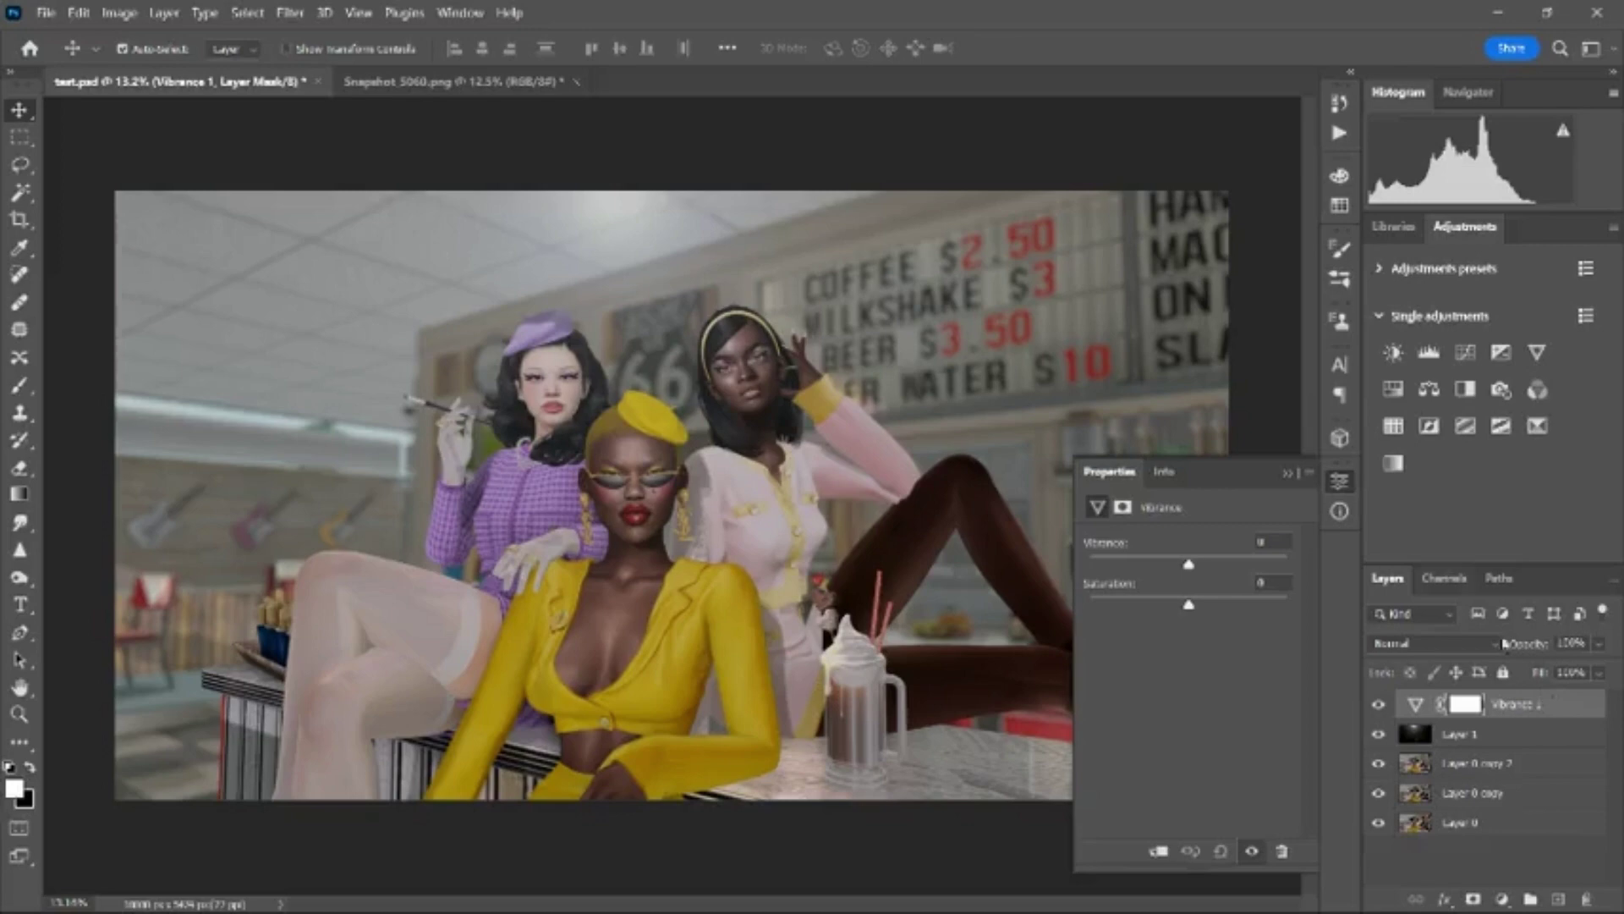
pyautogui.click(1418, 705)
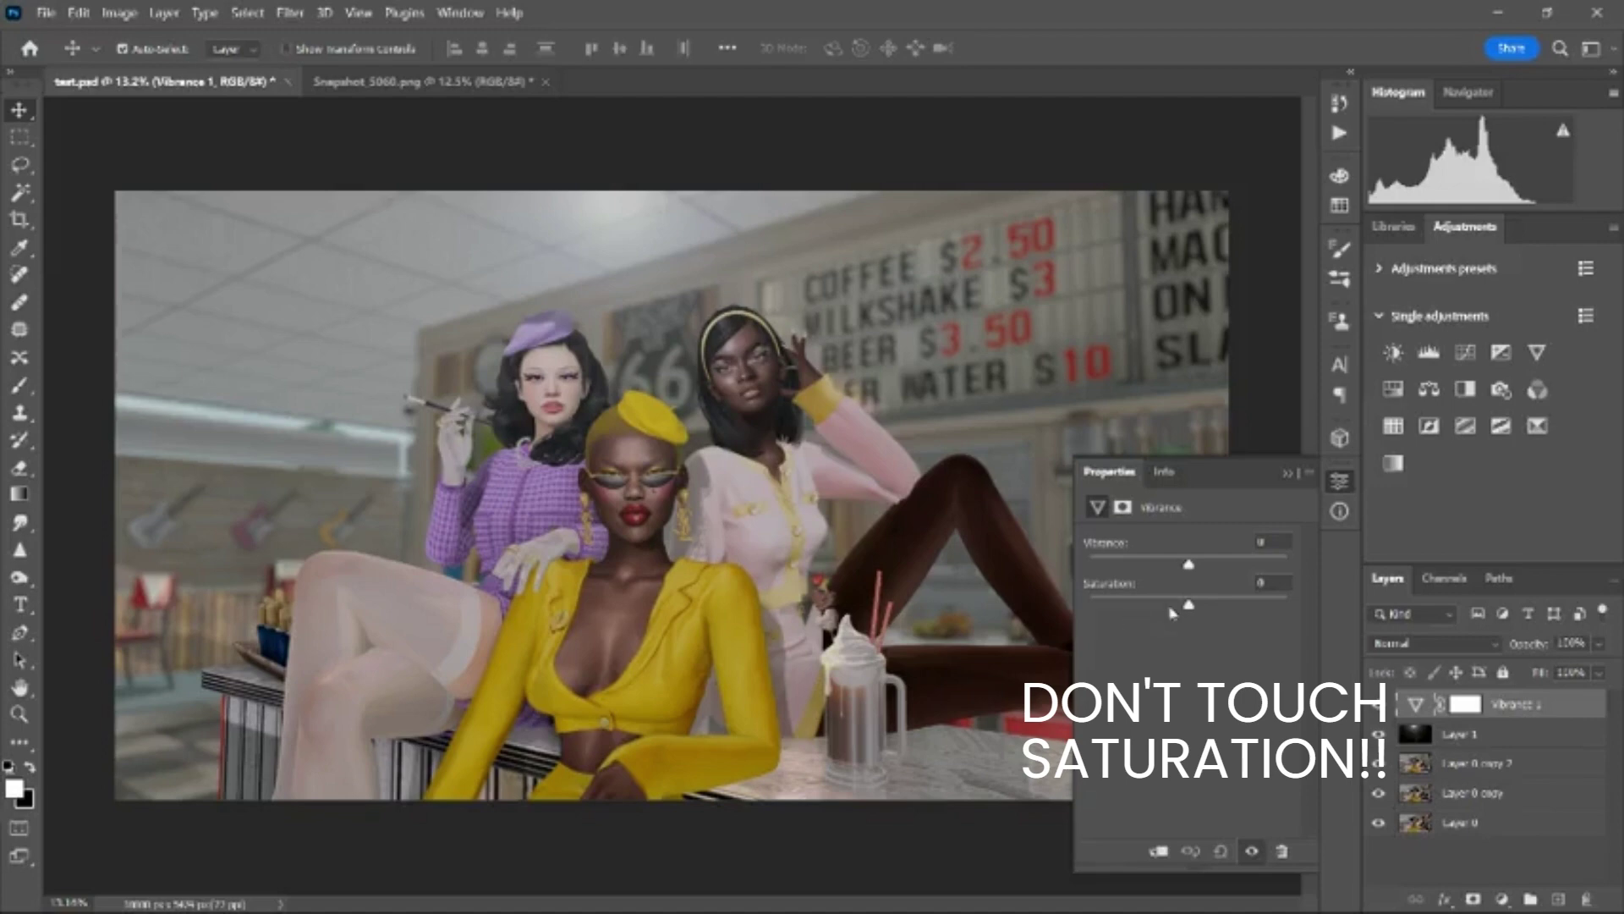
# Step: Try a Saturation of +100 on the Vibrance adjustment and revert it
pyautogui.moveTo(1189, 606); pyautogui.dragTo(1343, 628)
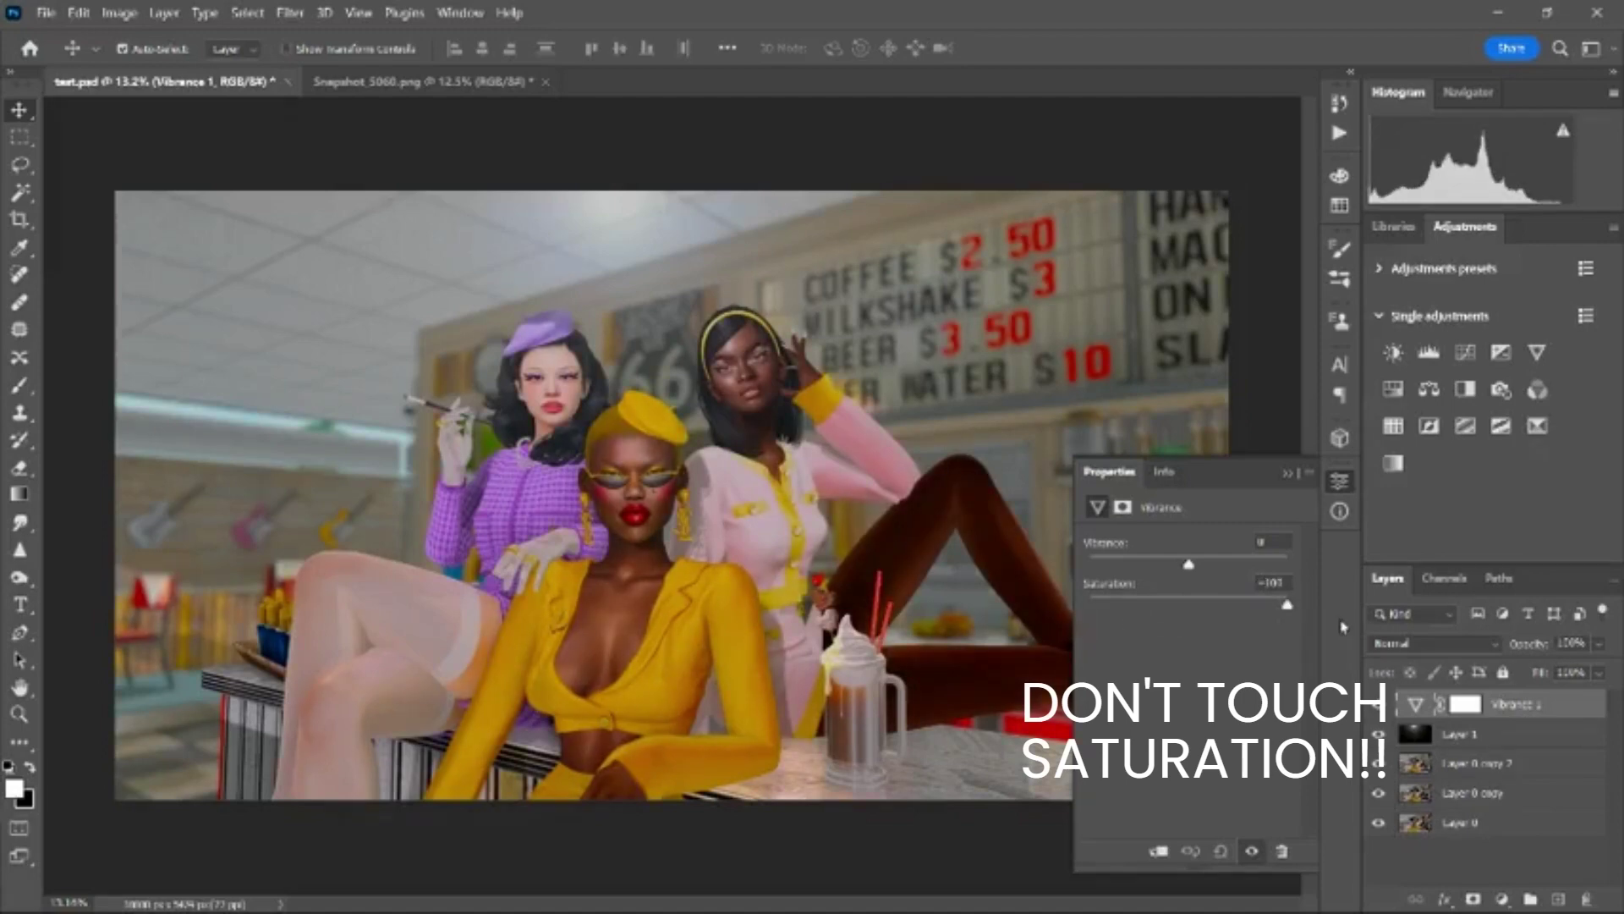
pyautogui.moveTo(1322, 621); pyautogui.dragTo(1195, 626)
pyautogui.hotkey('ctrl', 'z')
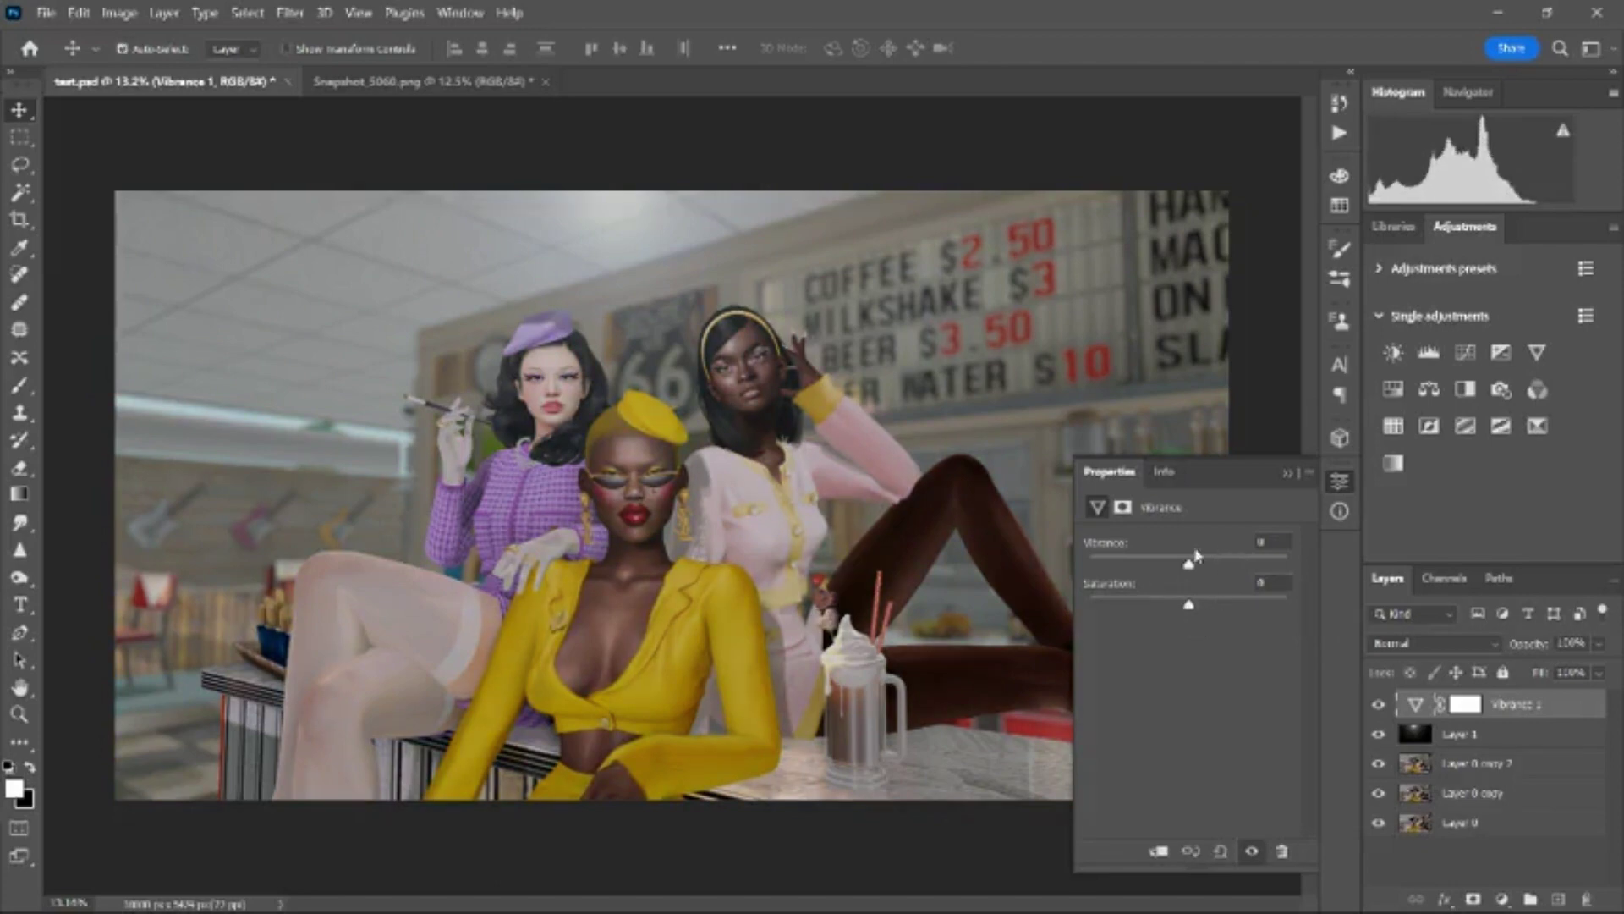
# Step: Raise the adjustment layer's Vibrance close to its maximum and compare the image with the adjustment hidden and shown
pyautogui.moveTo(1190, 567); pyautogui.dragTo(1281, 565)
pyautogui.click(1288, 472)
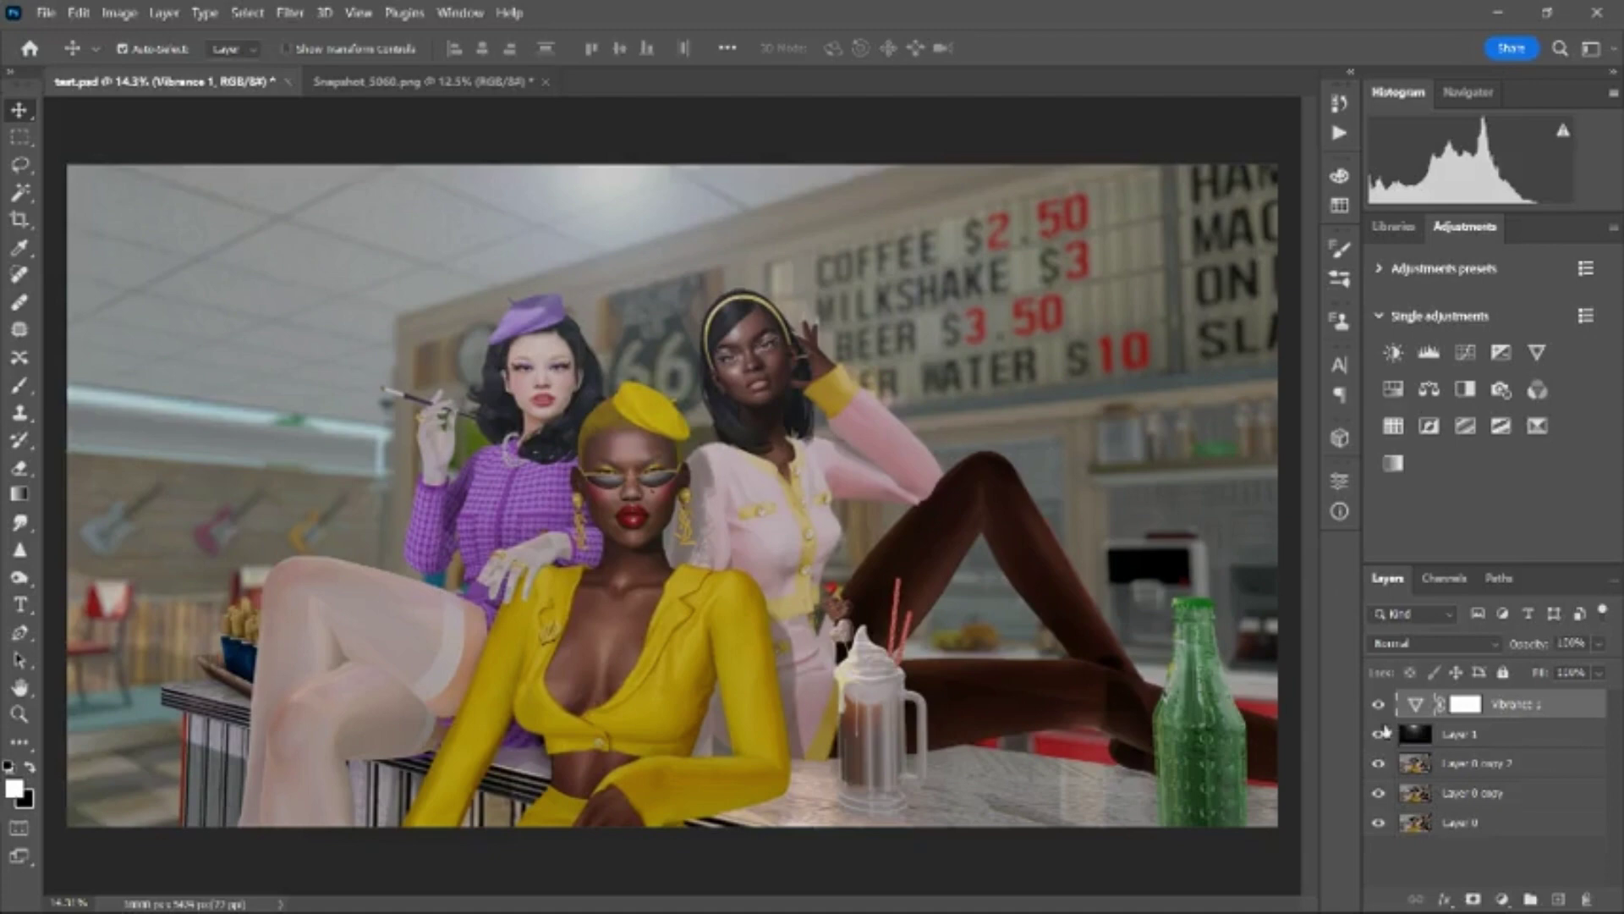
pyautogui.click(1378, 706)
pyautogui.click(1378, 705)
# Step: Examine the three figures and the diner background up close and as a whole to judge the more vibrant colours
pyautogui.scroll(5, 638, 604)
pyautogui.scroll(-7, 638, 606)
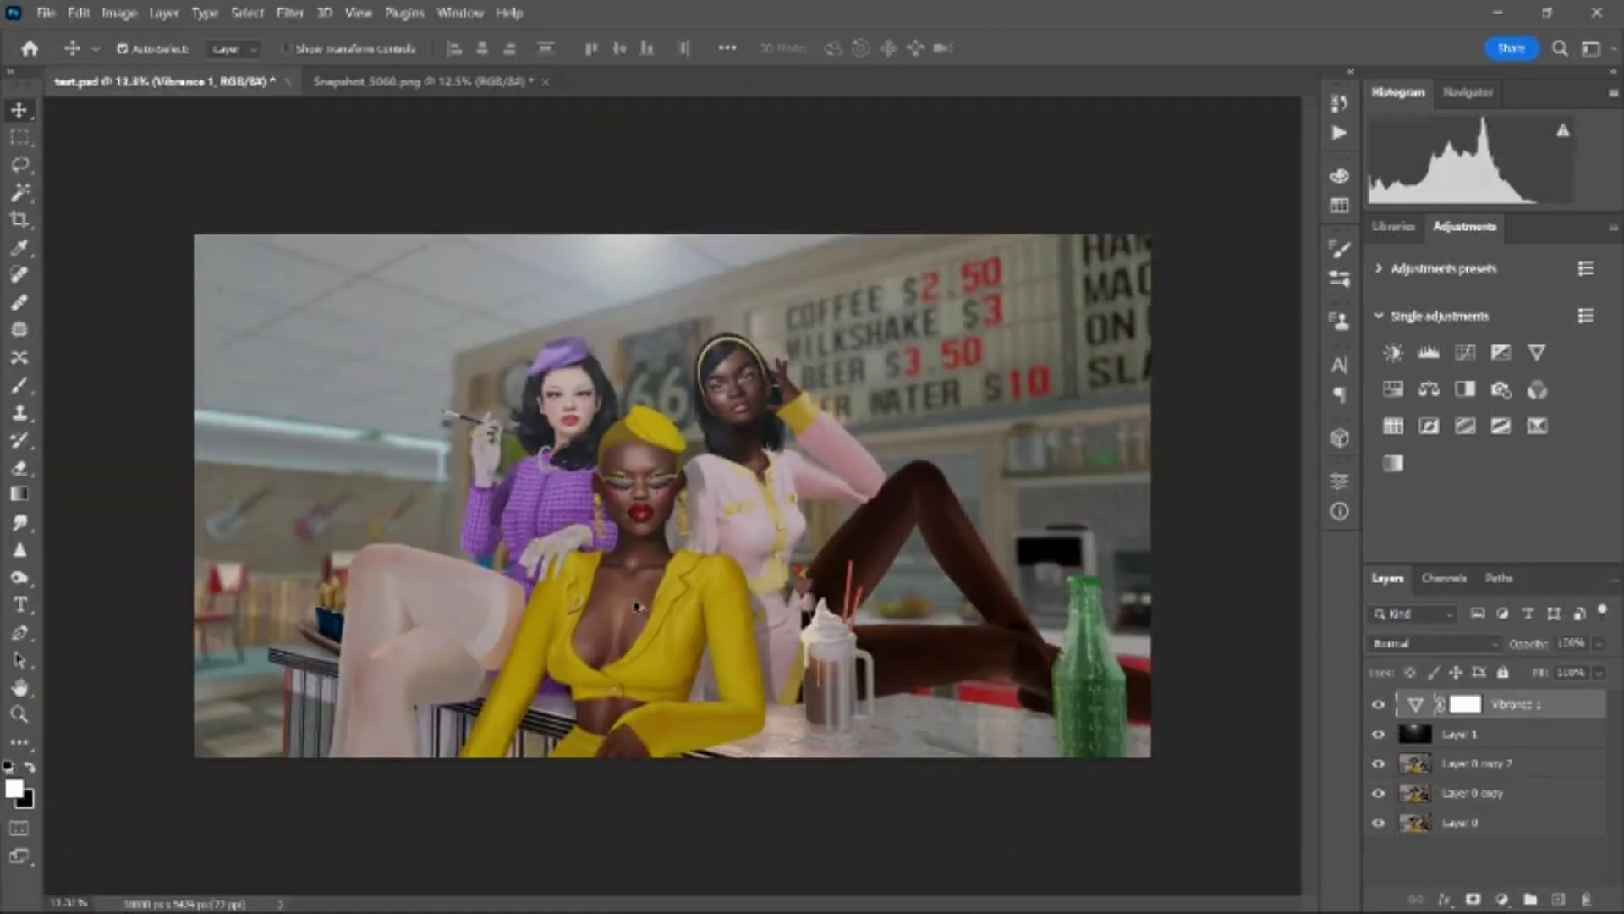
pyautogui.scroll(2, 639, 605)
pyautogui.scroll(-2, 595, 604)
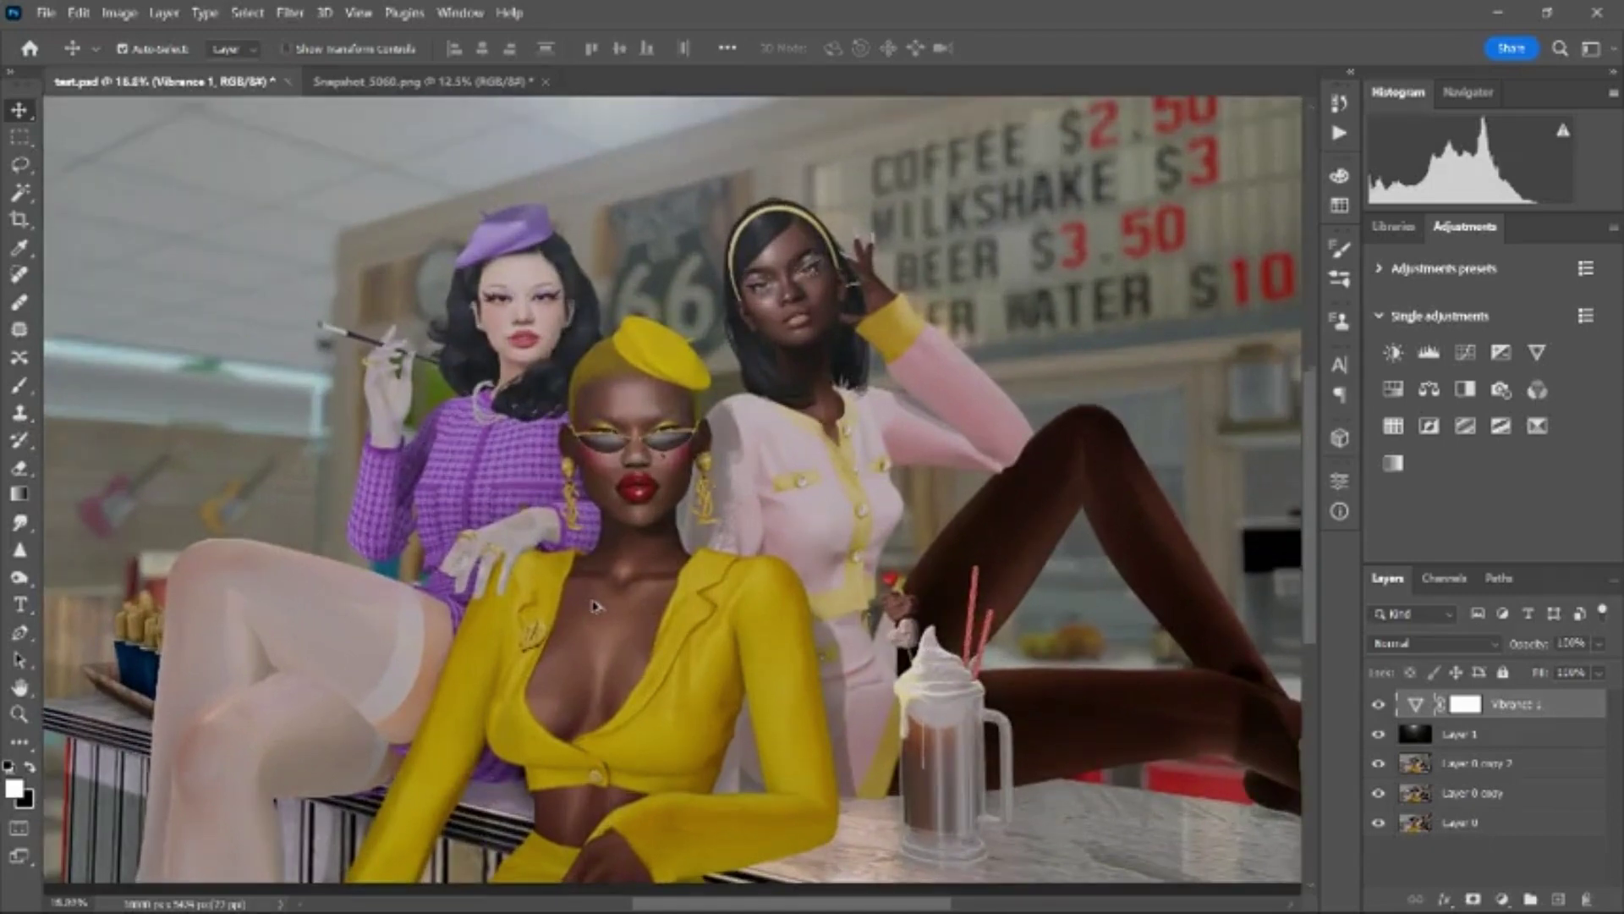
pyautogui.scroll(1, 533, 643)
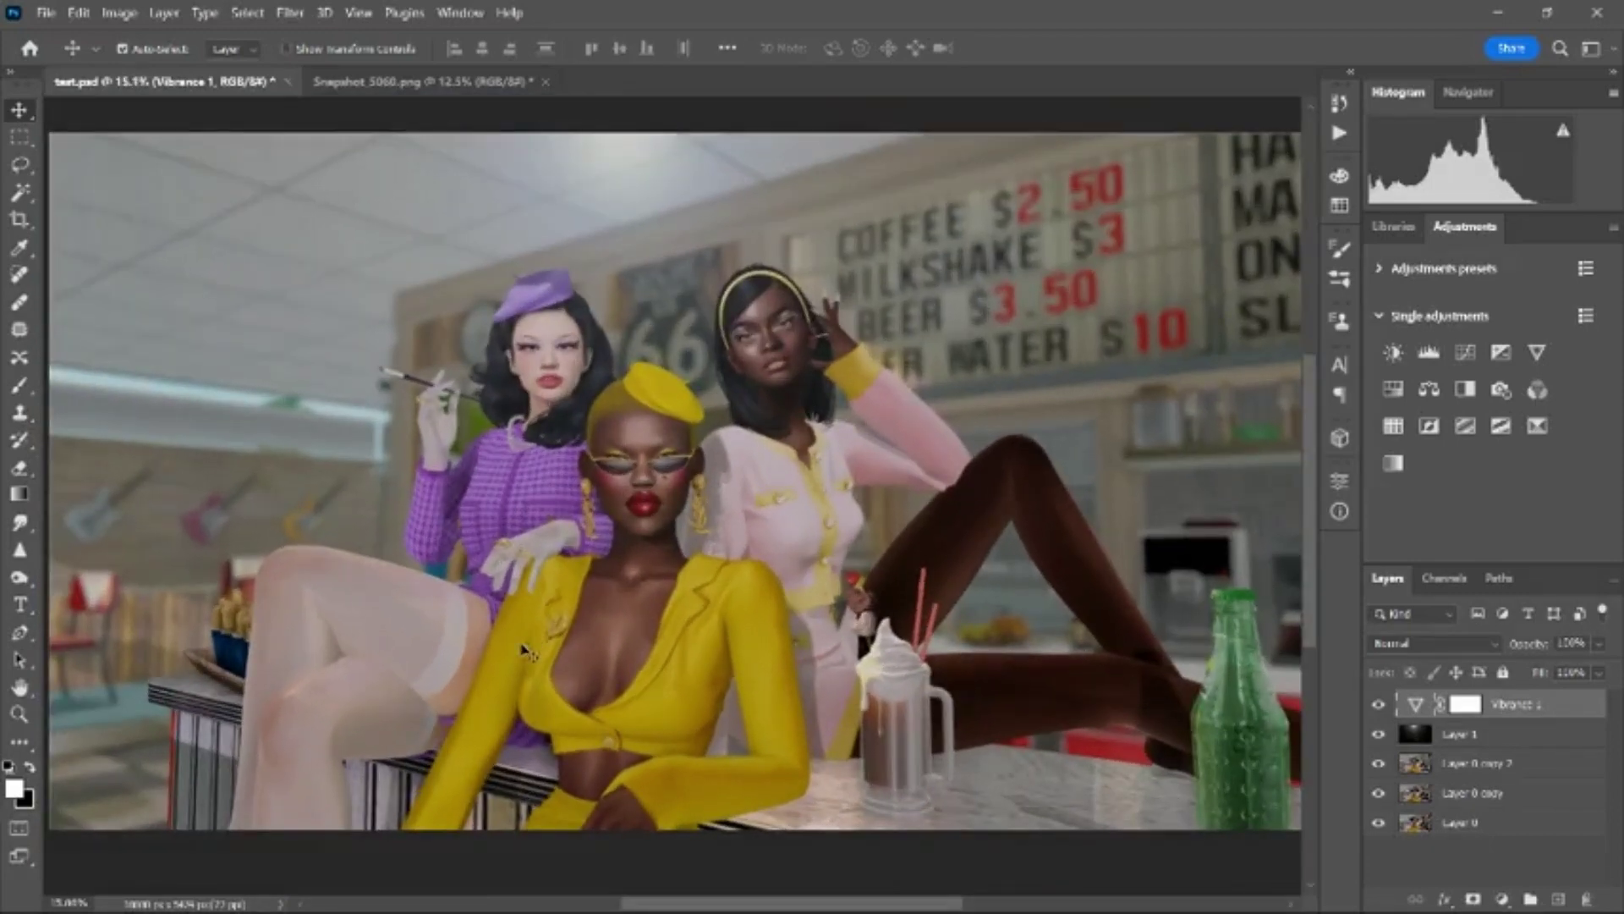
pyautogui.scroll(1, 521, 643)
pyautogui.scroll(1, 520, 643)
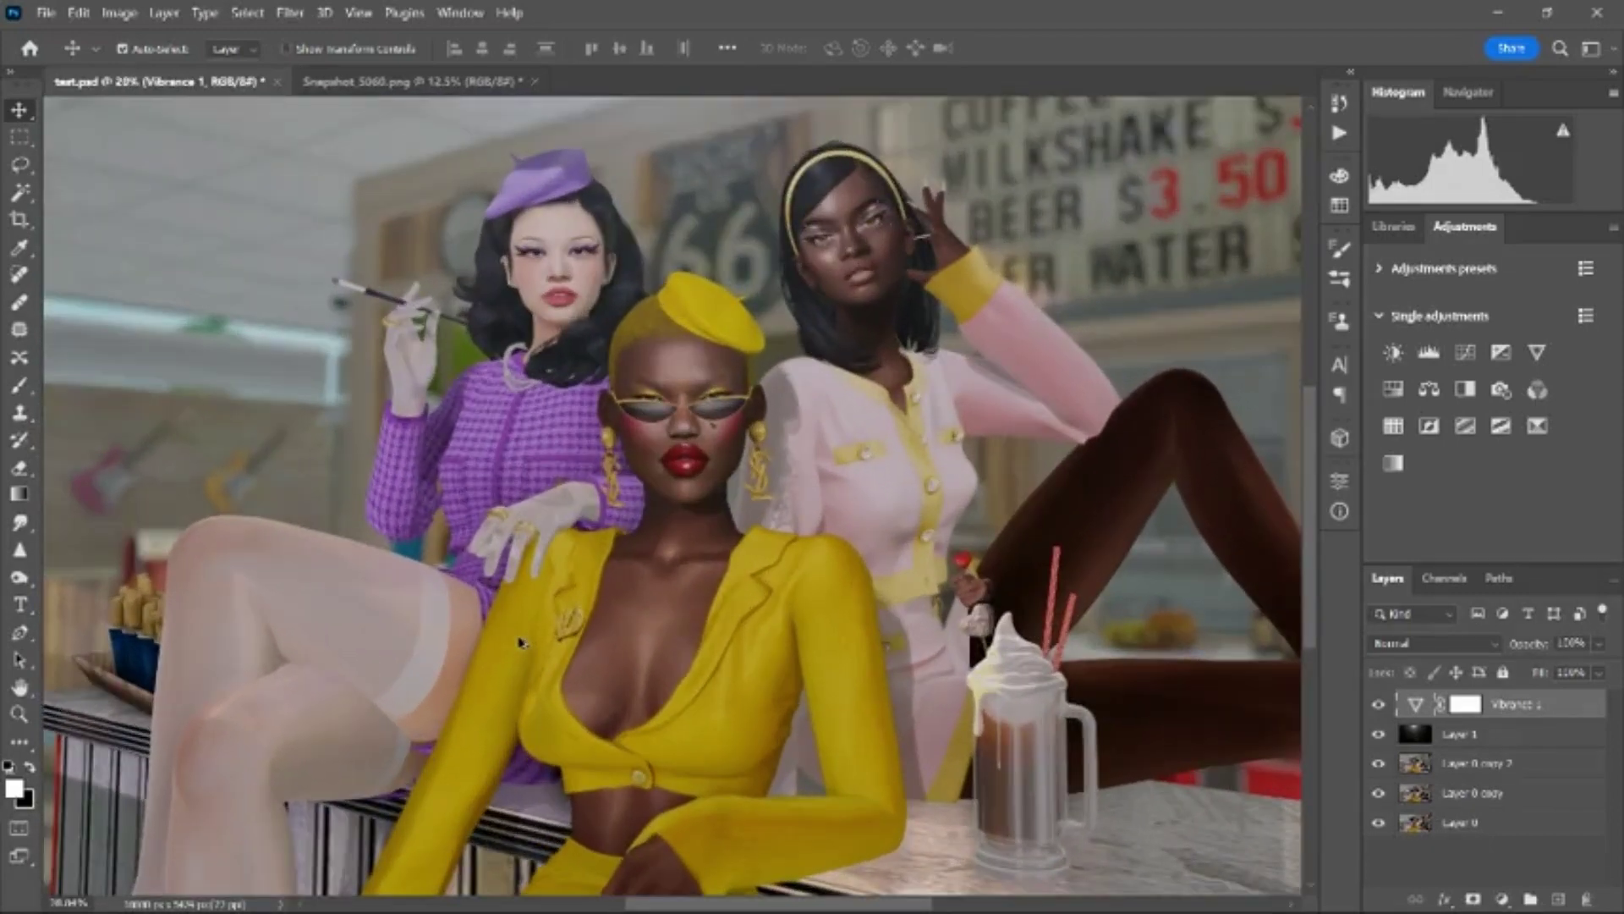
pyautogui.scroll(-3, 589, 520)
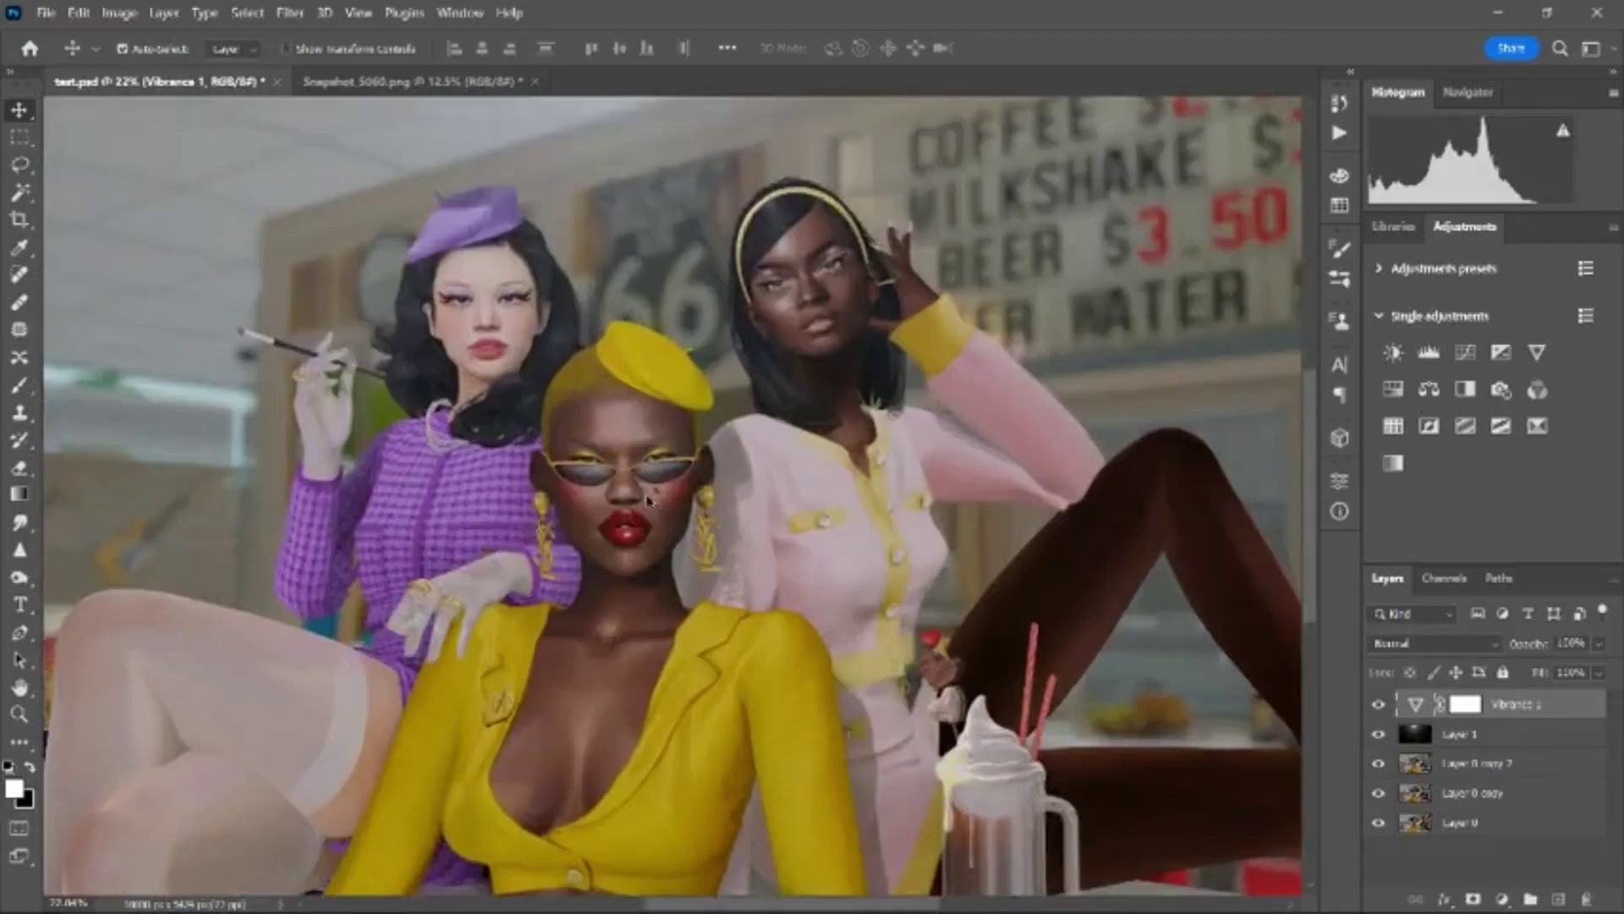
pyautogui.scroll(-3, 535, 542)
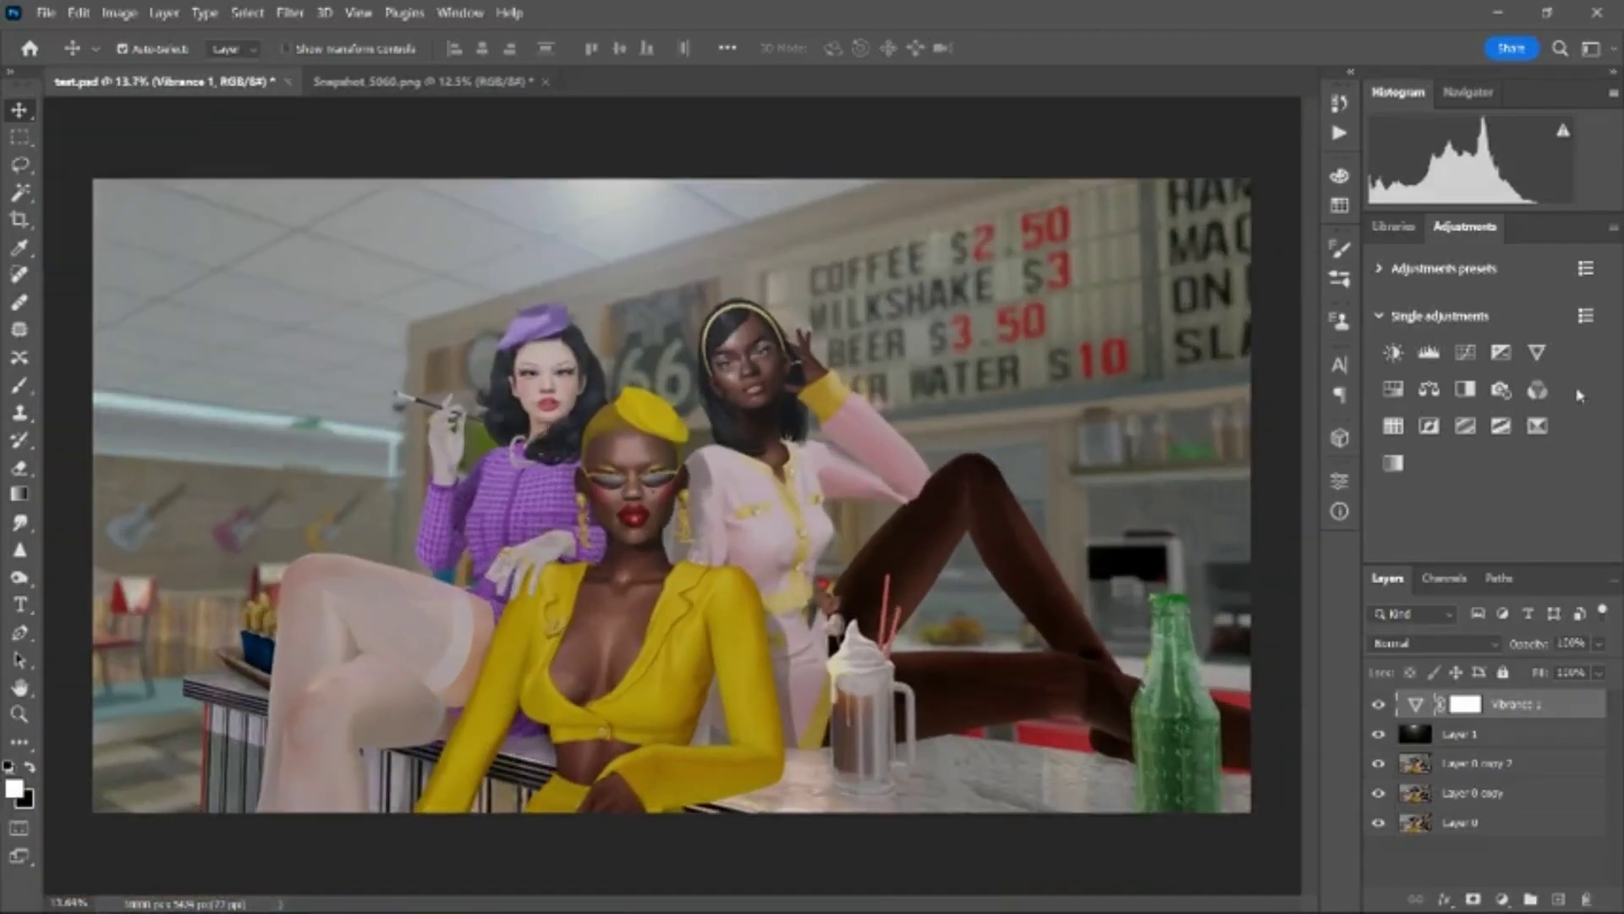
# Step: Add a Brightness/Contrast adjustment layer with Brightness 9 and Contrast 53
pyautogui.click(1394, 352)
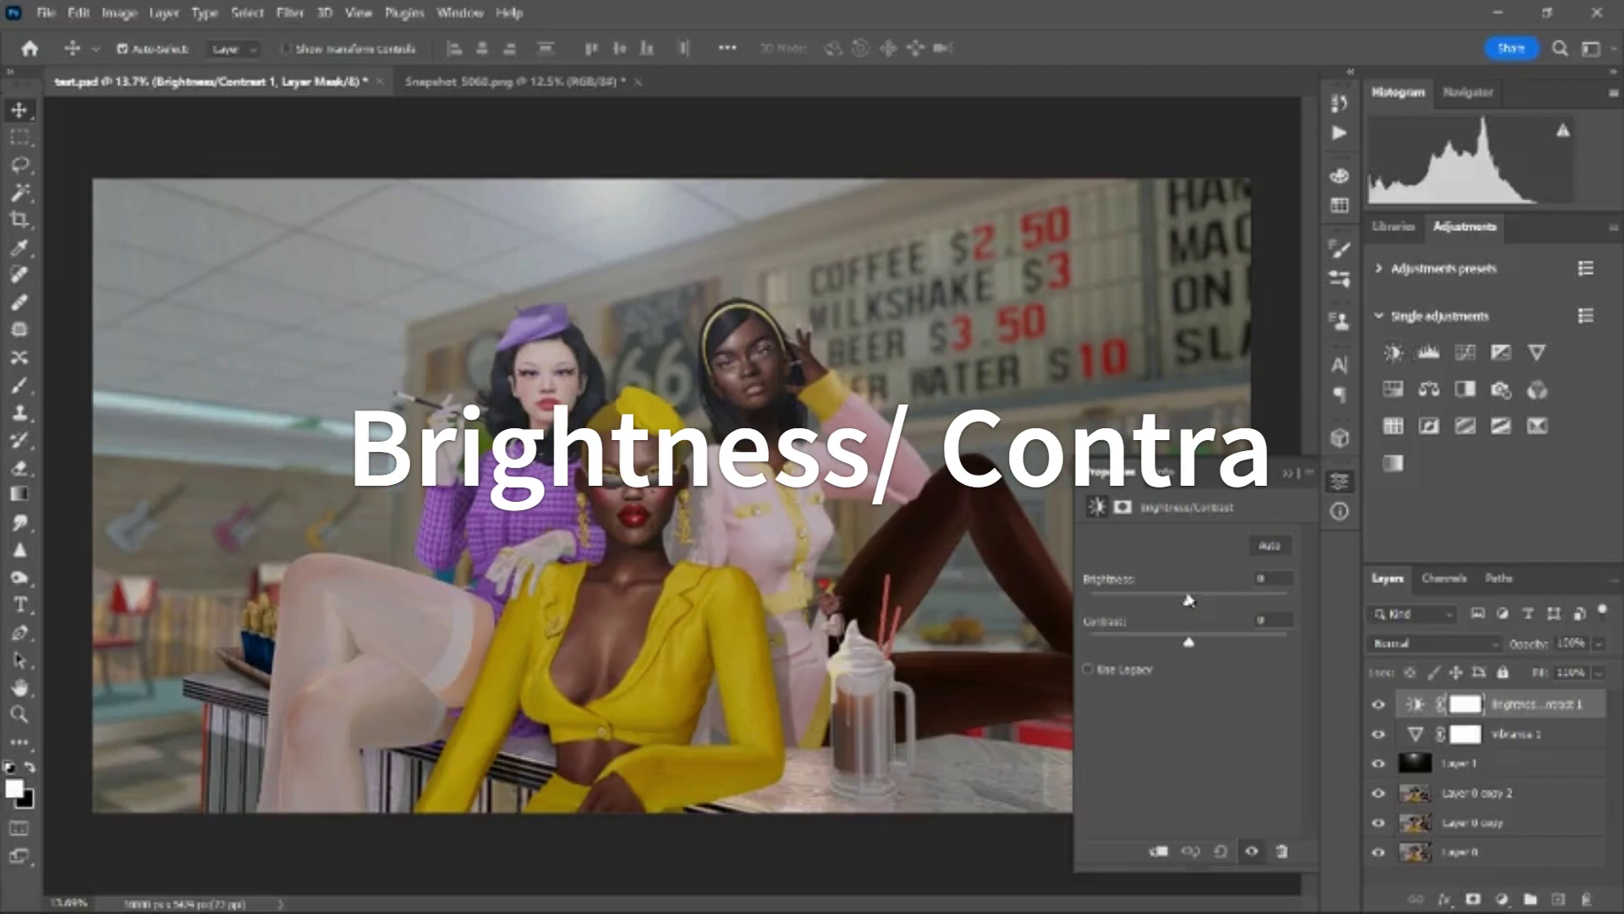
pyautogui.click(1242, 642)
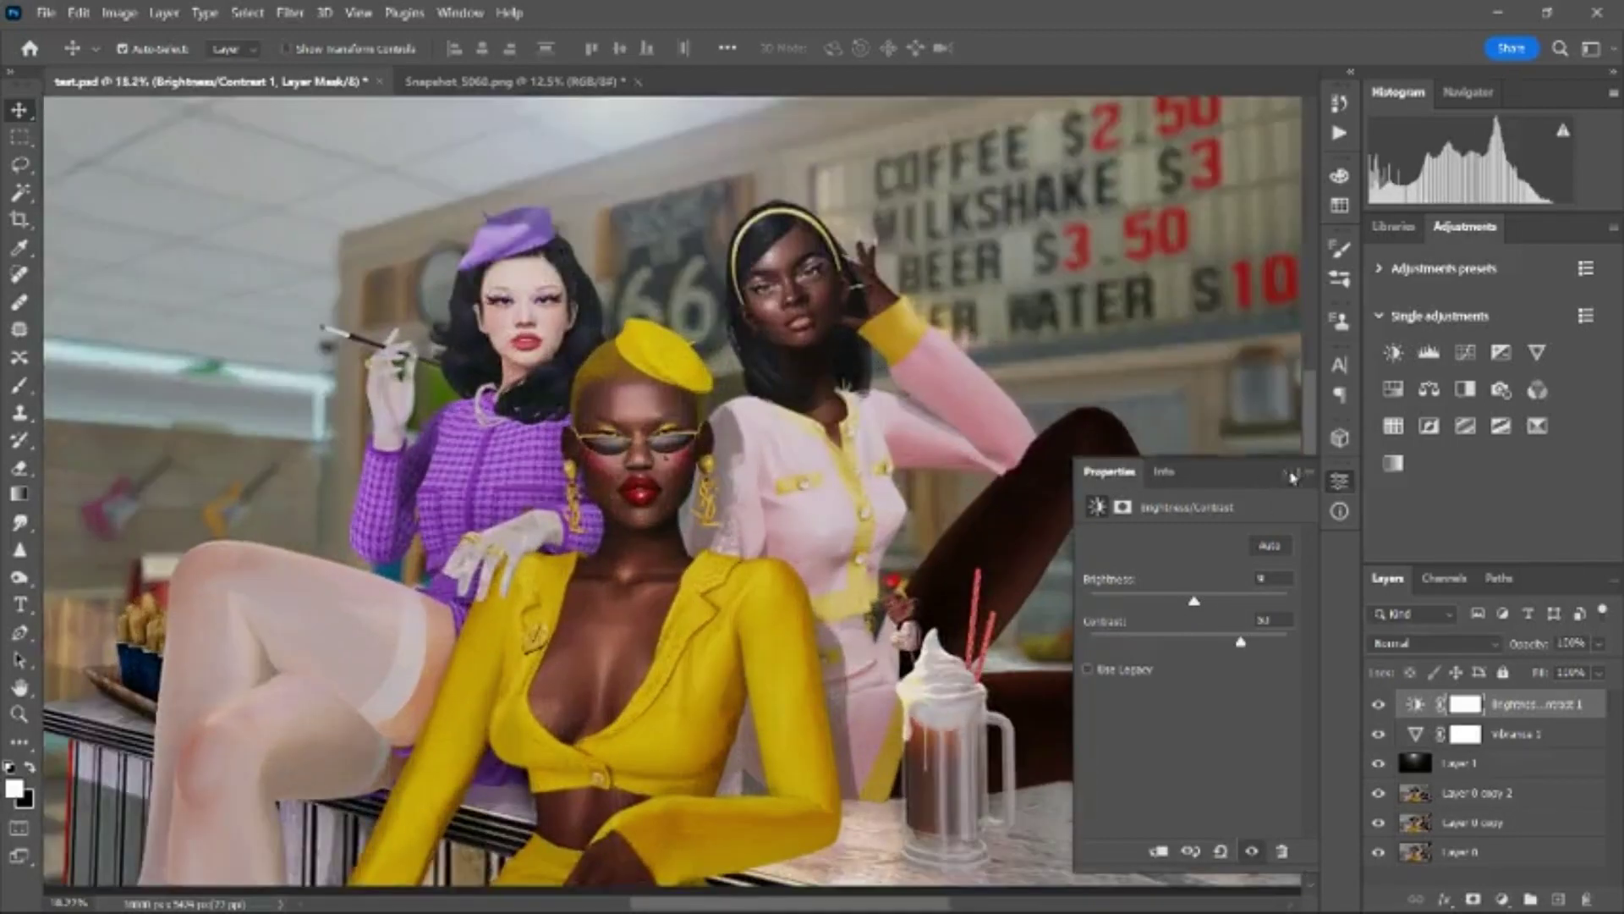
pyautogui.click(1292, 476)
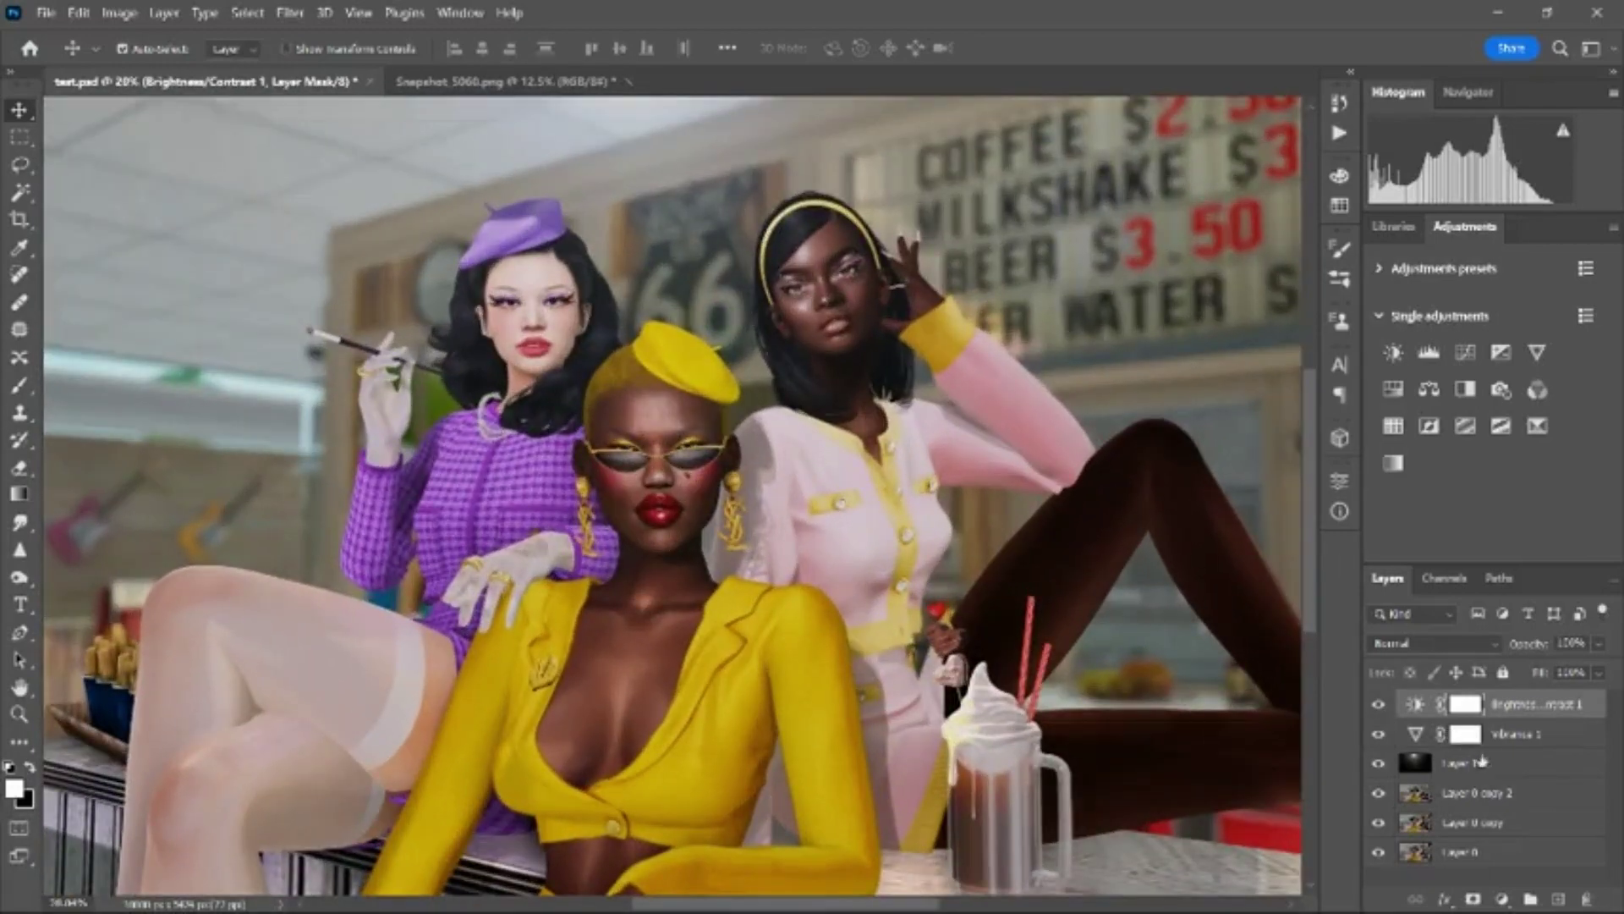
# Step: Group the Brightness/Contrast, Vibrance and lens flare layers, and compare the image with the group hidden and shown
pyautogui.keyDown('shift'); pyautogui.click(1491, 764); pyautogui.keyUp('shift')
pyautogui.click(1530, 897)
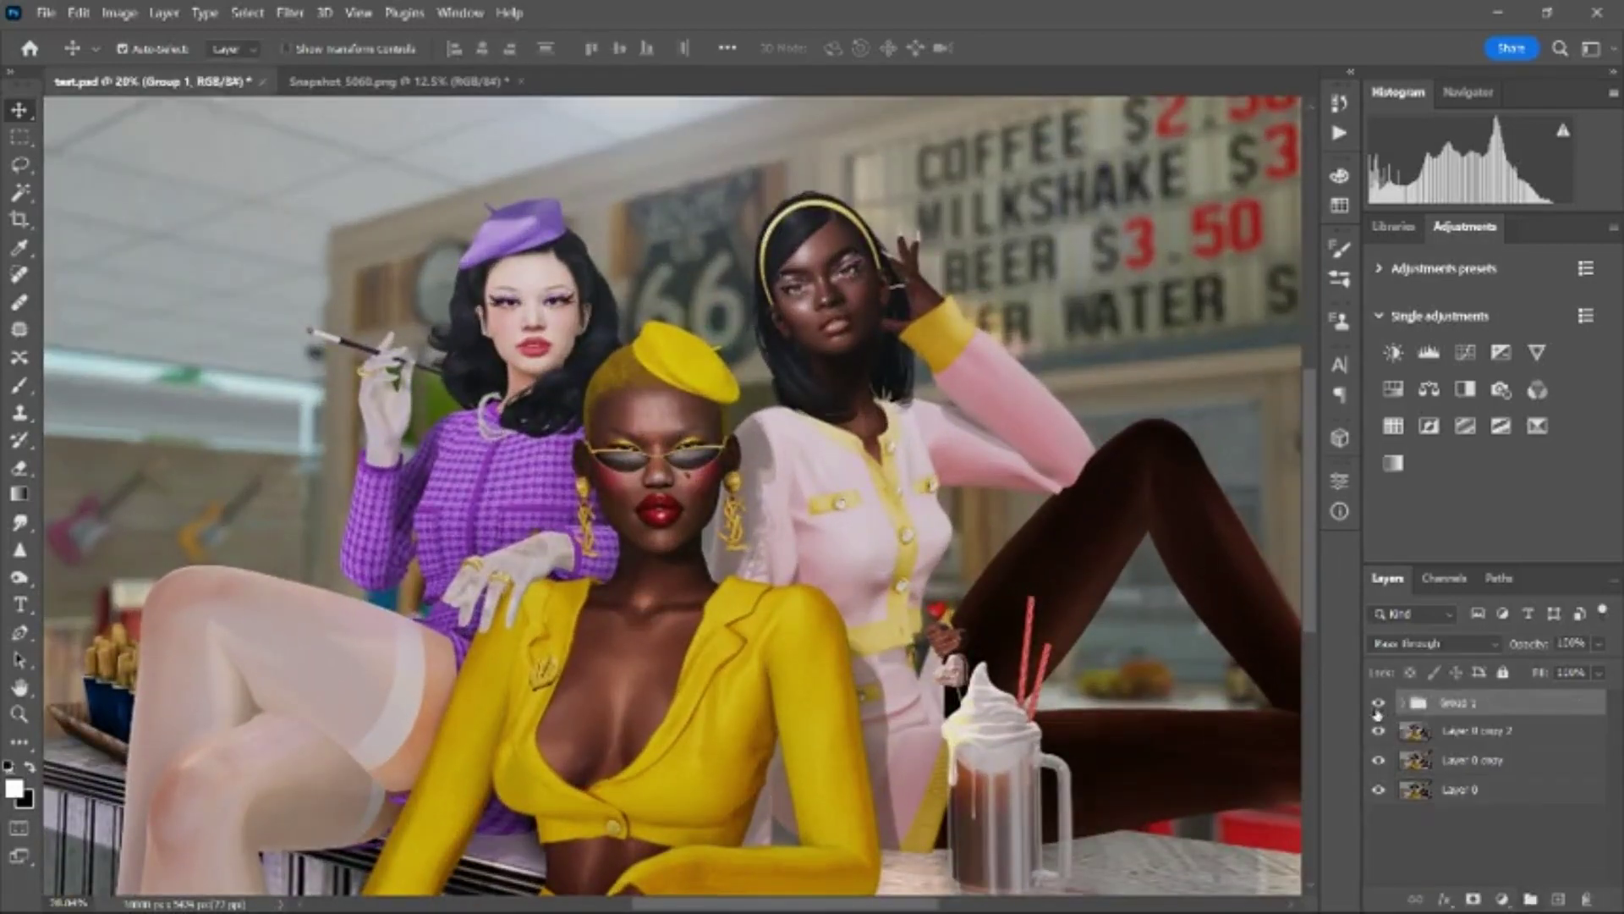
pyautogui.click(1378, 703)
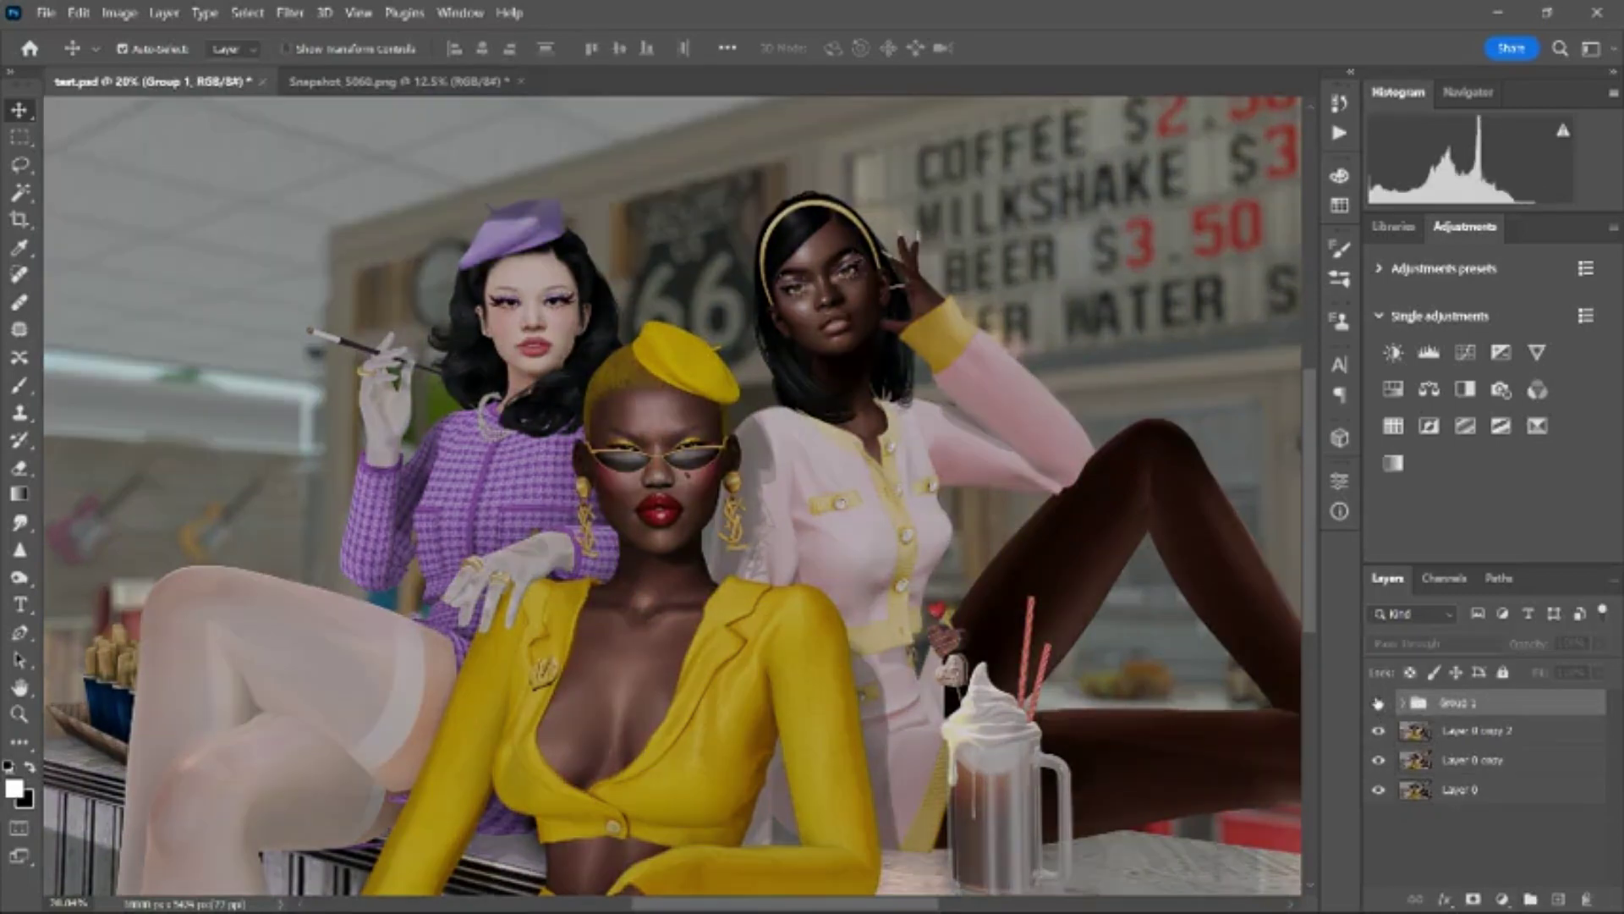
pyautogui.click(1378, 702)
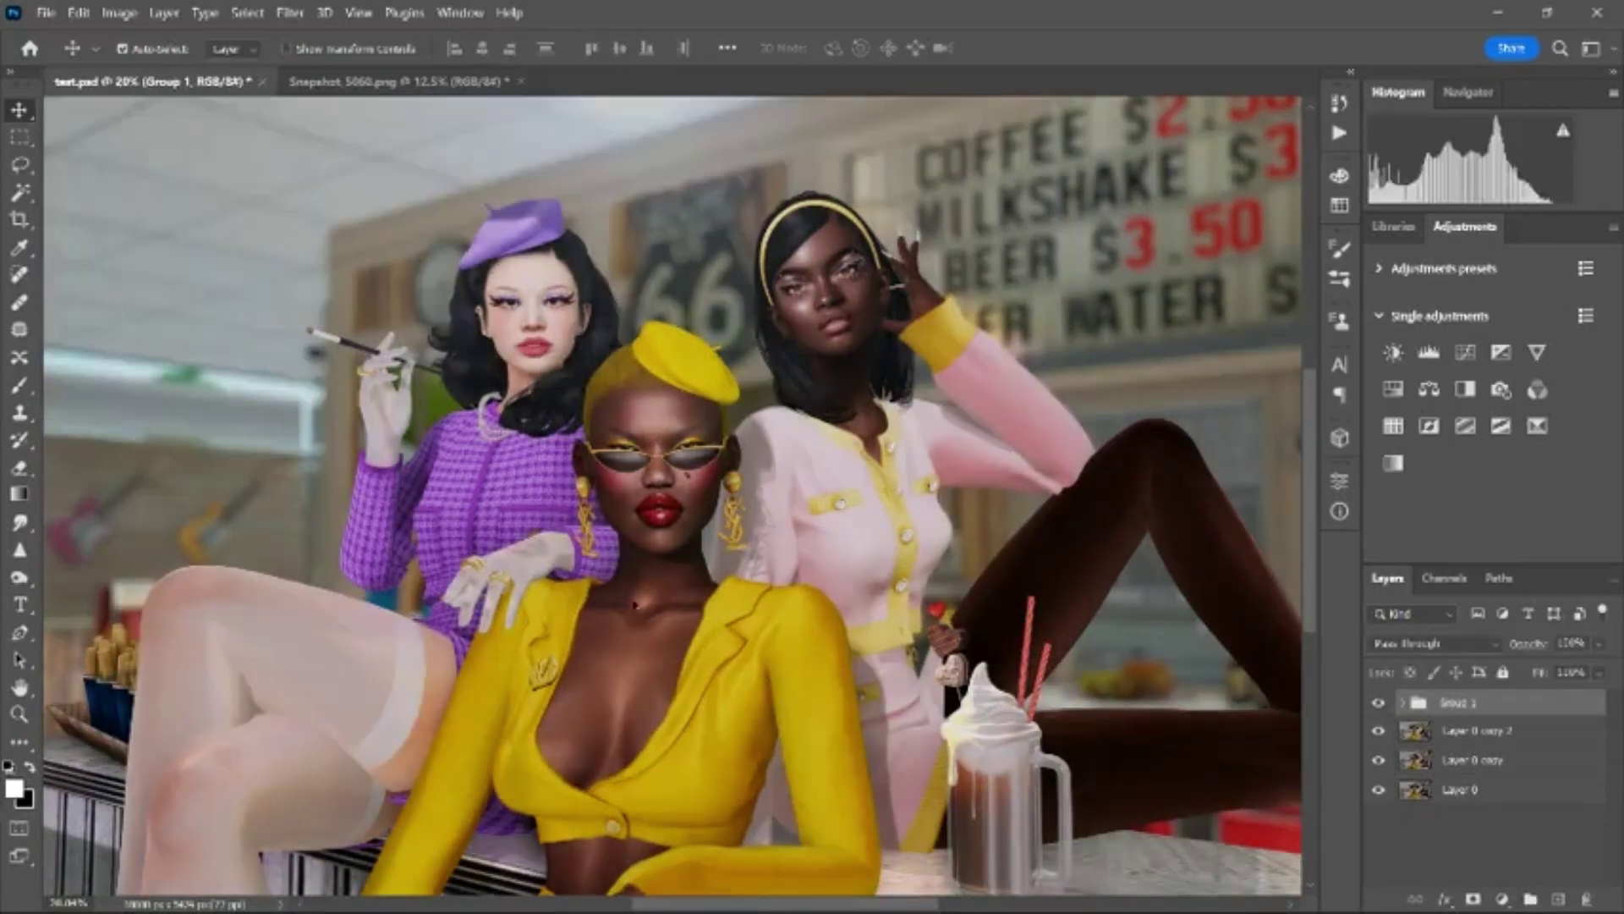
# Step: Expand Group 1 to list the adjustment layers and the lens flare layer inside it
pyautogui.scroll(-8, 690, 609)
pyautogui.scroll(5, 575, 618)
pyautogui.click(1401, 703)
pyautogui.scroll(-1, 1565, 748)
pyautogui.scroll(1, 1504, 753)
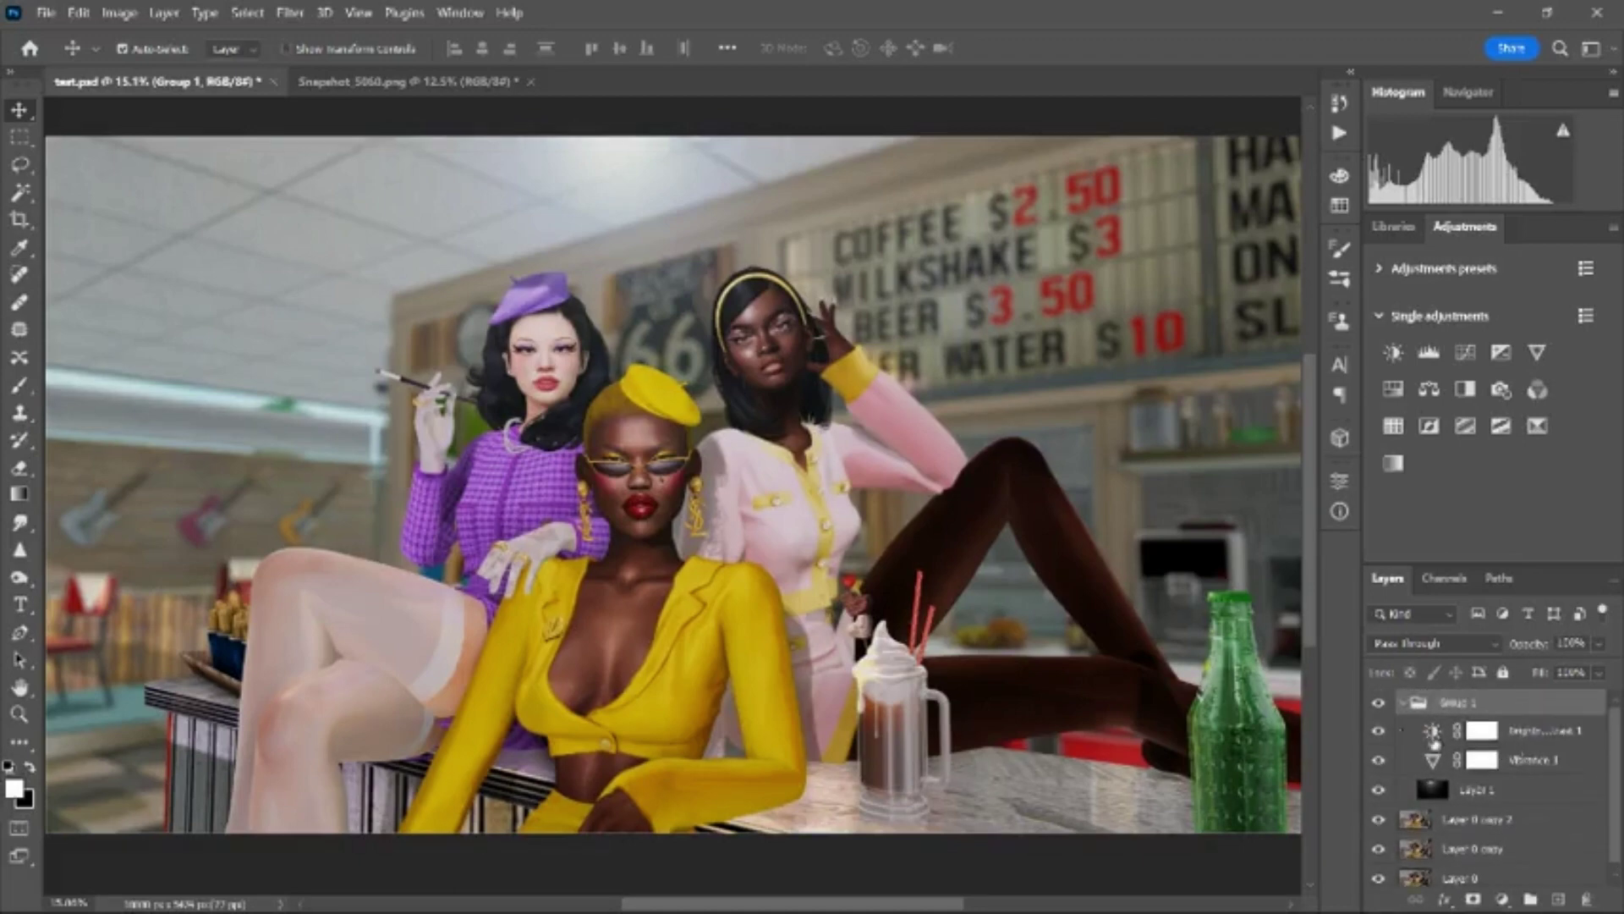
# Step: Compare the image with the Brightness/Contrast and Vibrance layers in Group 1 hidden and shown again
pyautogui.click(1379, 731)
pyautogui.click(1379, 759)
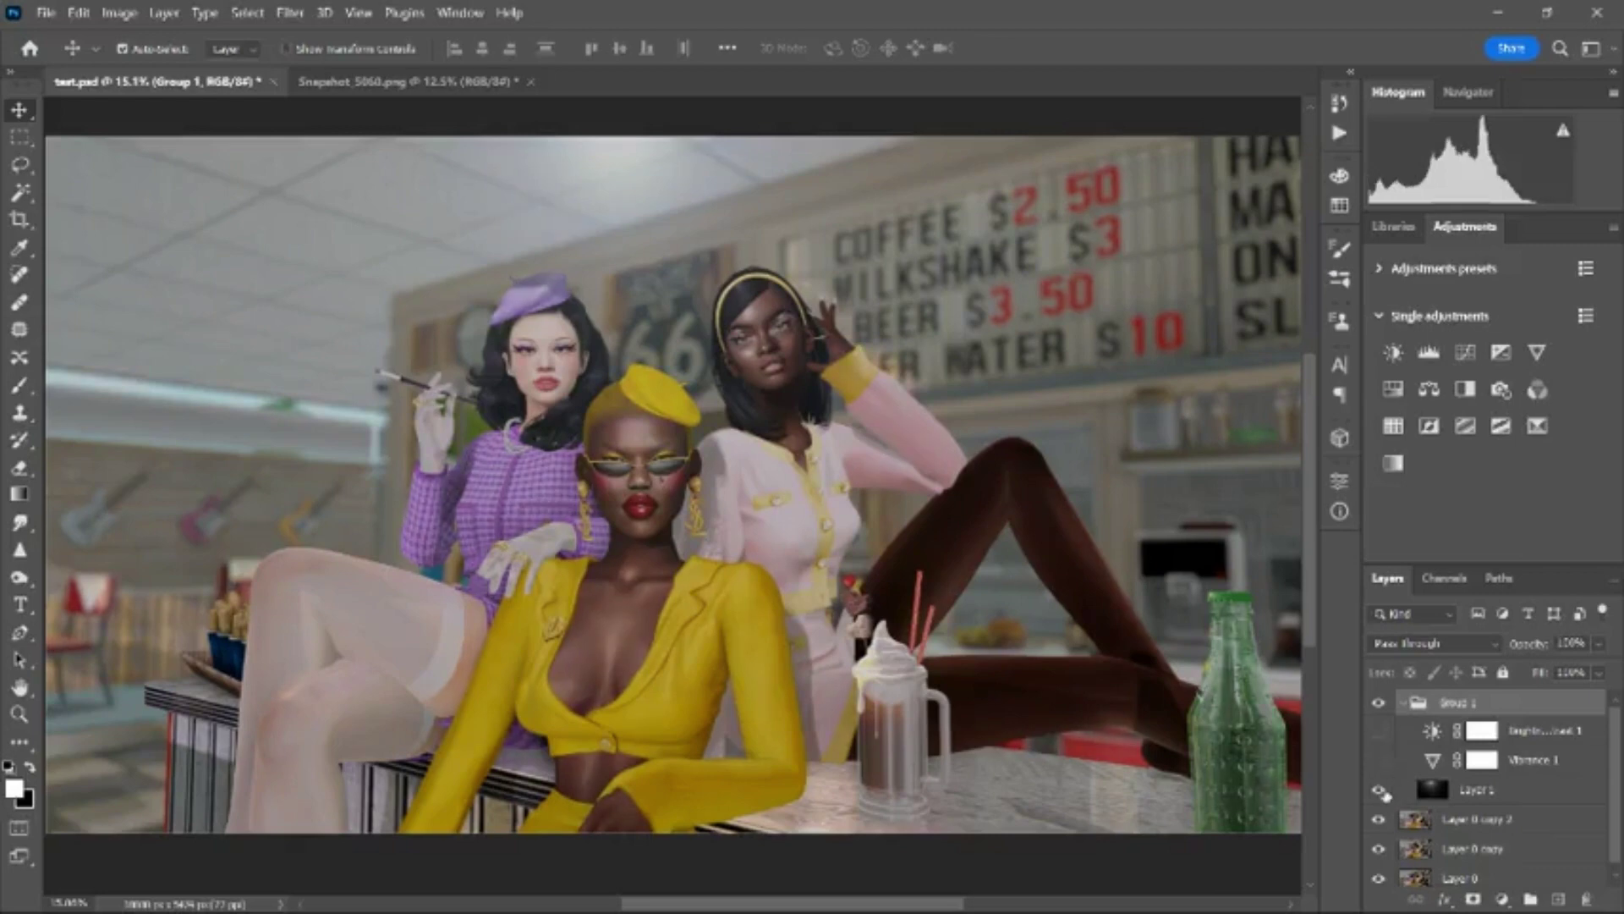
pyautogui.click(1379, 760)
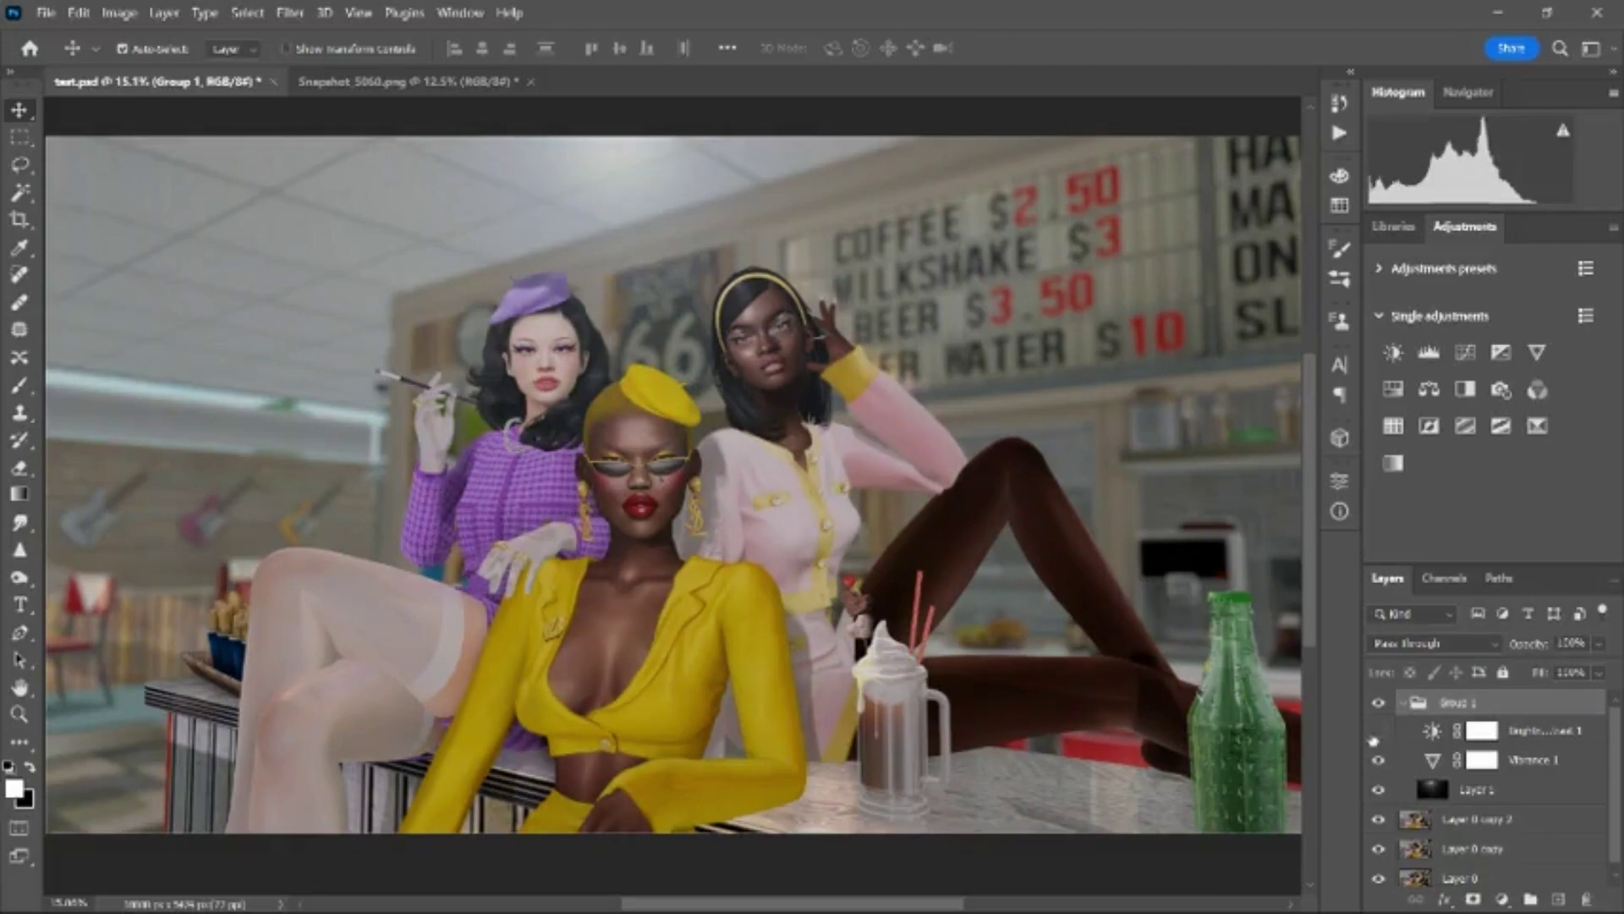
pyautogui.click(1379, 731)
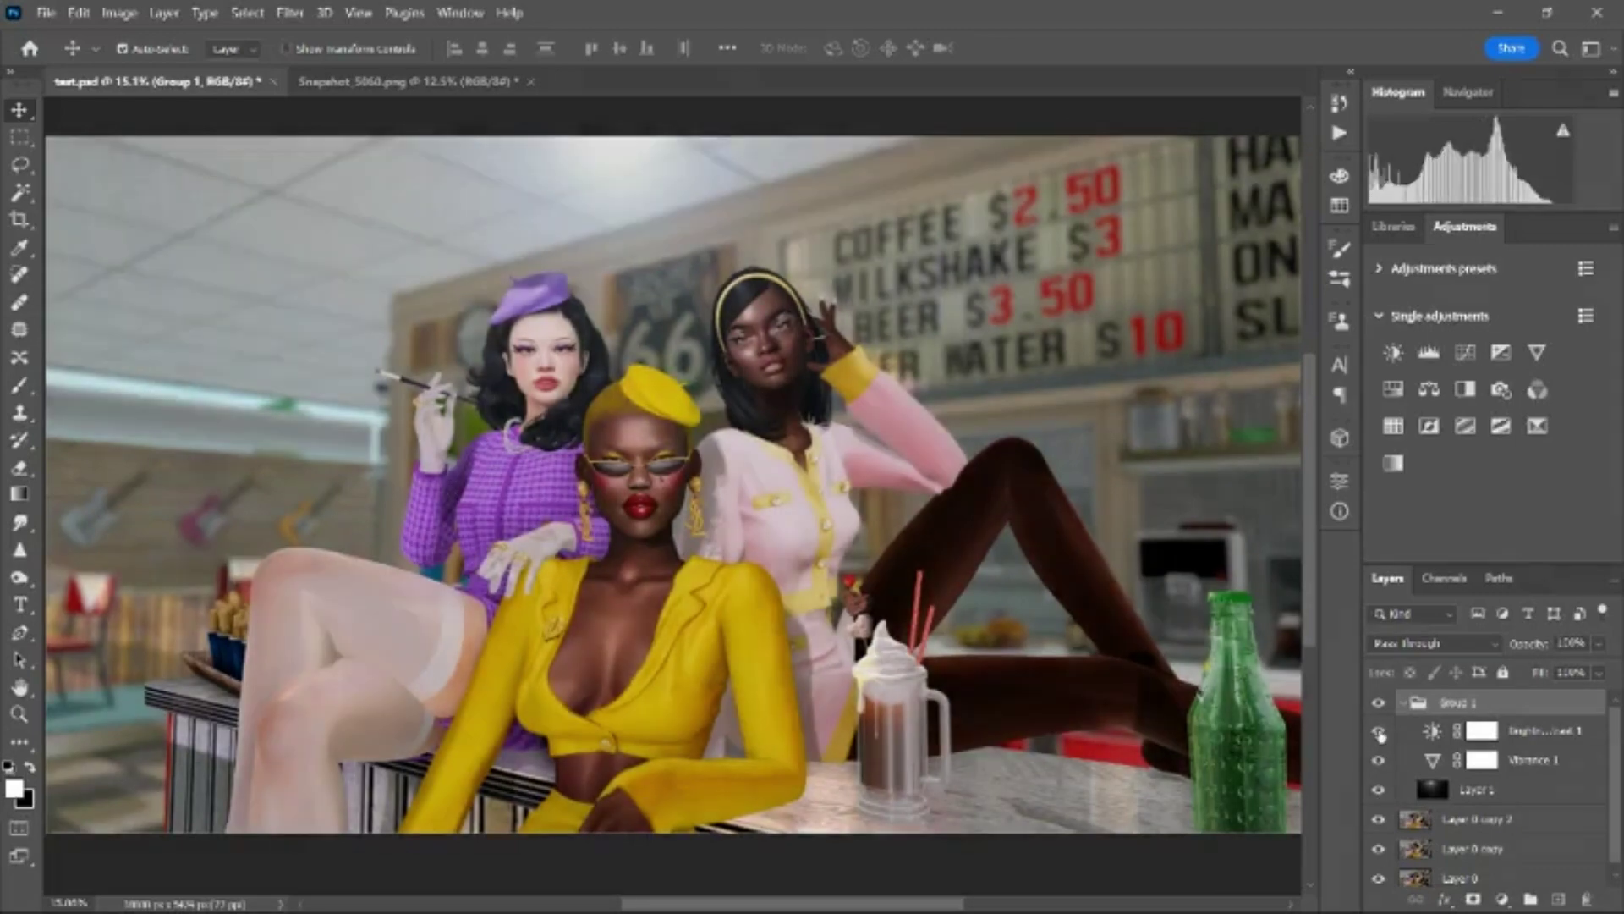
pyautogui.scroll(-4, 773, 526)
pyautogui.scroll(1, 773, 526)
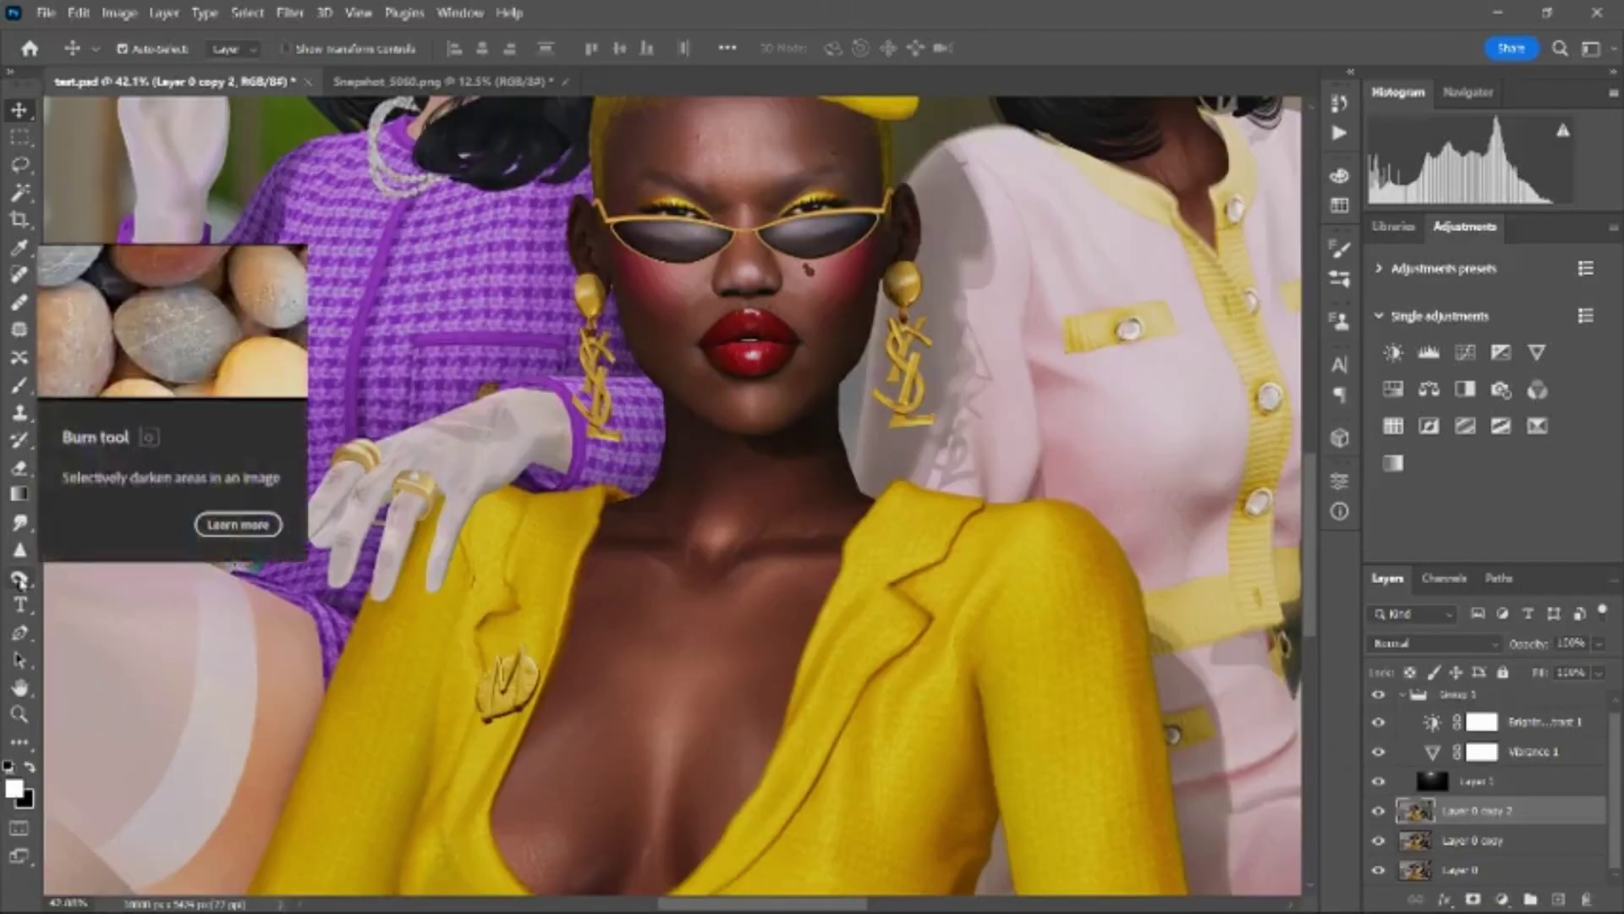
# Step: Use the Dodge Tool with the Highlights range on Layer 0 copy 2 to brighten the chest highlights of the figure in yellow
pyautogui.click(20, 581)
pyautogui.rightClick(19, 580)
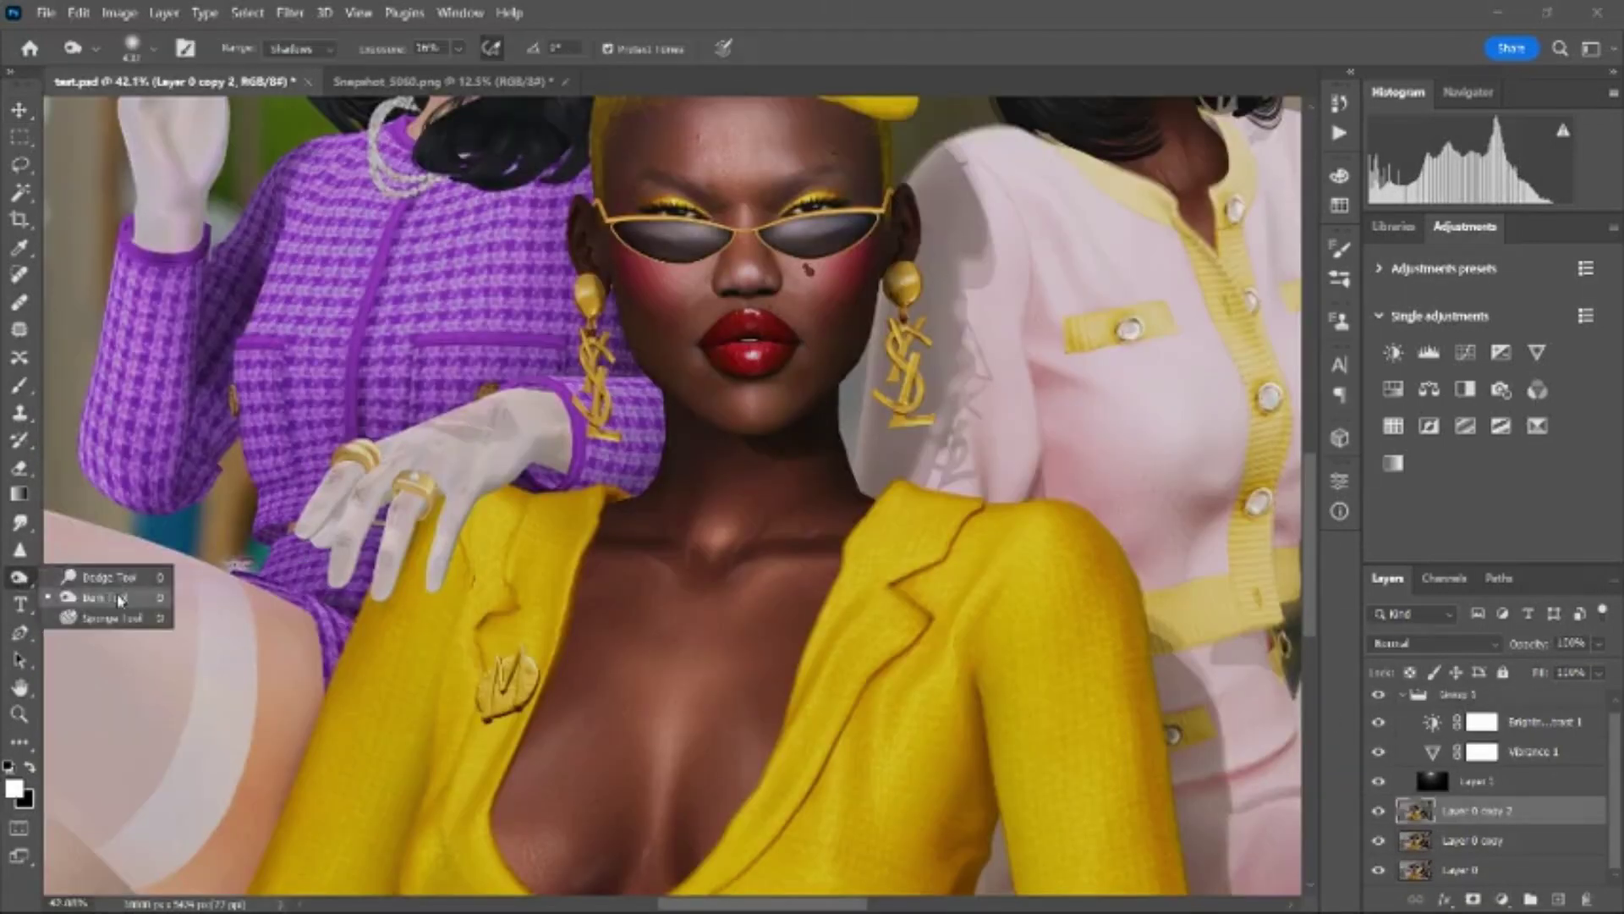
pyautogui.click(100, 579)
pyautogui.scroll(-3, 762, 512)
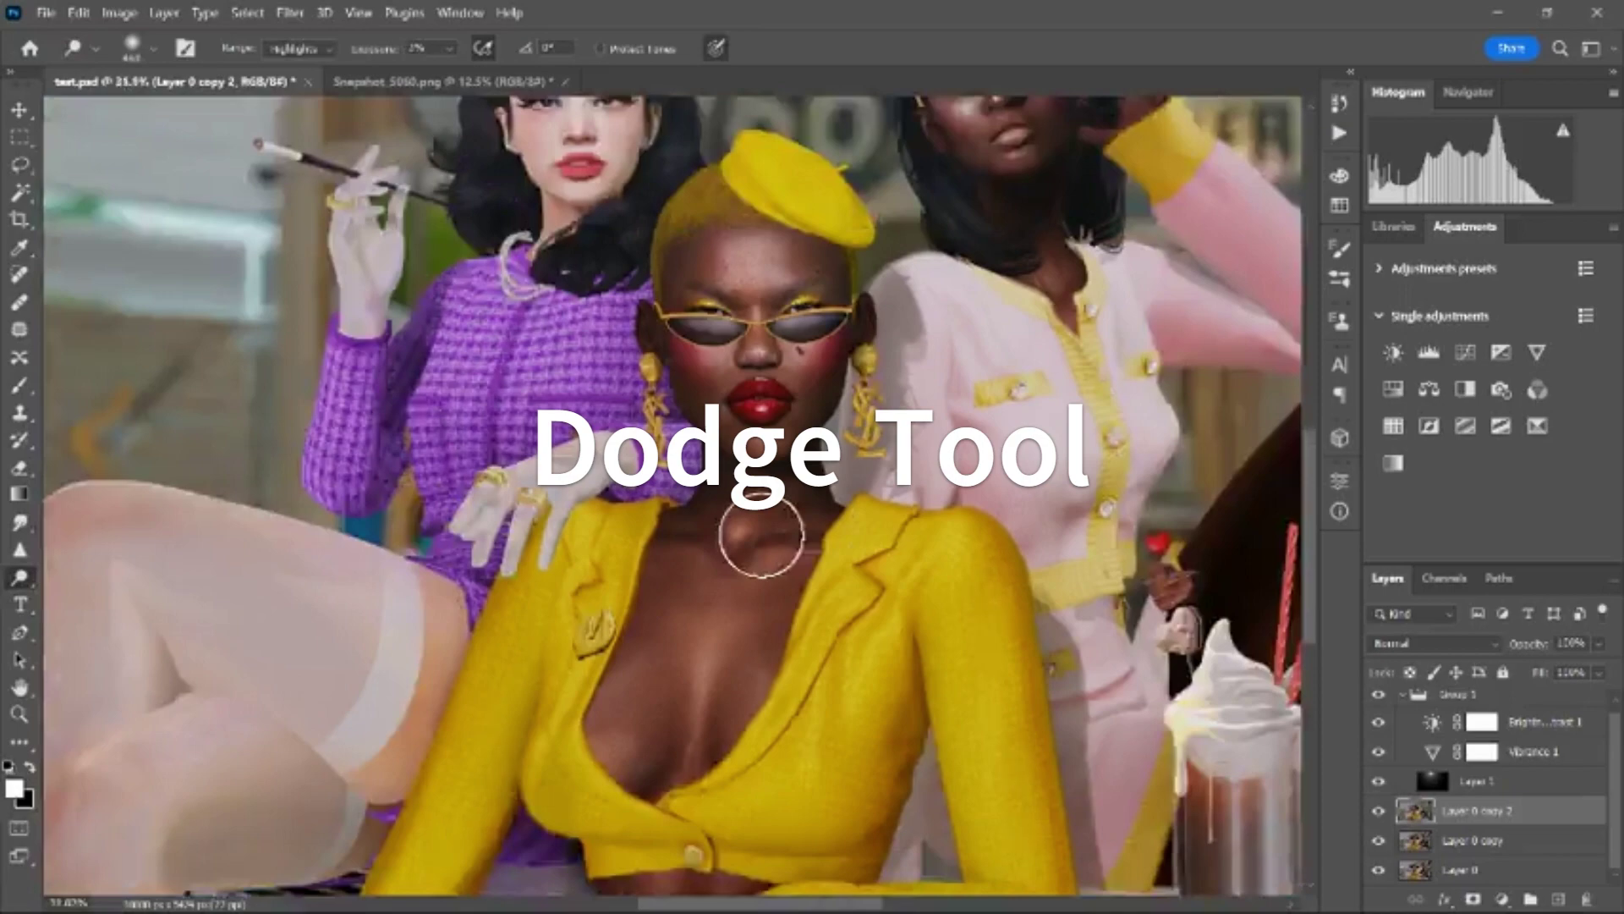
pyautogui.scroll(3, 761, 512)
pyautogui.scroll(-3, 762, 512)
pyautogui.scroll(3, 747, 576)
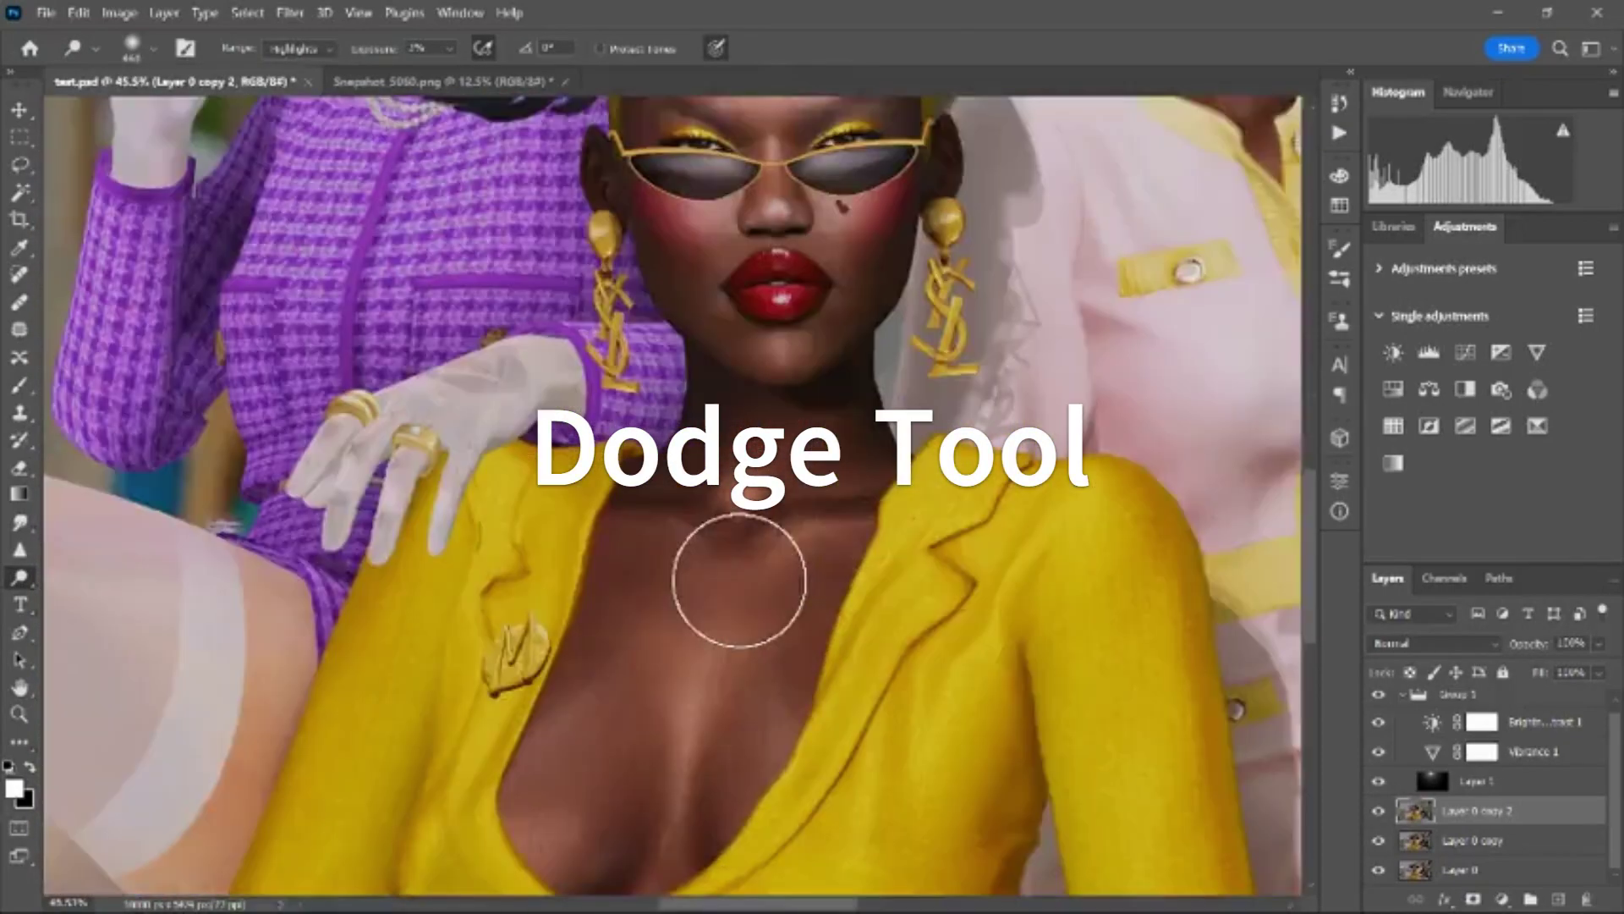
pyautogui.scroll(-3, 736, 580)
pyautogui.scroll(2, 674, 659)
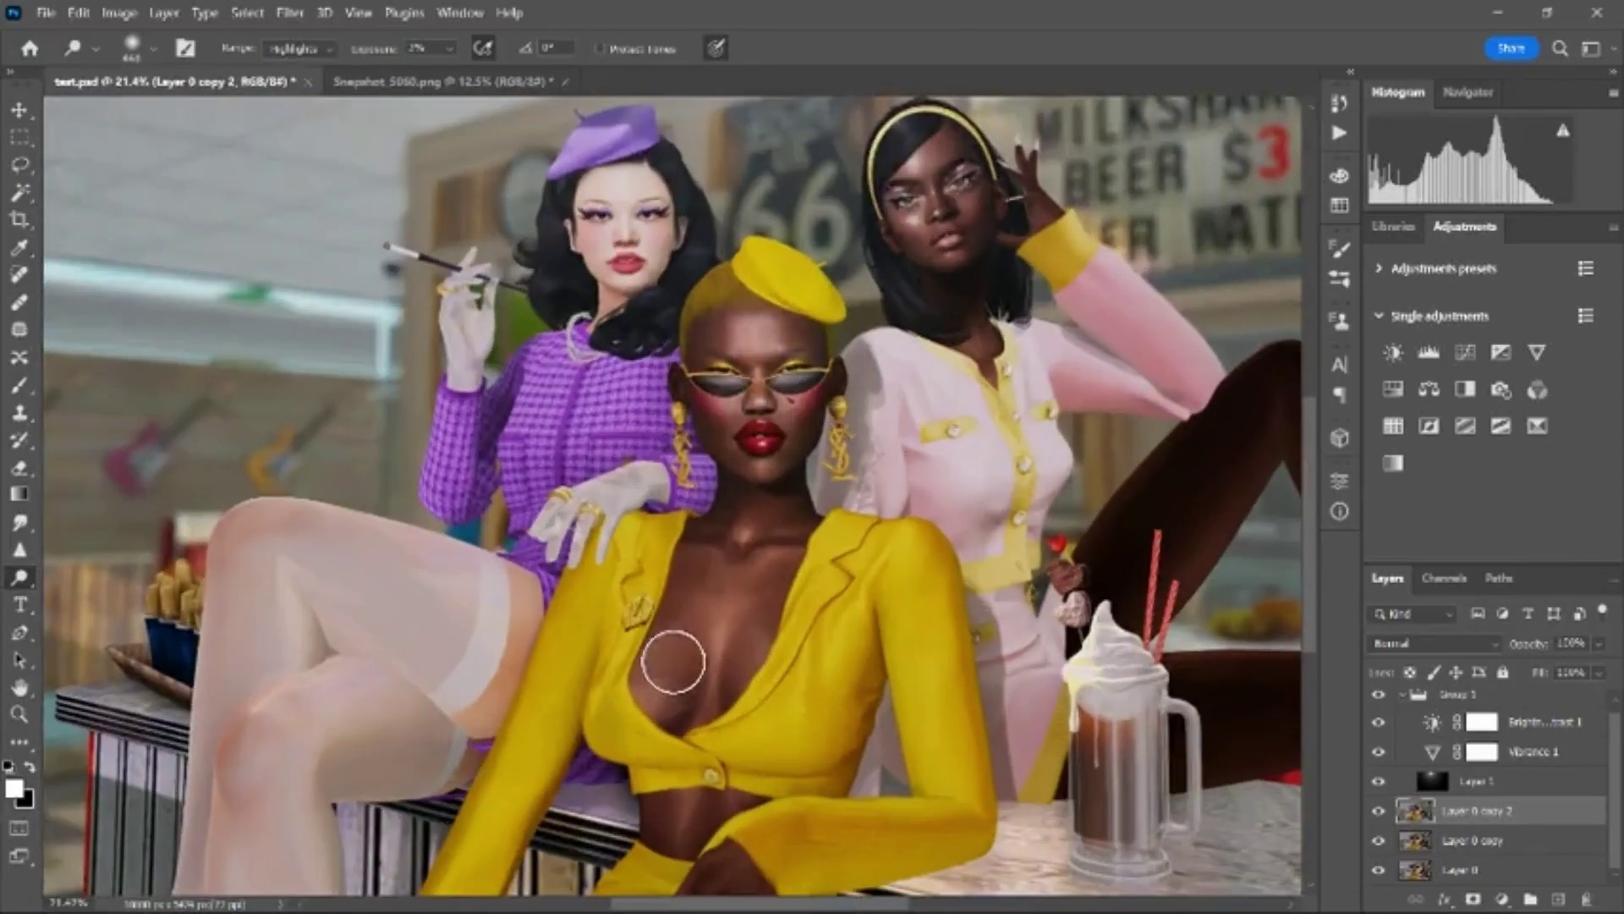
pyautogui.scroll(2, 677, 668)
pyautogui.scroll(3, 664, 679)
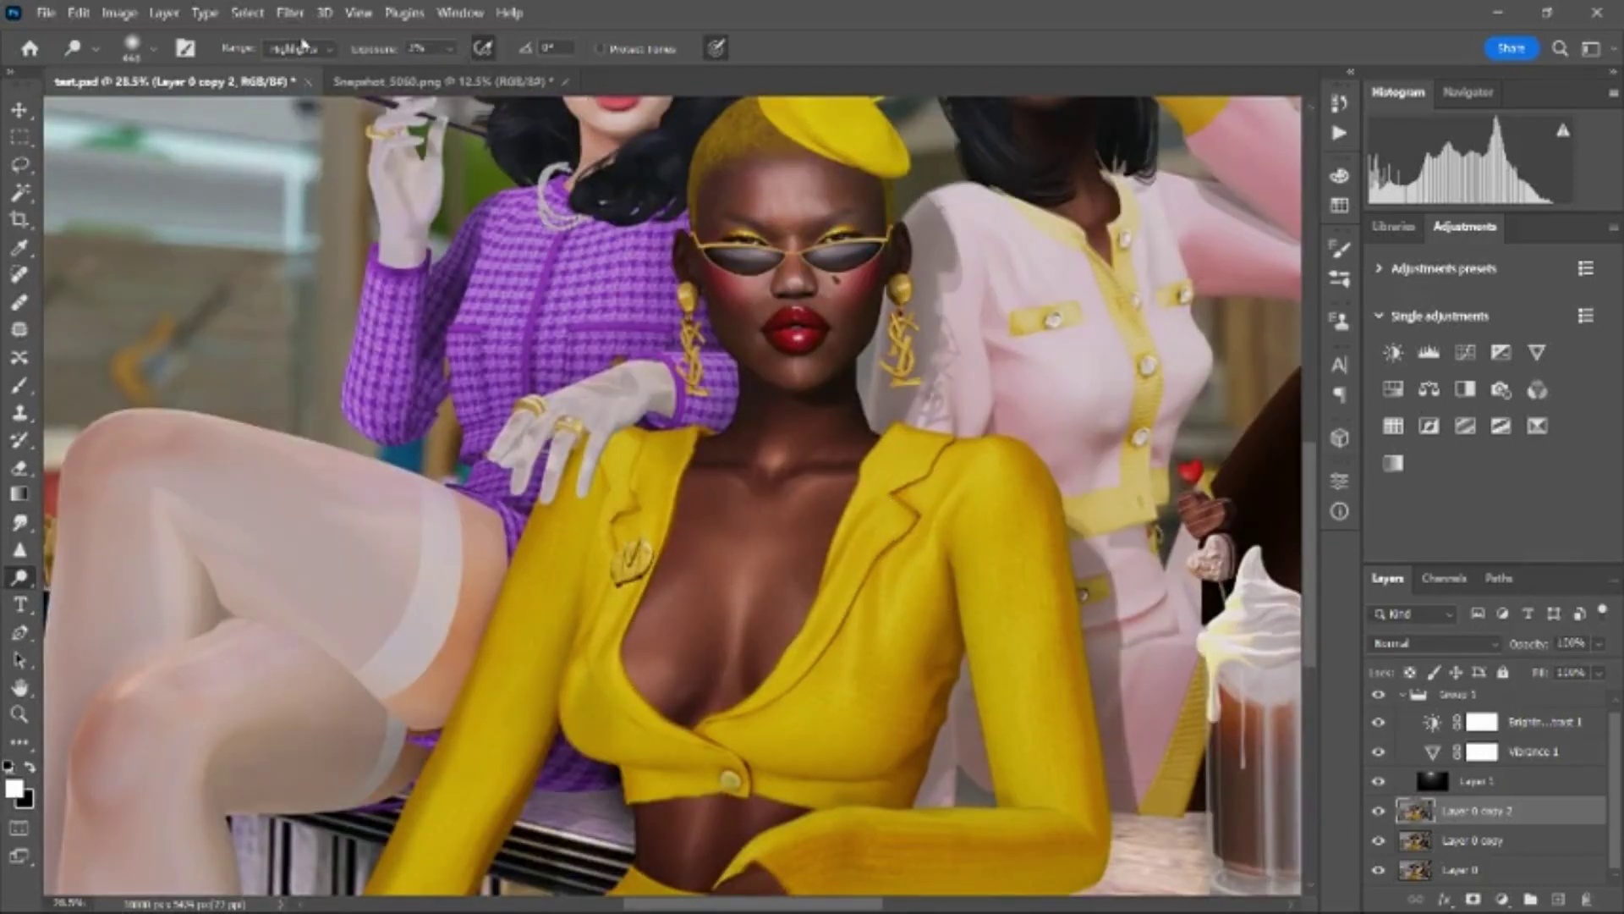
# Step: Reduce the dodge brush to about 158 px and brighten highlights on the yellow jacket's lapel and shoulder
pyautogui.scroll(-5, 833, 468)
pyautogui.scroll(-2, 777, 557)
pyautogui.scroll(3, 742, 598)
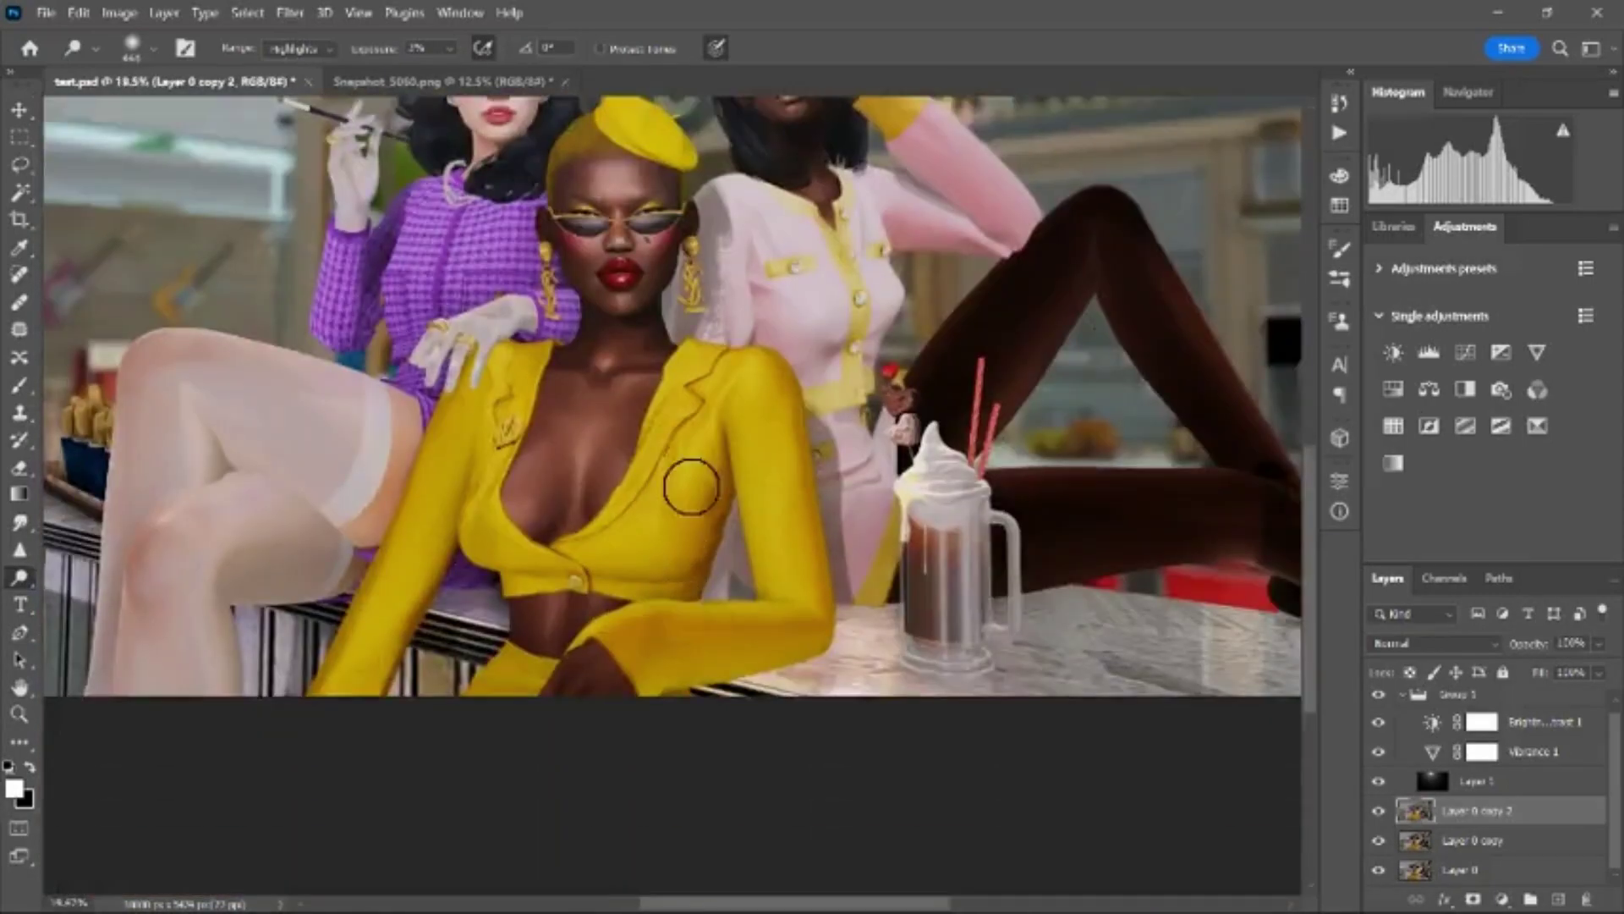
pyautogui.scroll(2, 691, 487)
pyautogui.scroll(2, 755, 333)
pyautogui.rightClick(803, 262)
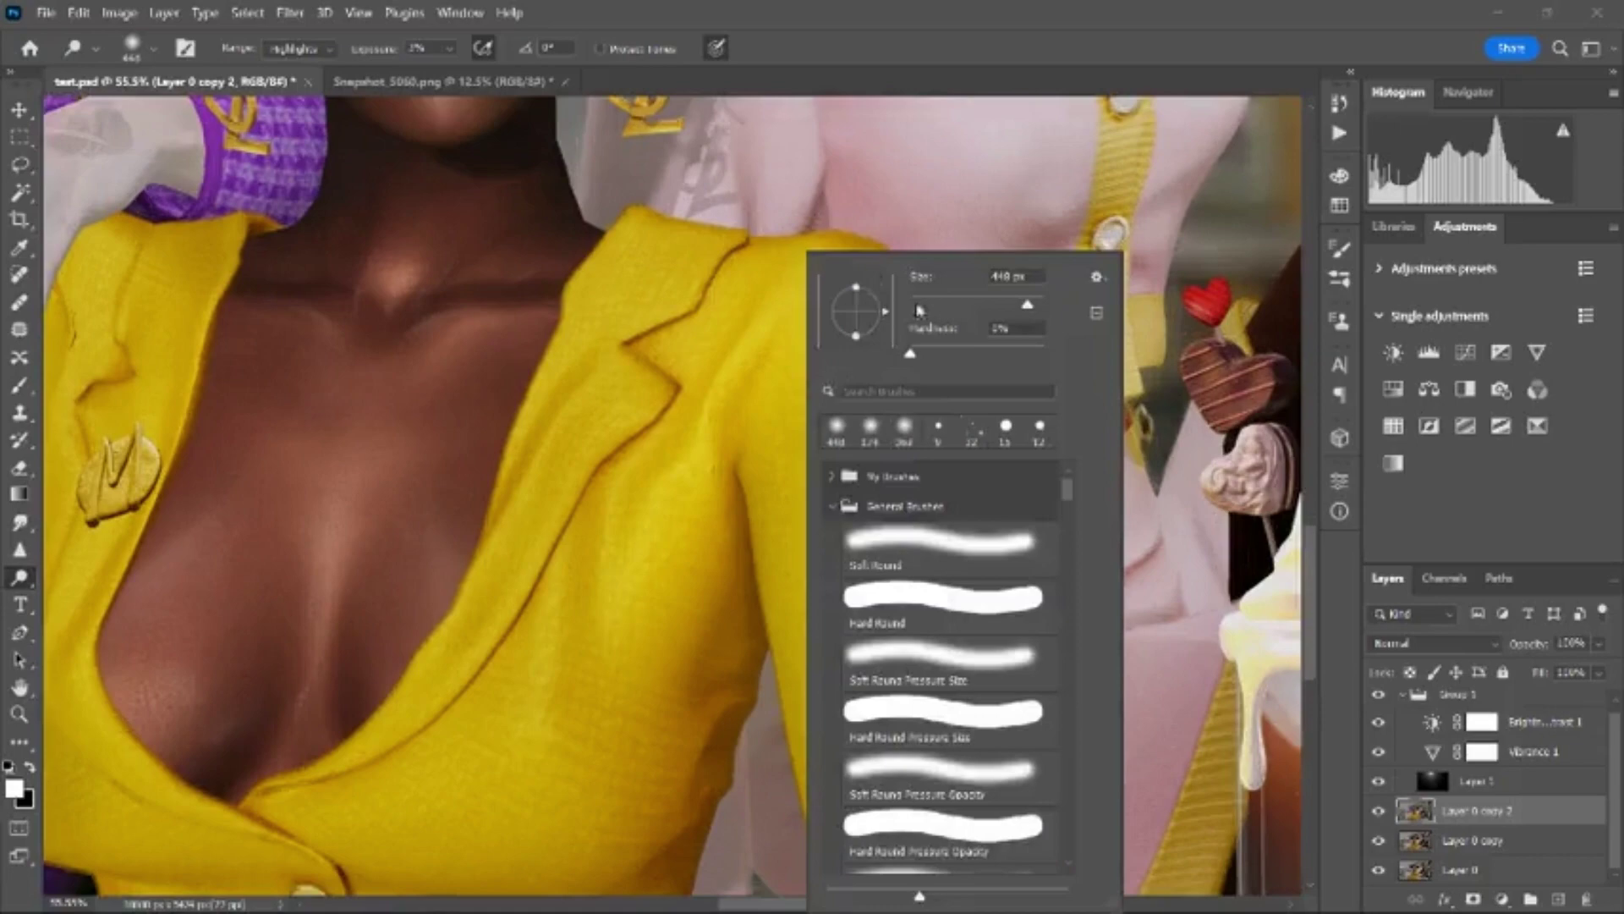
pyautogui.click(999, 303)
pyautogui.click(998, 7)
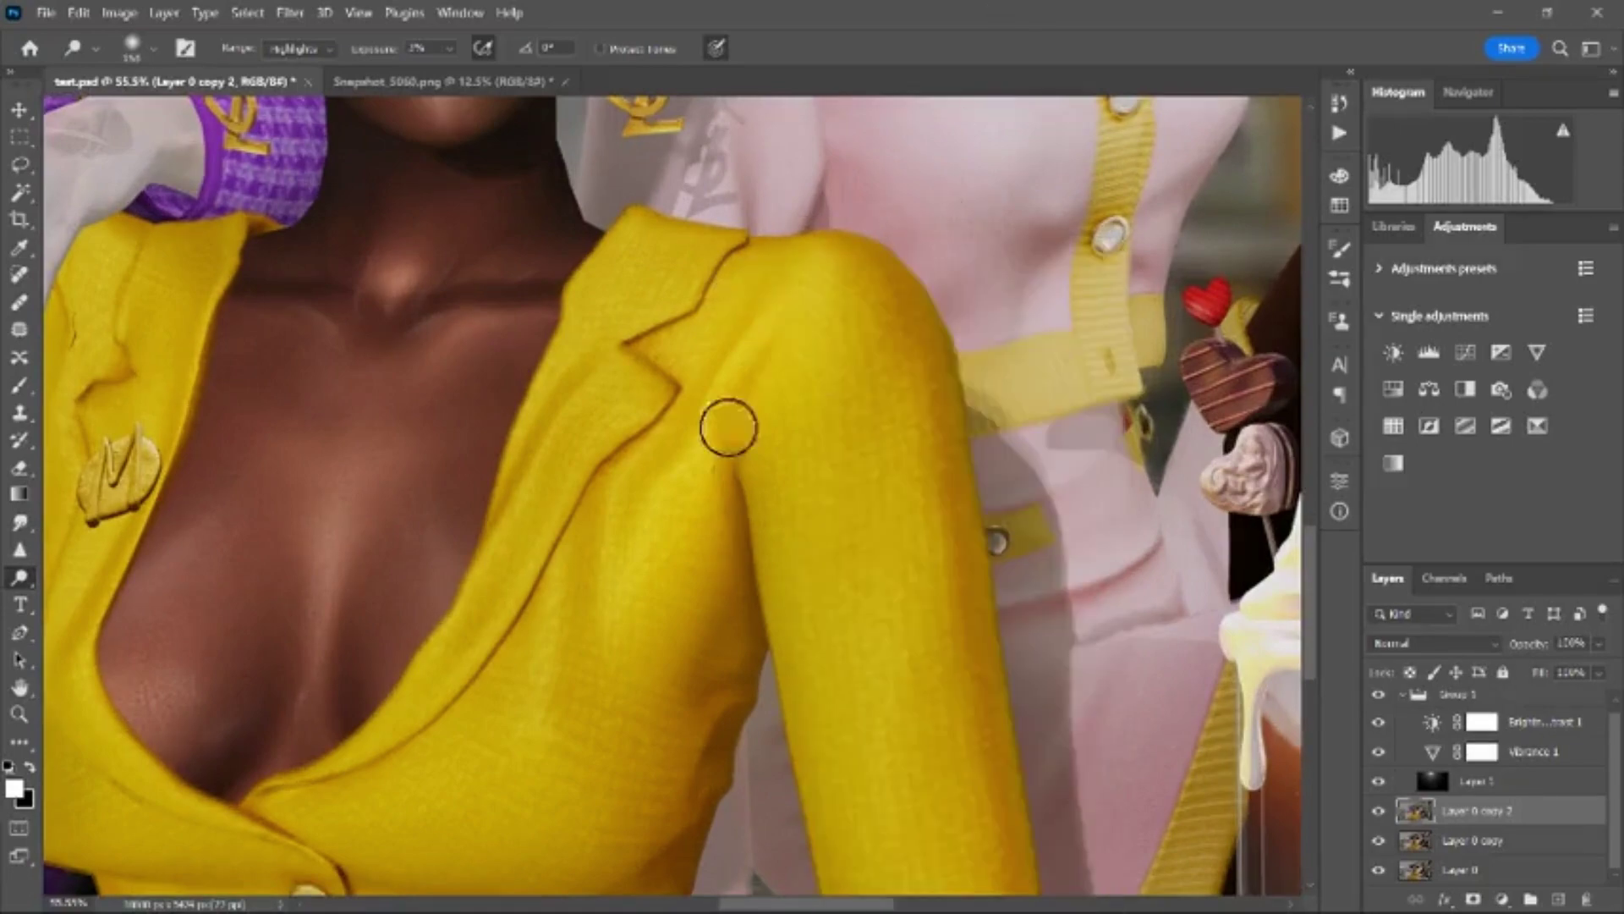
pyautogui.scroll(-4, 734, 543)
pyautogui.scroll(1, 735, 550)
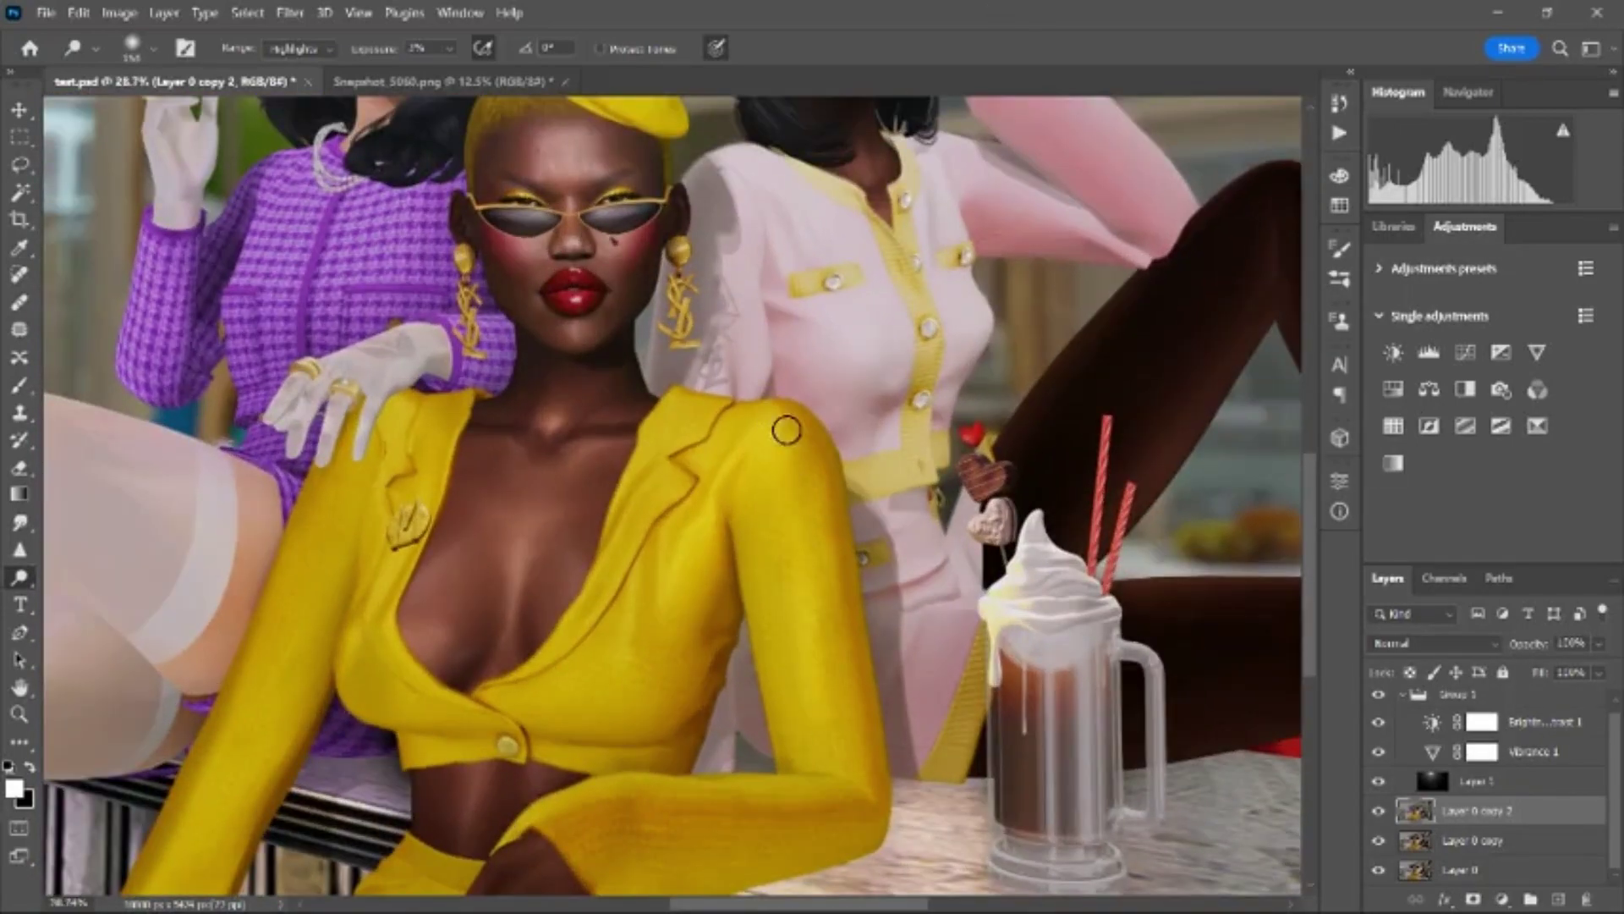
pyautogui.scroll(-1, 783, 490)
pyautogui.scroll(2, 776, 544)
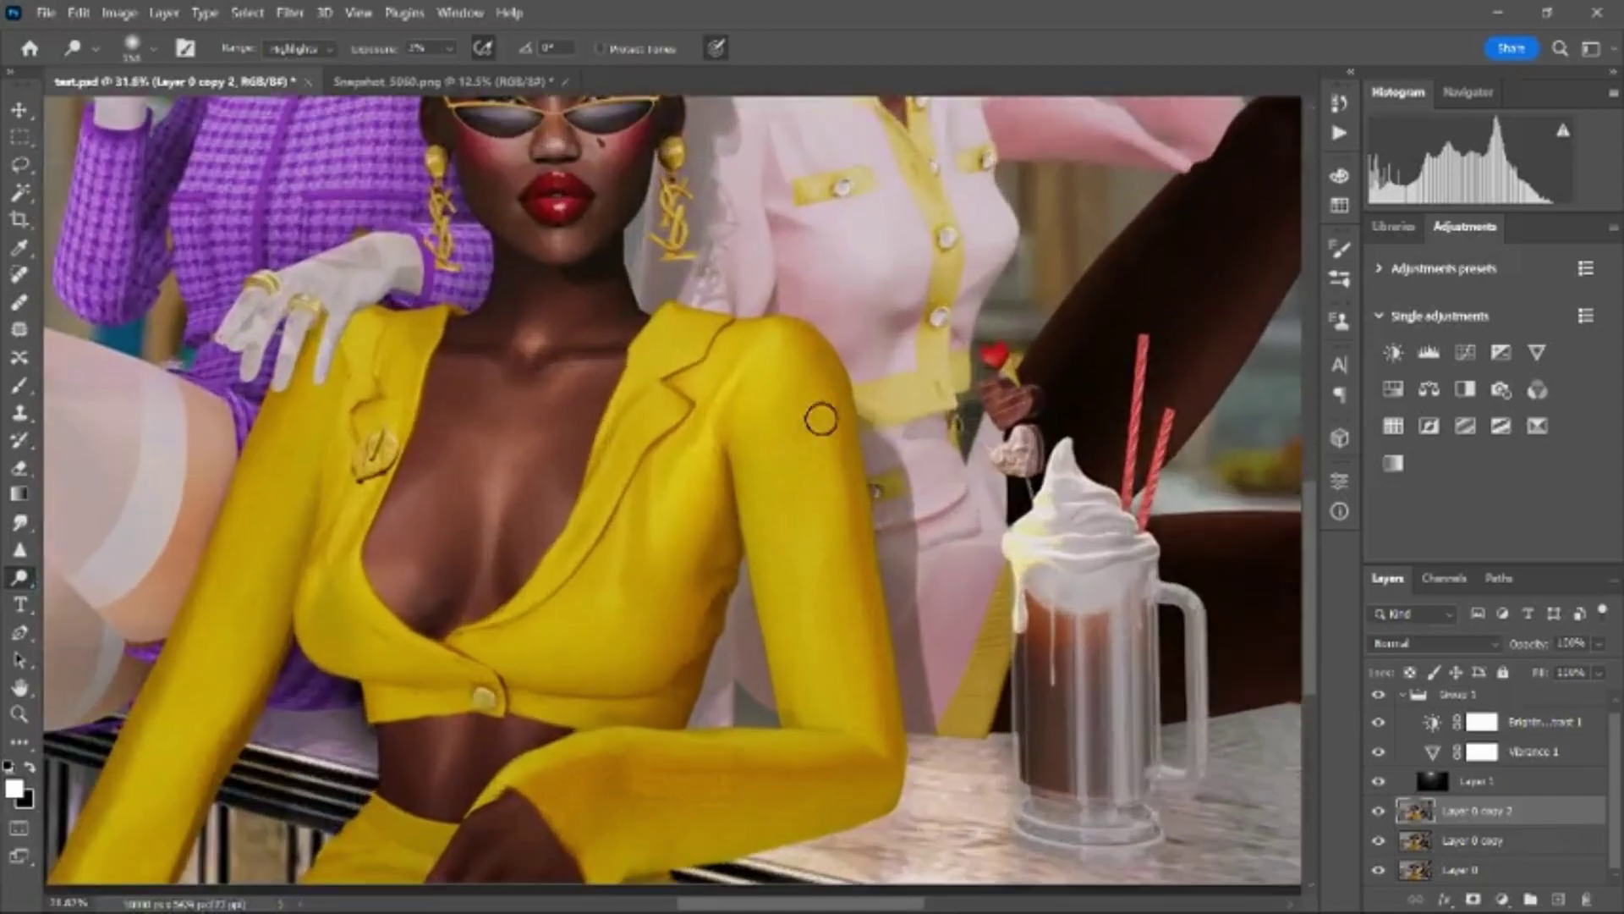
# Step: Enlarge the dodge brush to about 330 px and brighten the yellow jacket's shoulder and sleeve
pyautogui.rightClick(827, 390)
pyautogui.click(1051, 304)
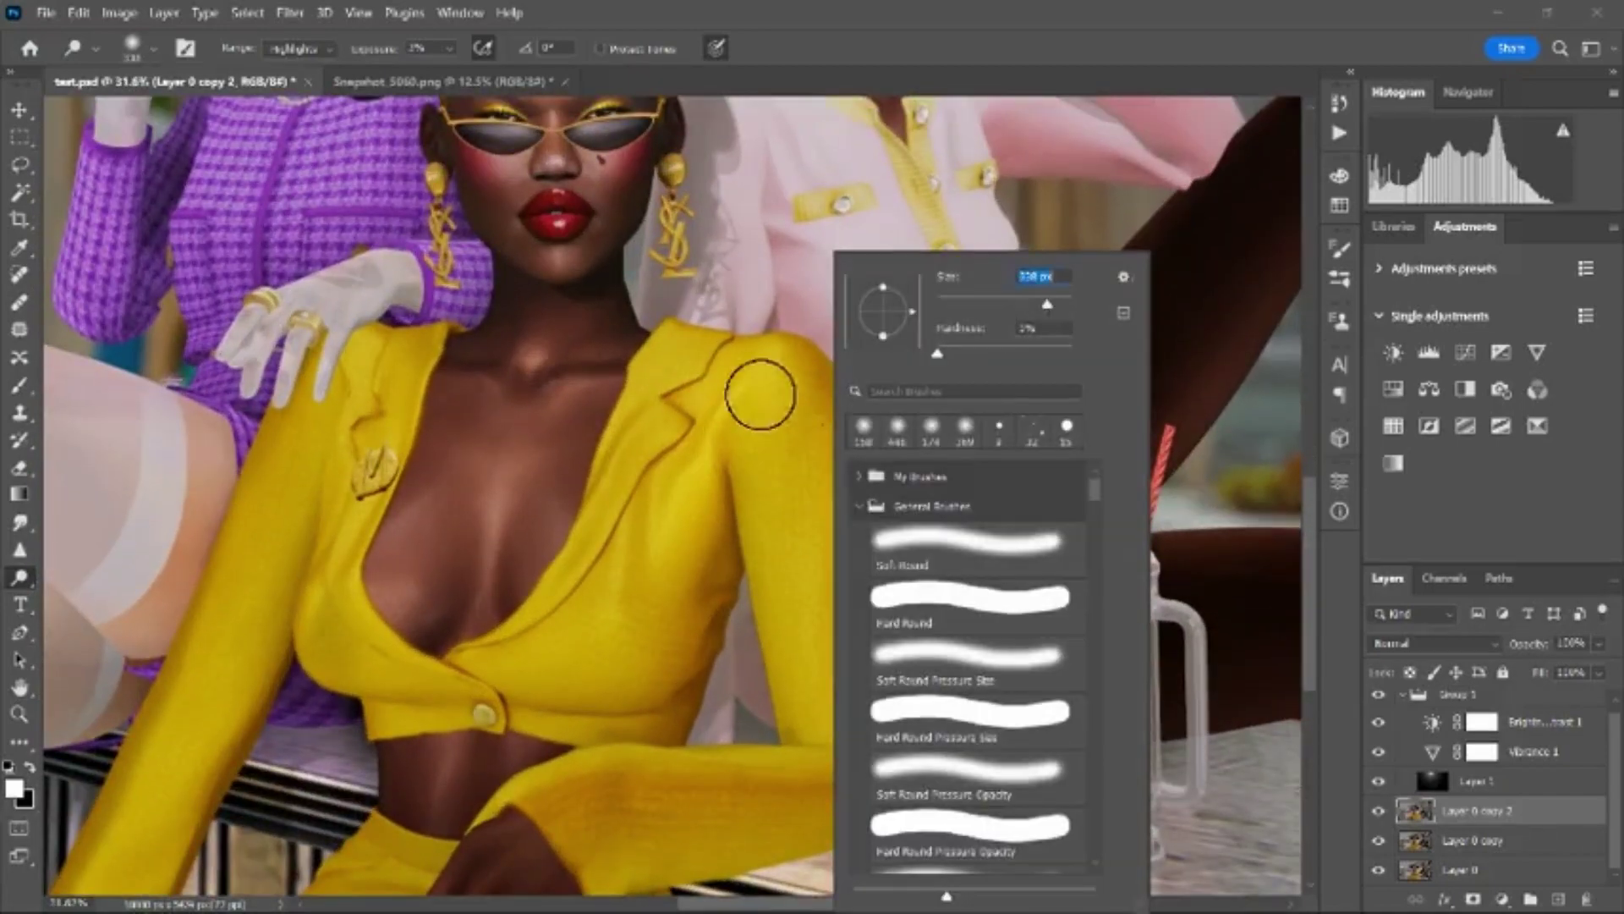
pyautogui.click(766, 381)
pyautogui.scroll(-2, 807, 618)
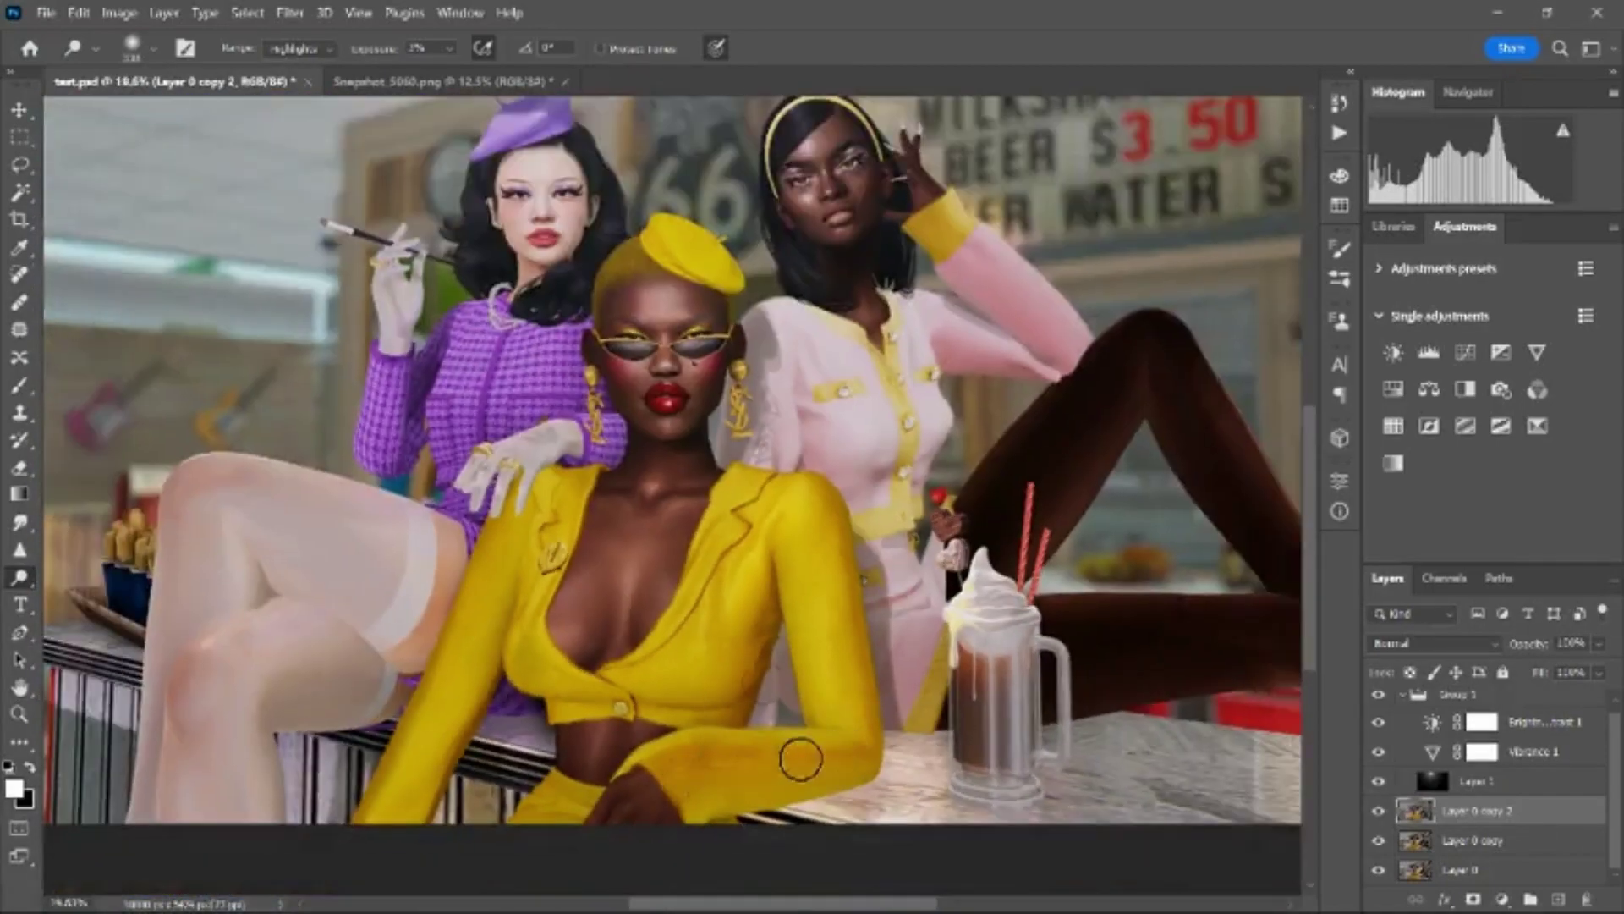
# Step: Dodge the highlights on the pink jacket of the figure with the yellow headband
pyautogui.scroll(4, 823, 360)
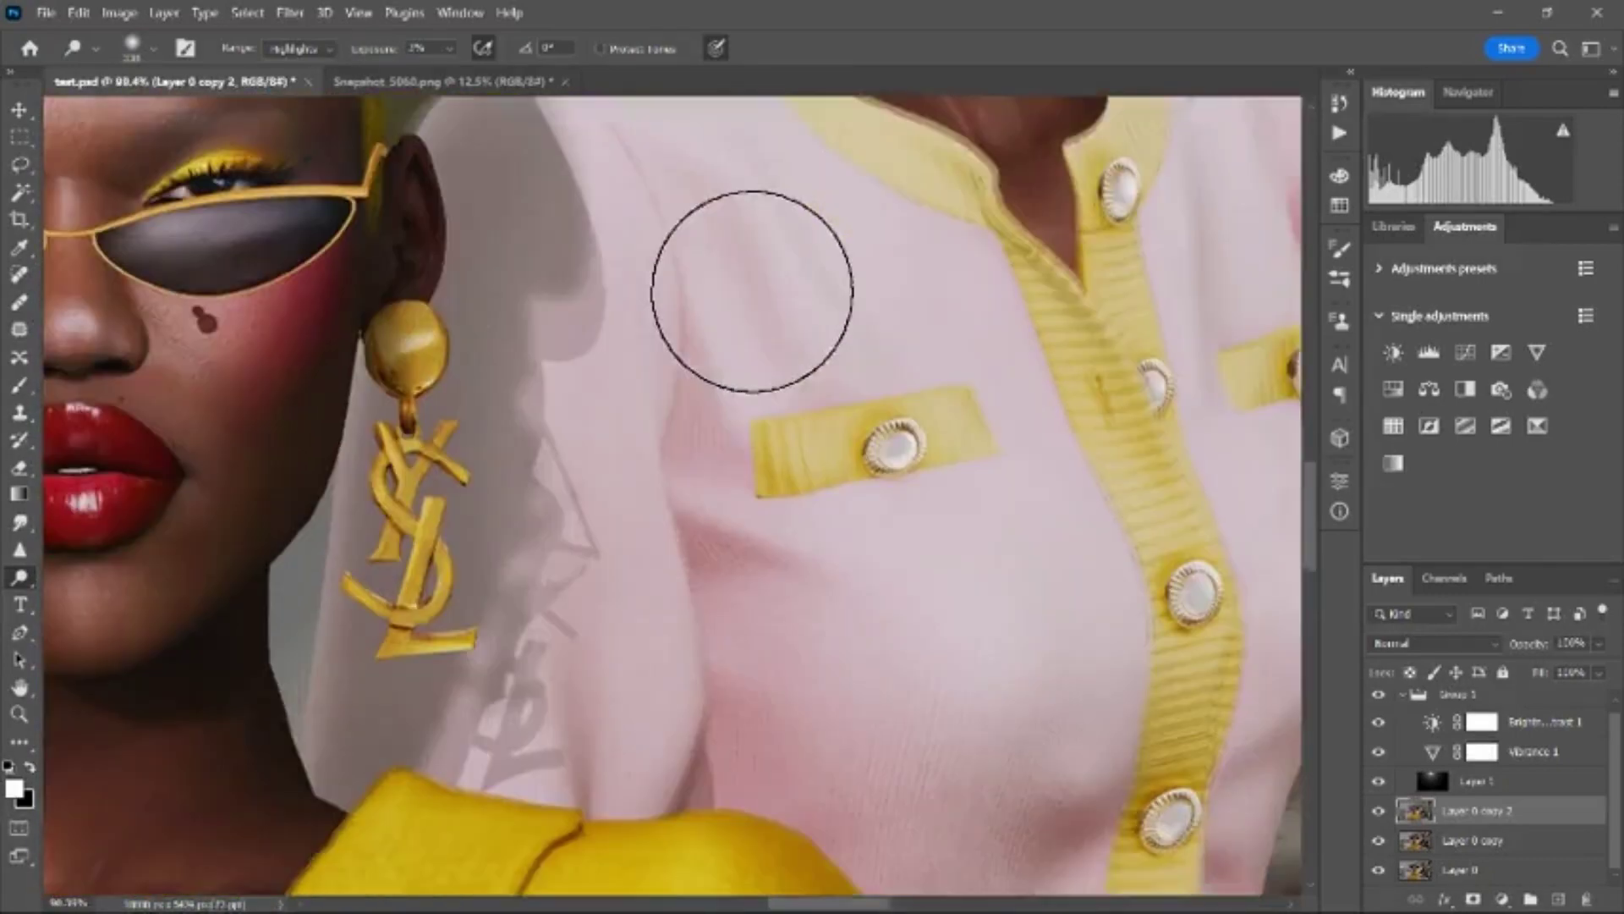
pyautogui.scroll(-2, 1015, 508)
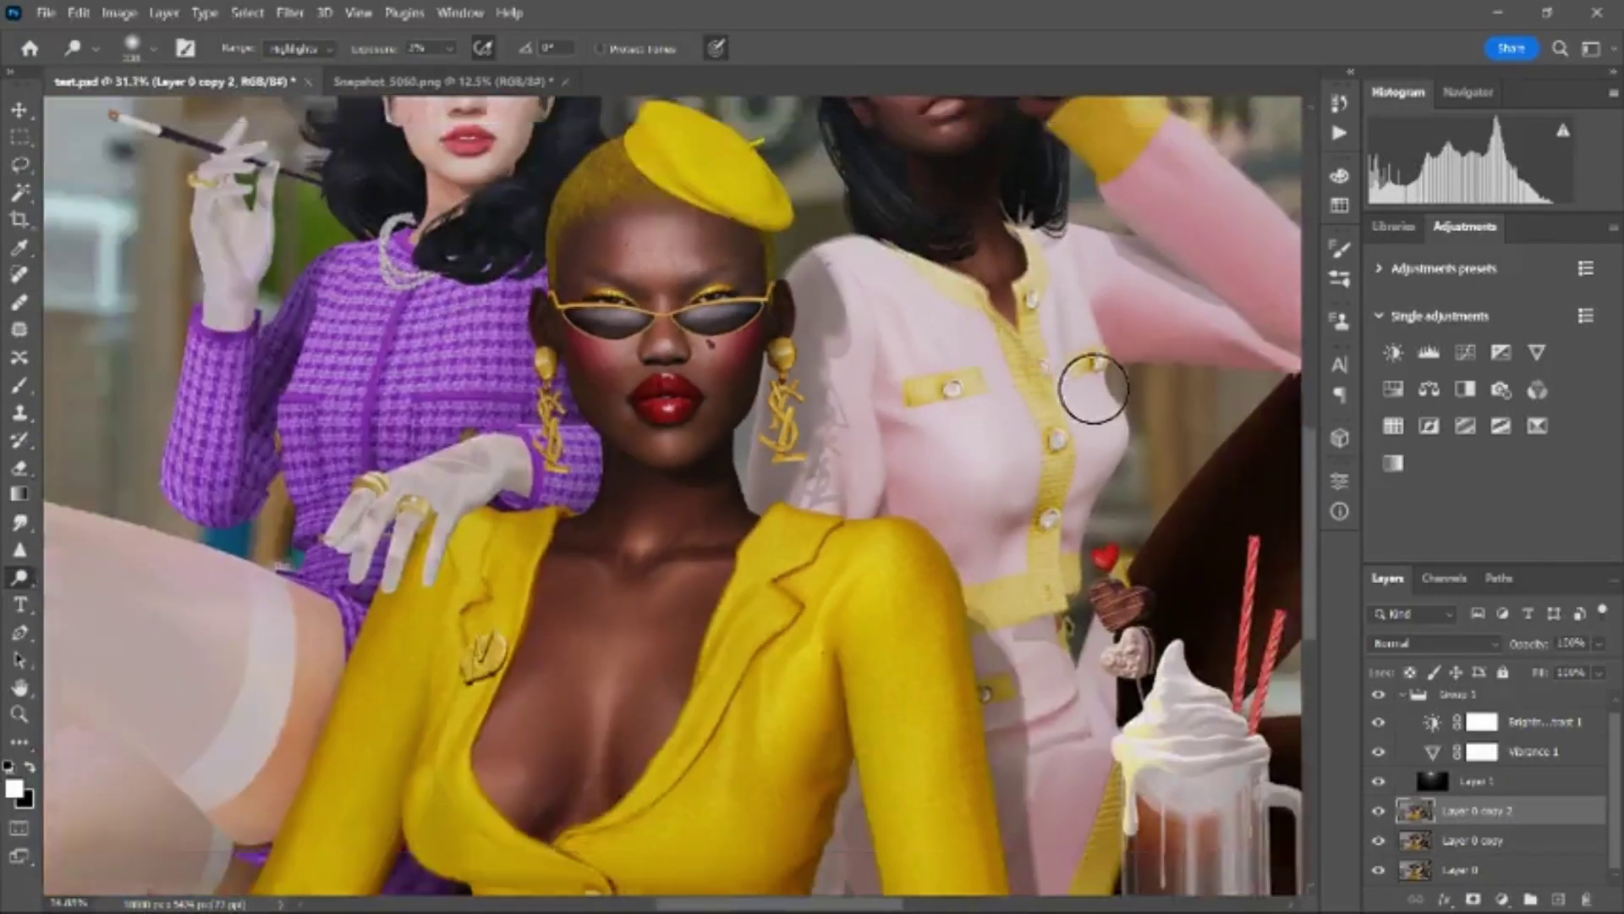
pyautogui.scroll(1, 1066, 321)
pyautogui.scroll(-3, 1066, 567)
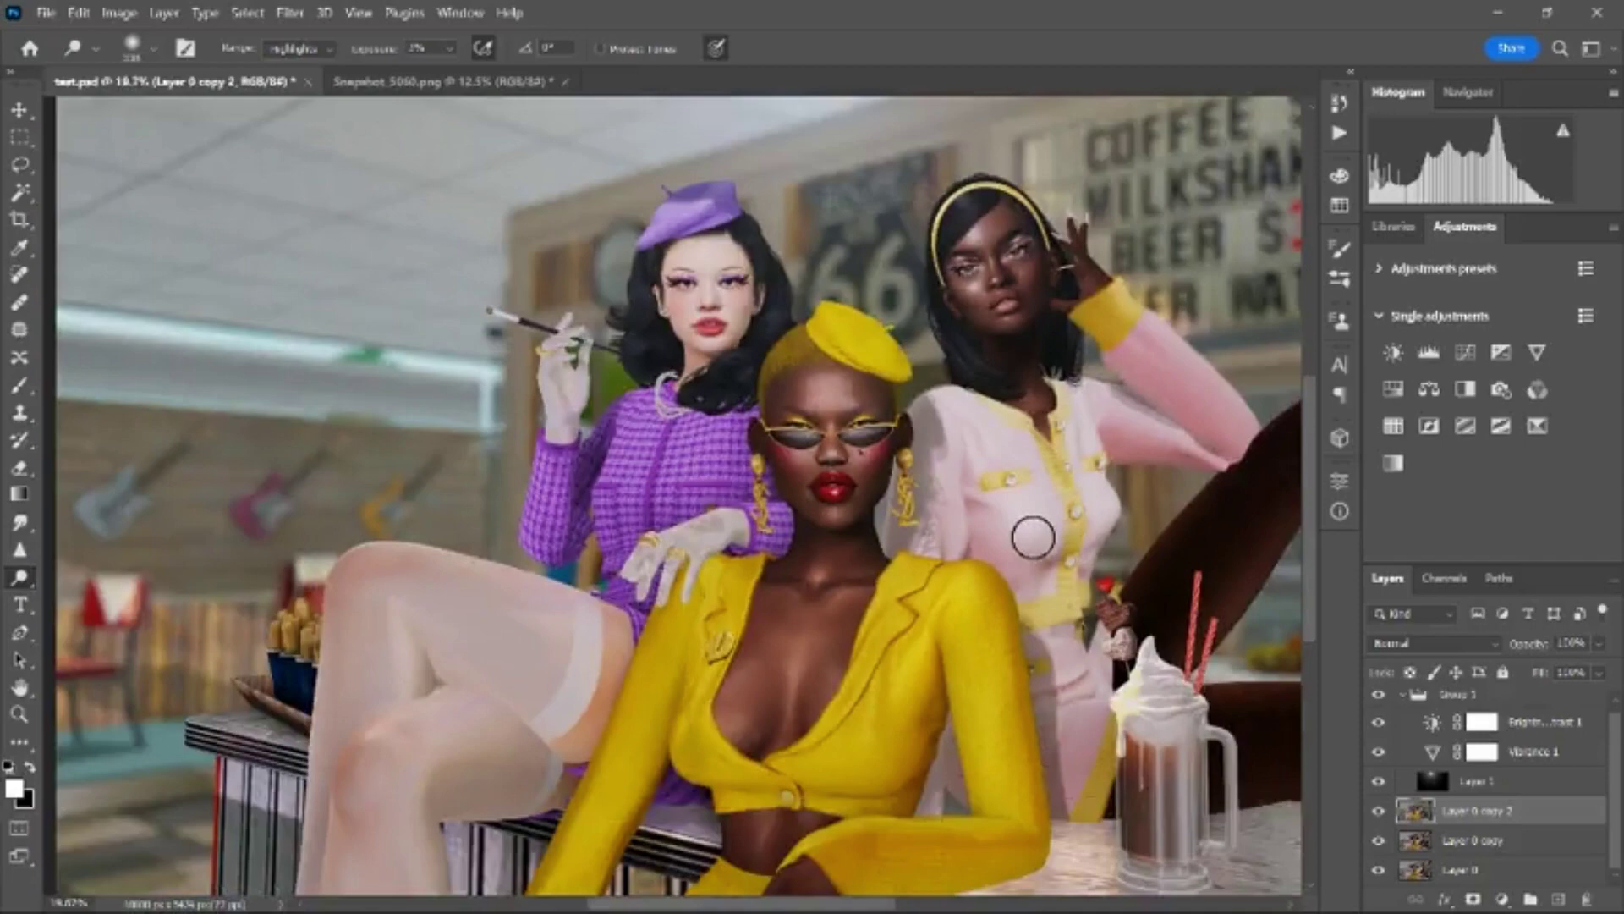
pyautogui.scroll(-1, 961, 497)
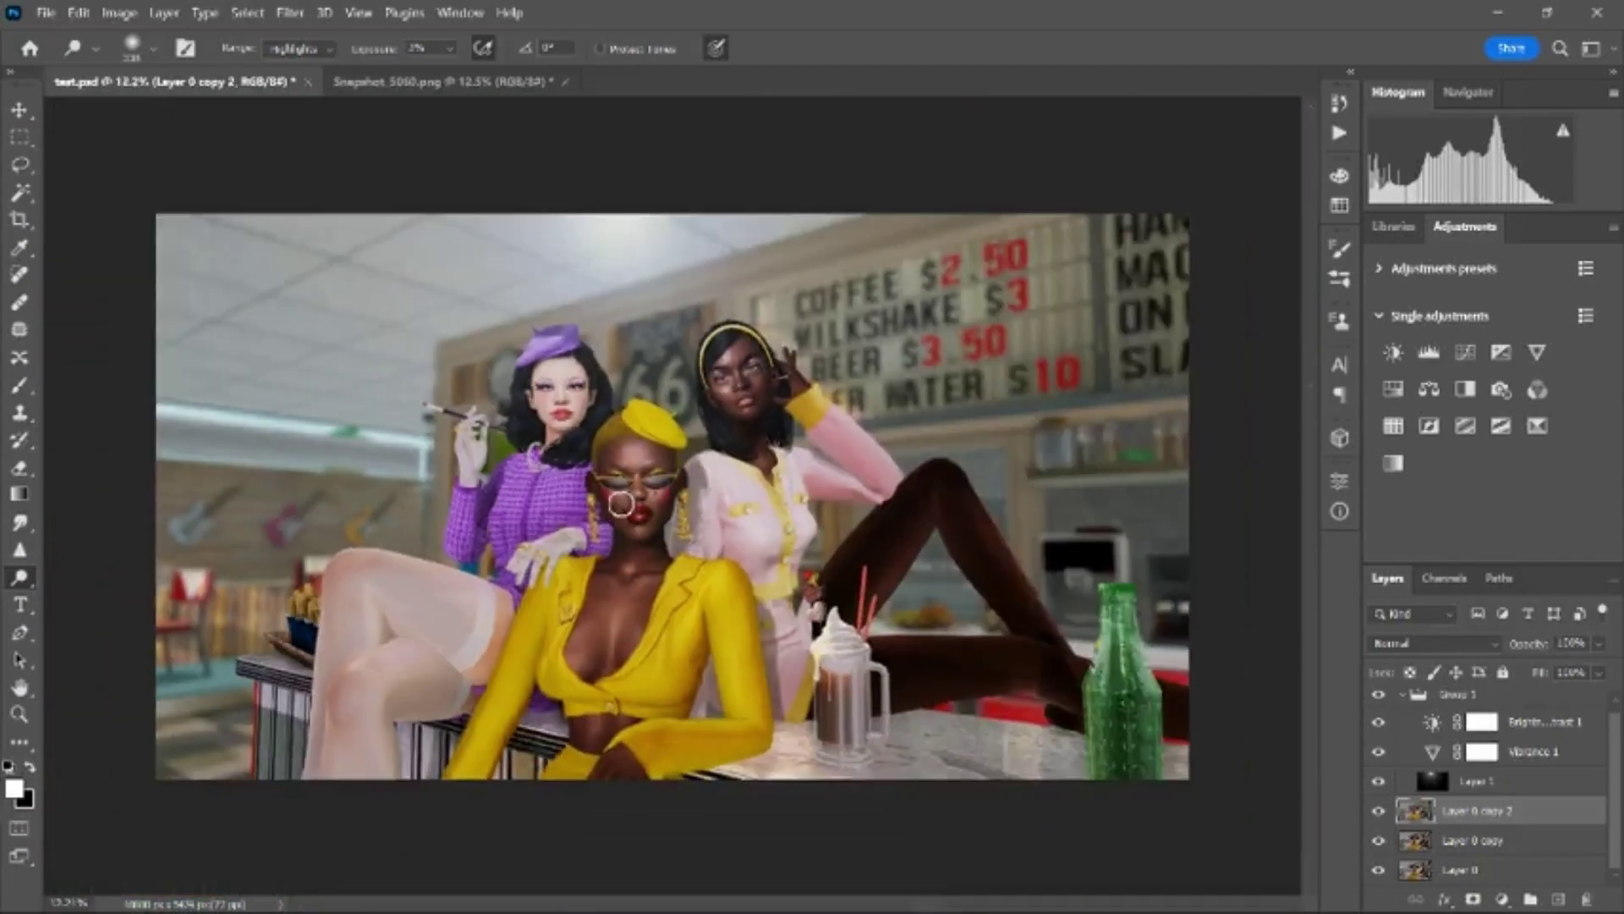
# Step: Dodge the highlights along the thighs and knees of the figure in white stockings
pyautogui.scroll(1, 156, 653)
pyautogui.scroll(1, 422, 674)
pyautogui.scroll(2, 422, 674)
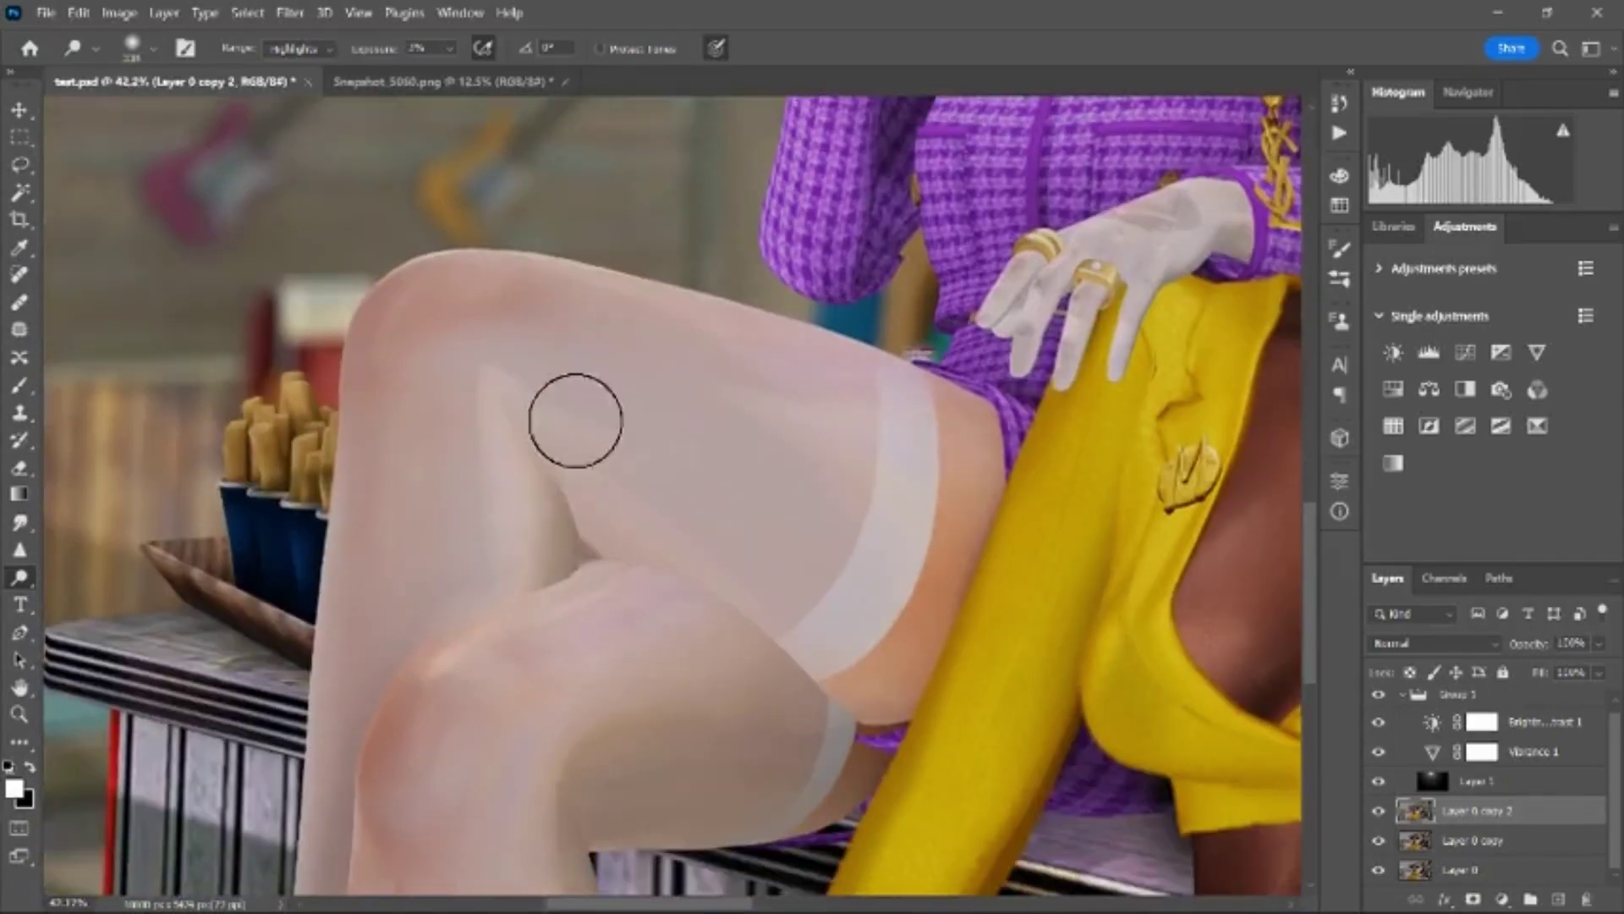
pyautogui.scroll(-2, 1048, 449)
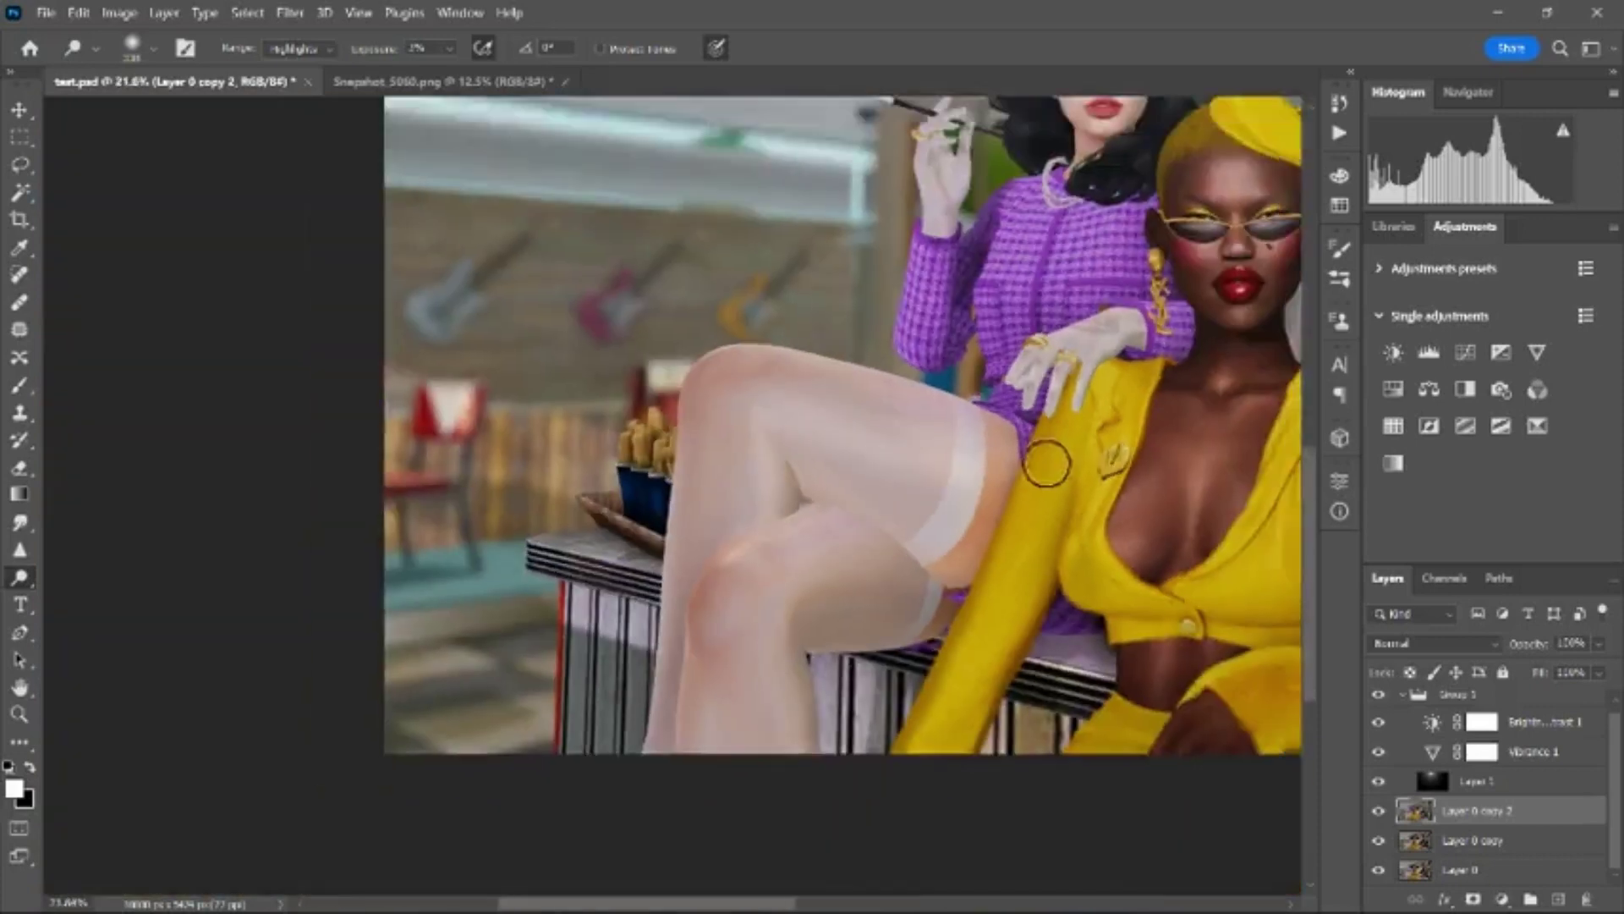
pyautogui.scroll(2, 790, 377)
pyautogui.scroll(-1, 682, 344)
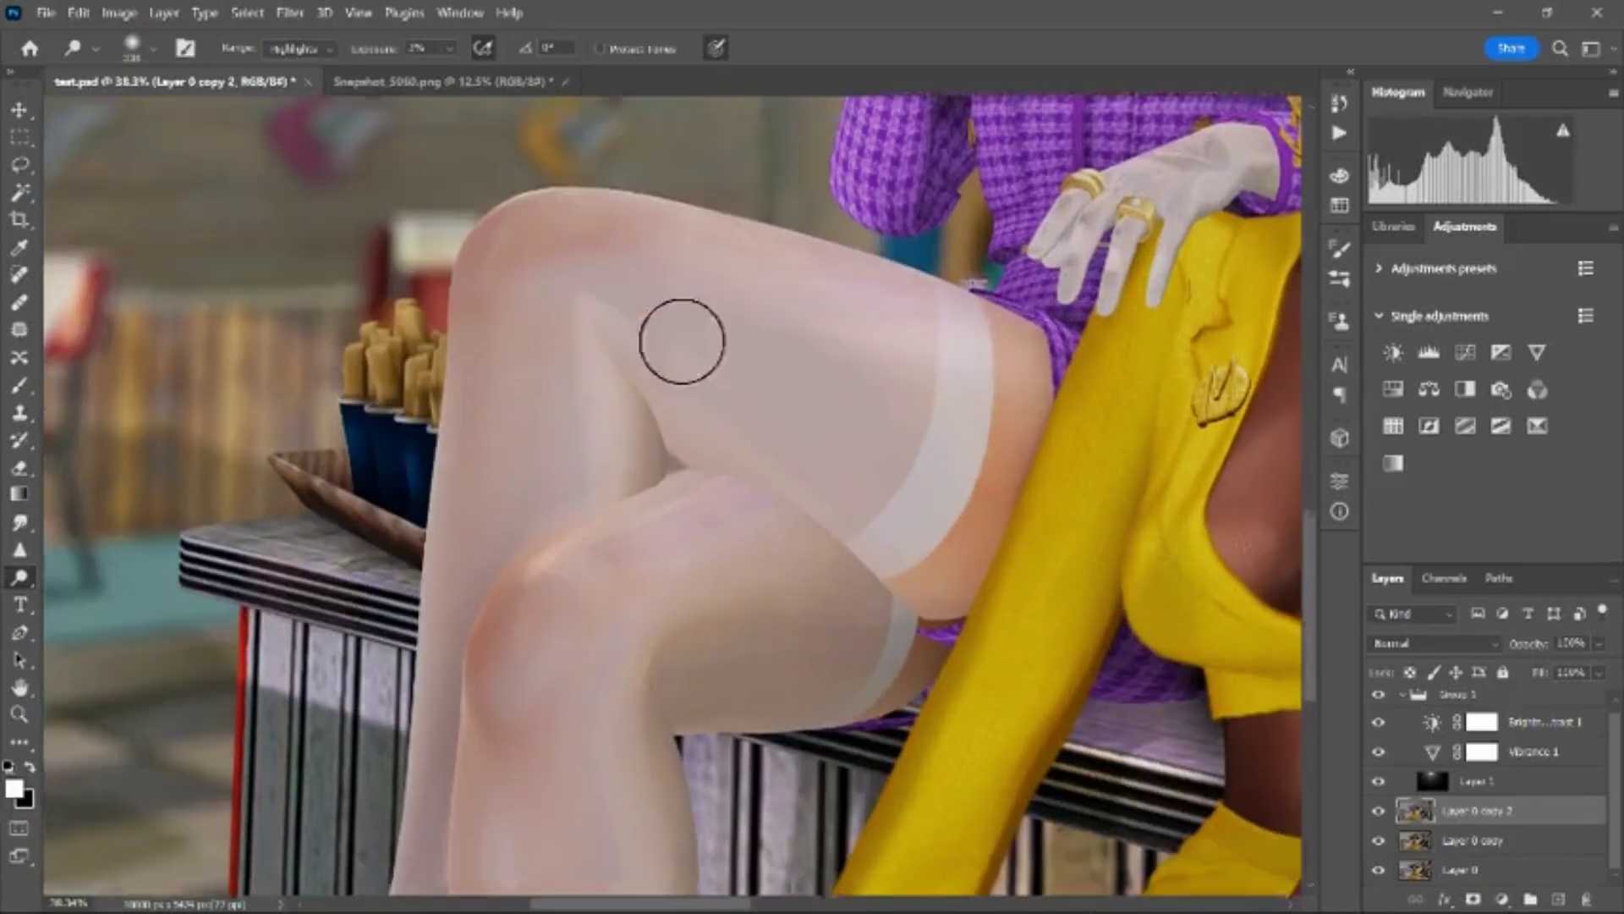
pyautogui.scroll(-3, 662, 602)
pyautogui.moveTo(598, 442); pyautogui.dragTo(603, 675)
pyautogui.moveTo(675, 408)
pyautogui.mouseDown()
pyautogui.moveTo(834, 383)
pyautogui.moveTo(693, 395)
pyautogui.mouseUp()
pyautogui.scroll(-3, 837, 369)
pyautogui.scroll(4, 824, 276)
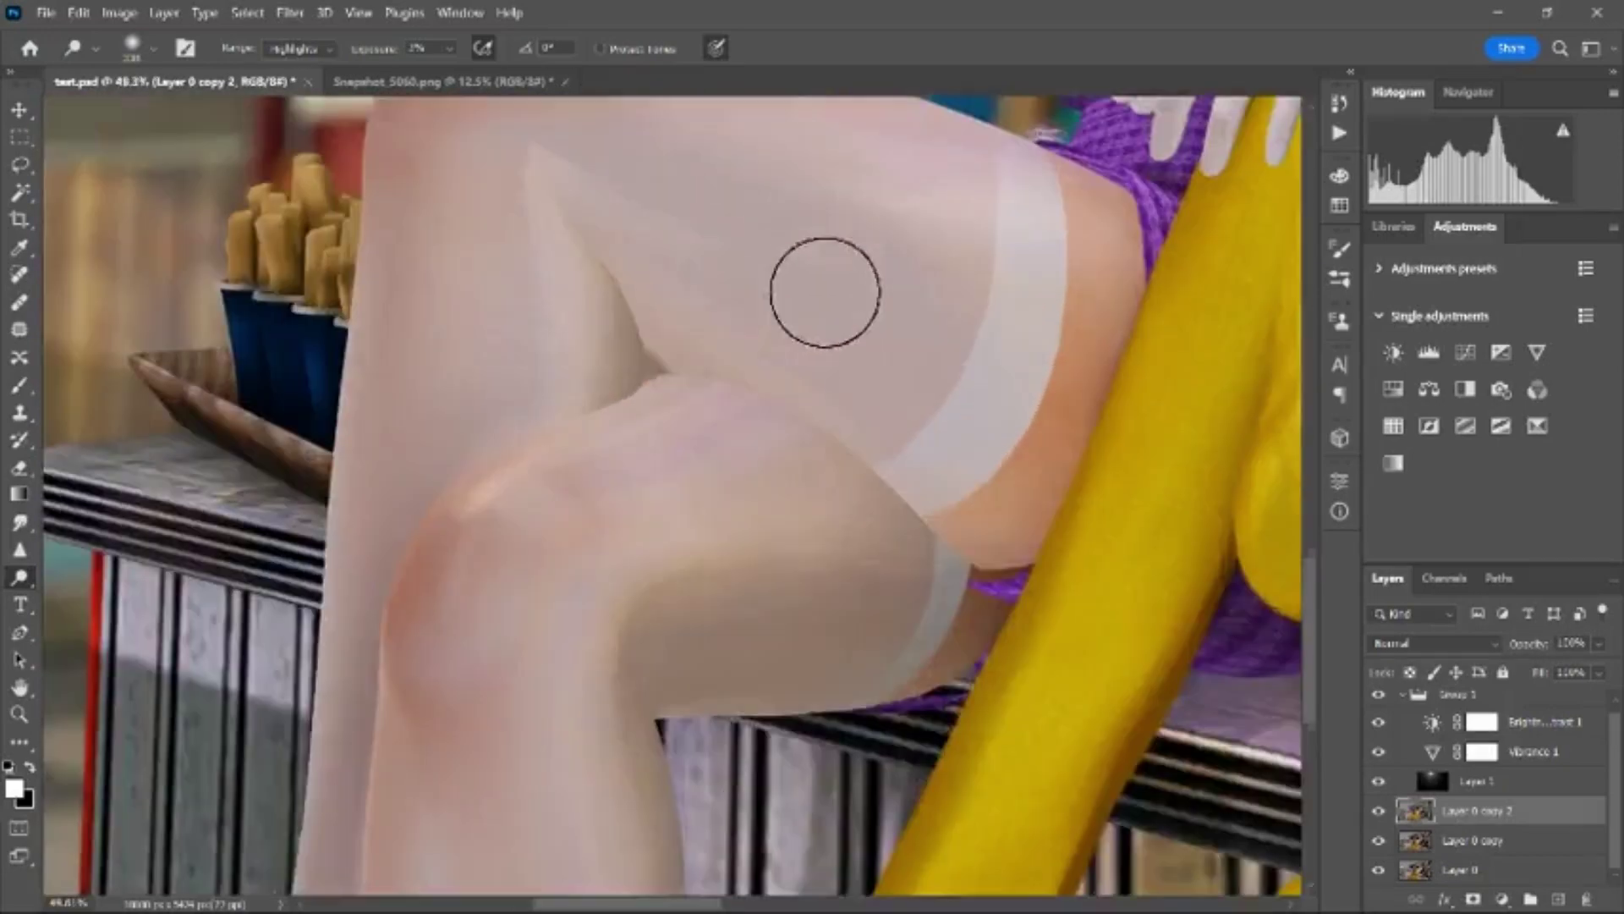
# Step: Shrink the soft dodge brush and brighten the facial highlights of the figure in the purple beret
pyautogui.scroll(-3, 1074, 337)
pyautogui.scroll(4, 1070, 355)
pyautogui.scroll(1, 1067, 378)
pyautogui.scroll(5, 1067, 378)
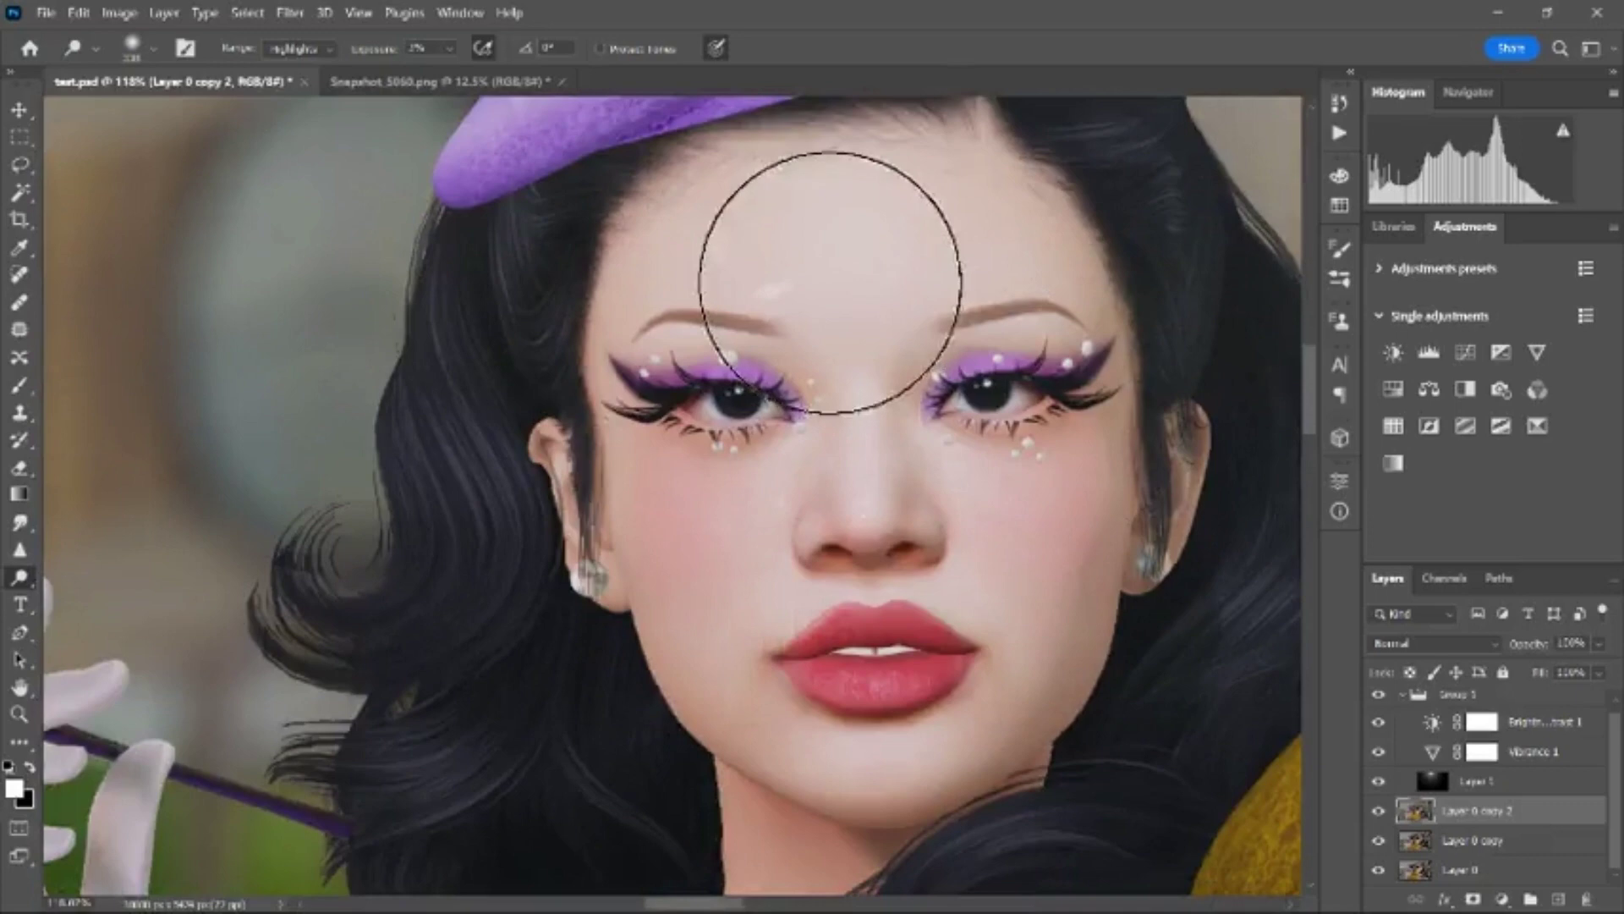
pyautogui.scroll(-2, 985, 337)
pyautogui.scroll(2, 1011, 340)
pyautogui.rightClick(1039, 306)
pyautogui.click(1225, 301)
pyautogui.moveTo(677, 451); pyautogui.dragTo(715, 503)
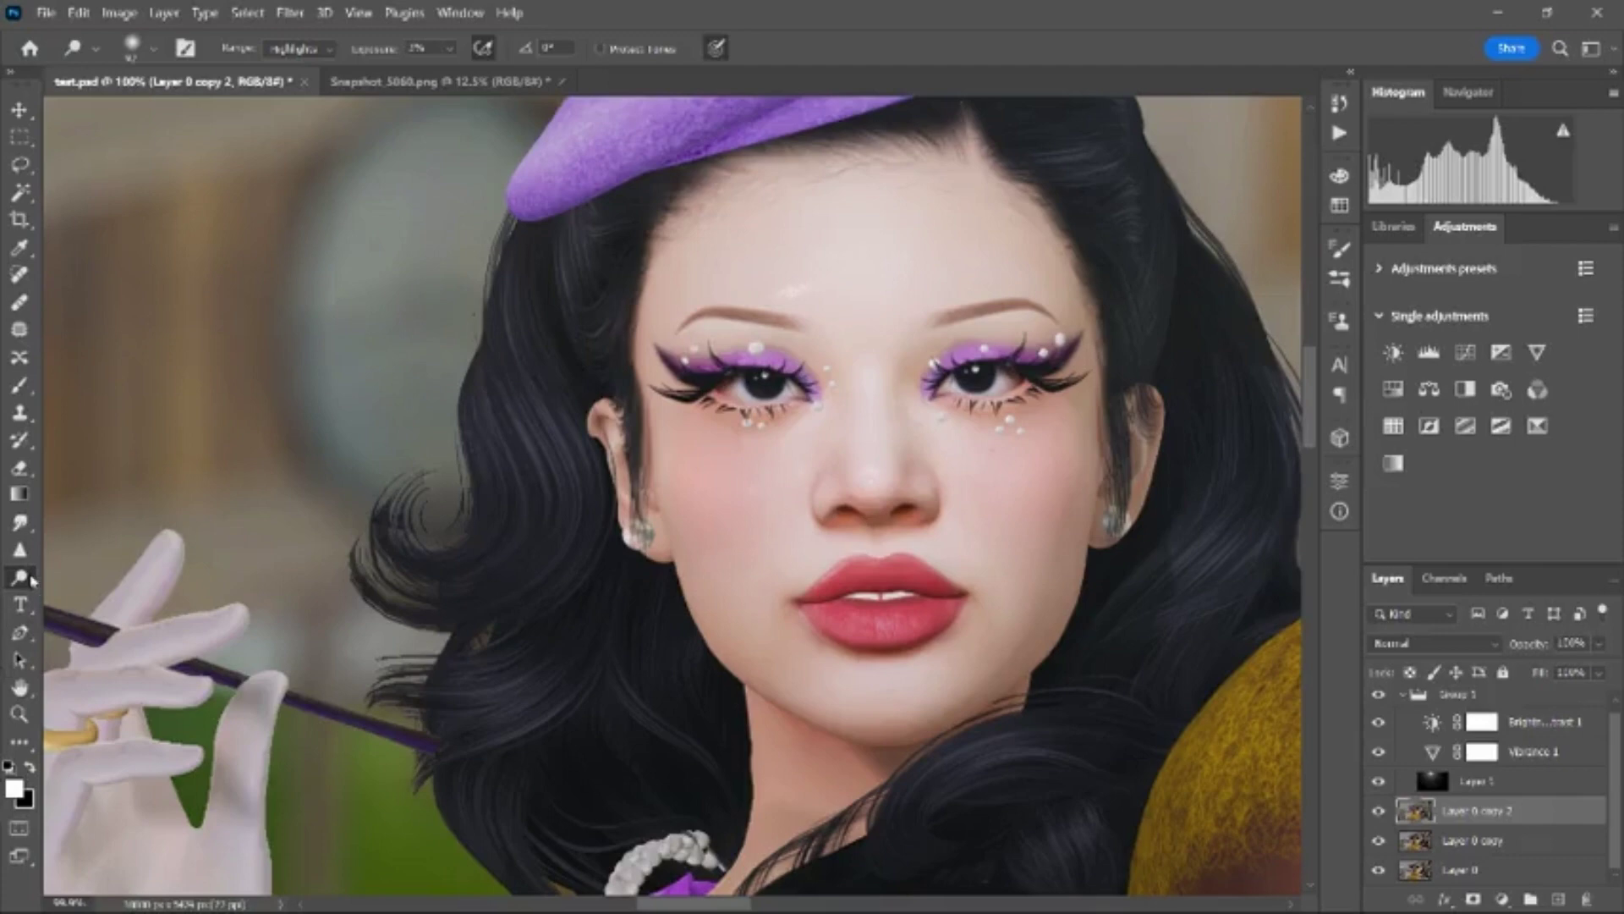
# Step: Choose The Fairy Dust Brush as the dodge tip and reduce its size for skin texture on the face
pyautogui.rightClick(906, 462)
pyautogui.scroll(-4, 1041, 592)
pyautogui.scroll(-10, 1054, 636)
pyautogui.scroll(-2, 1055, 636)
pyautogui.click(1048, 664)
pyautogui.moveTo(1123, 304); pyautogui.dragTo(1047, 304)
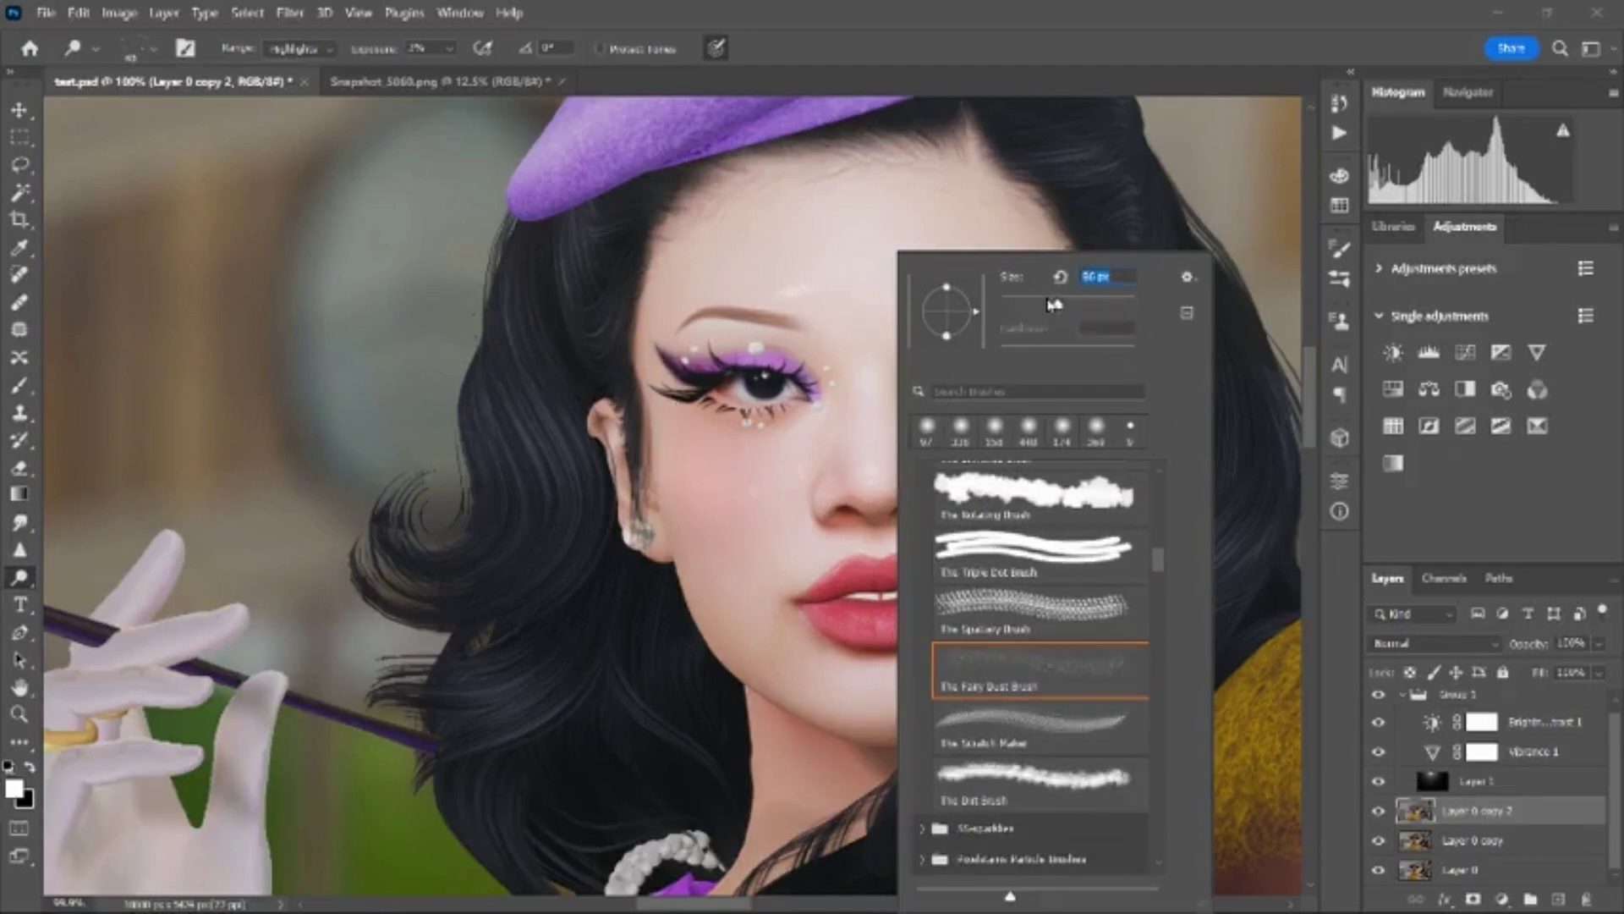
pyautogui.click(1008, 6)
pyautogui.scroll(6, 728, 439)
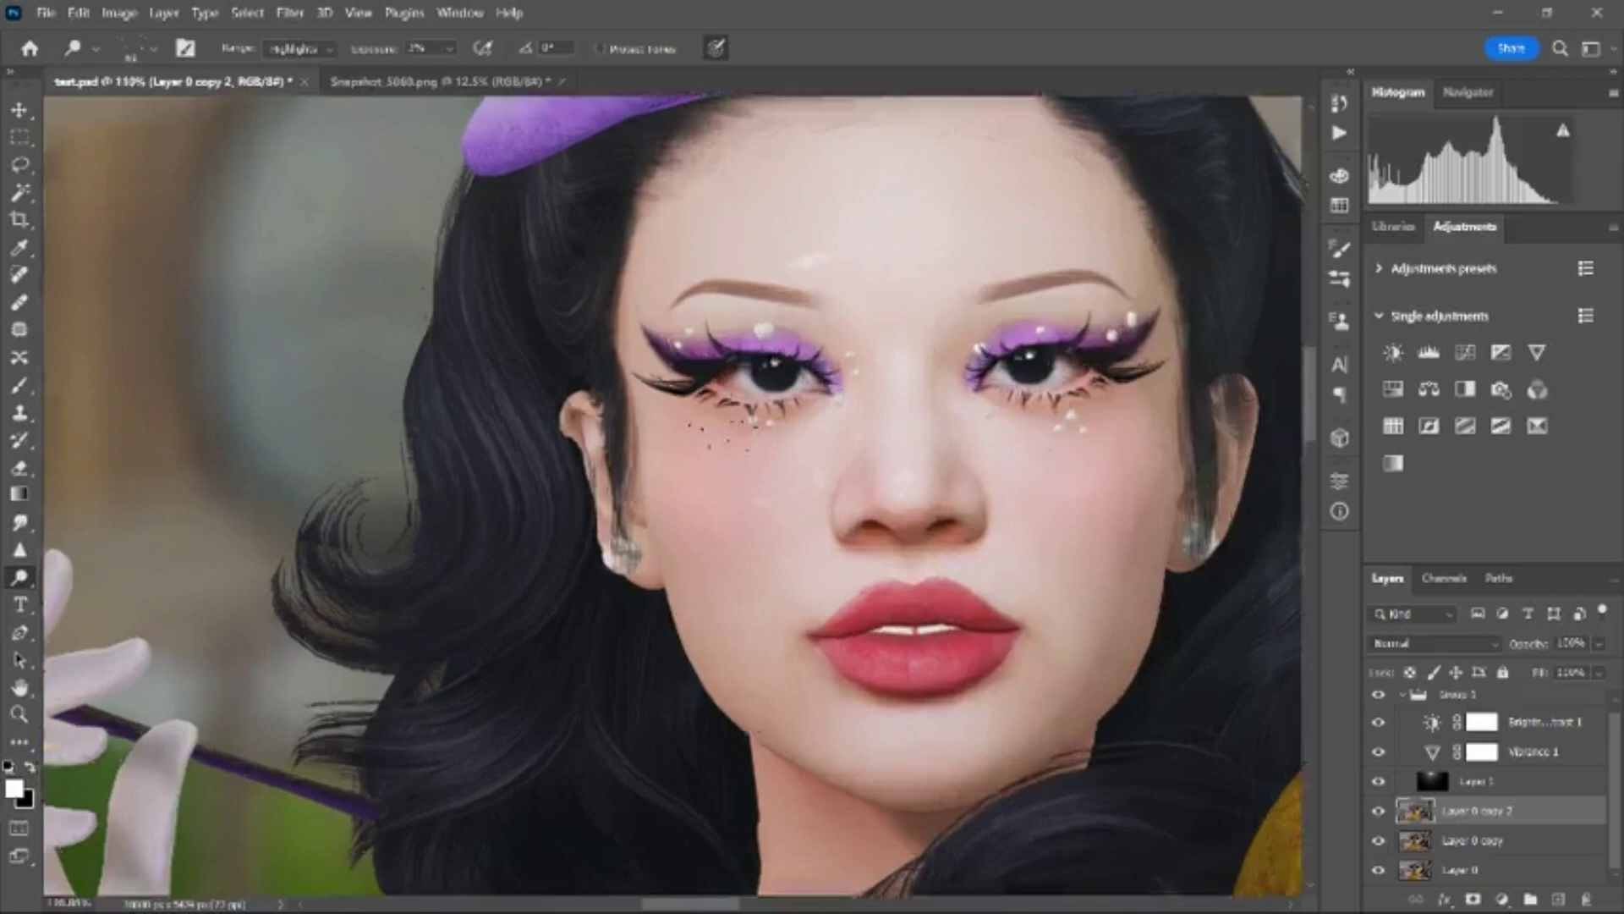
# Step: Shrink the fairy dust tip, raise the exposure to about 70%, and dodge a shimmering highlight onto the cheek below the eye
pyautogui.rightClick(767, 479)
pyautogui.scroll(-2, 902, 630)
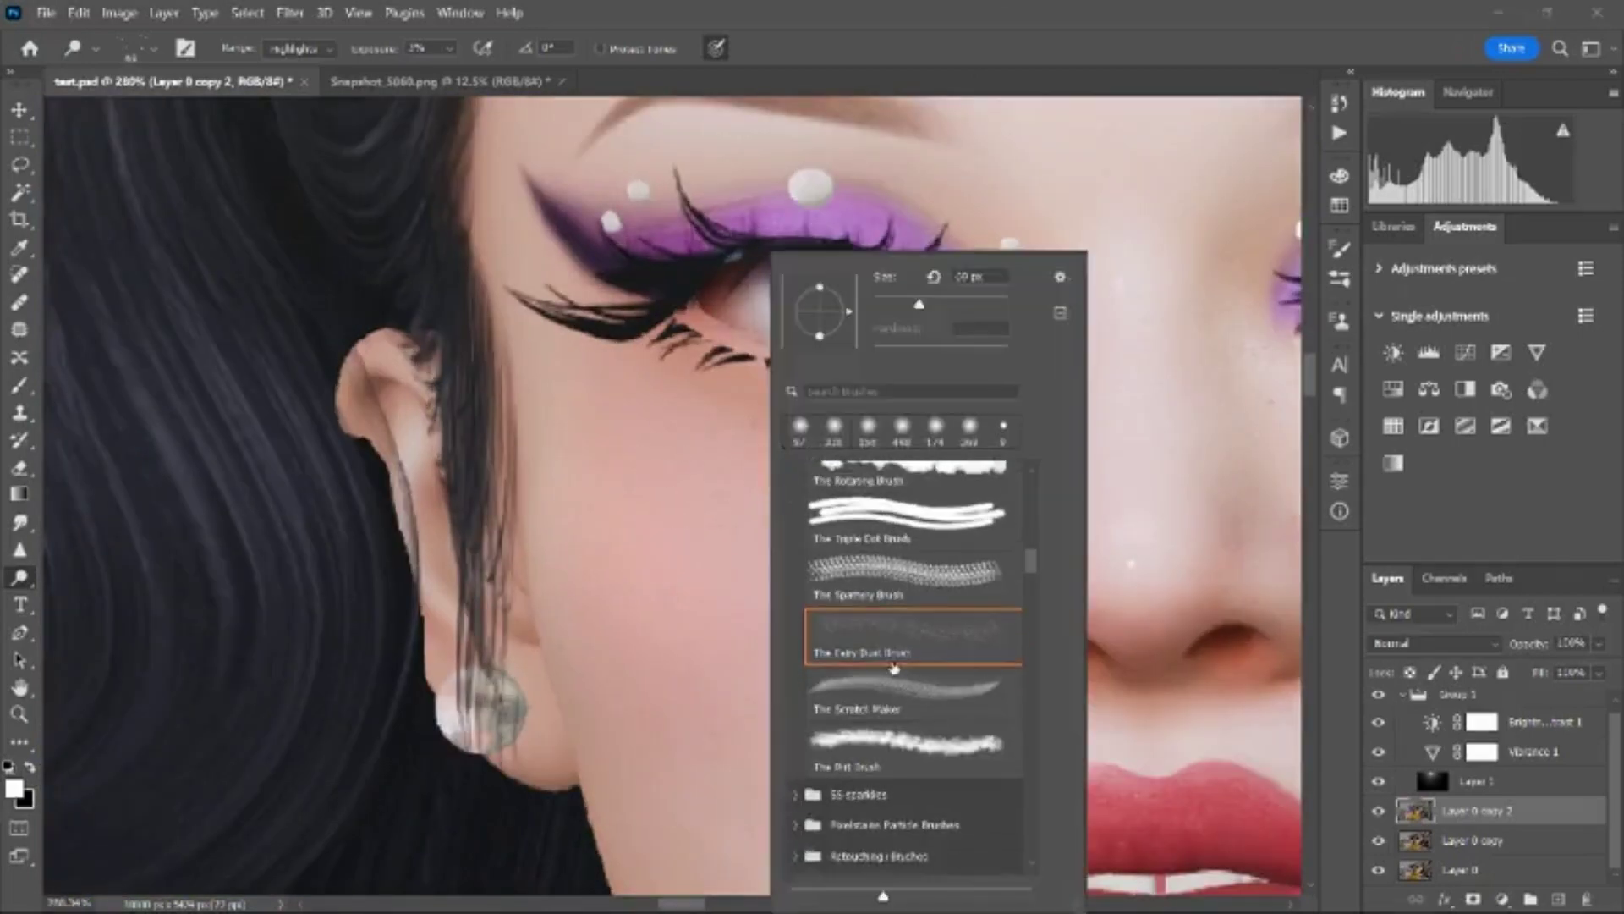
pyautogui.click(907, 303)
pyautogui.click(451, 50)
pyautogui.moveTo(457, 76); pyautogui.dragTo(524, 77)
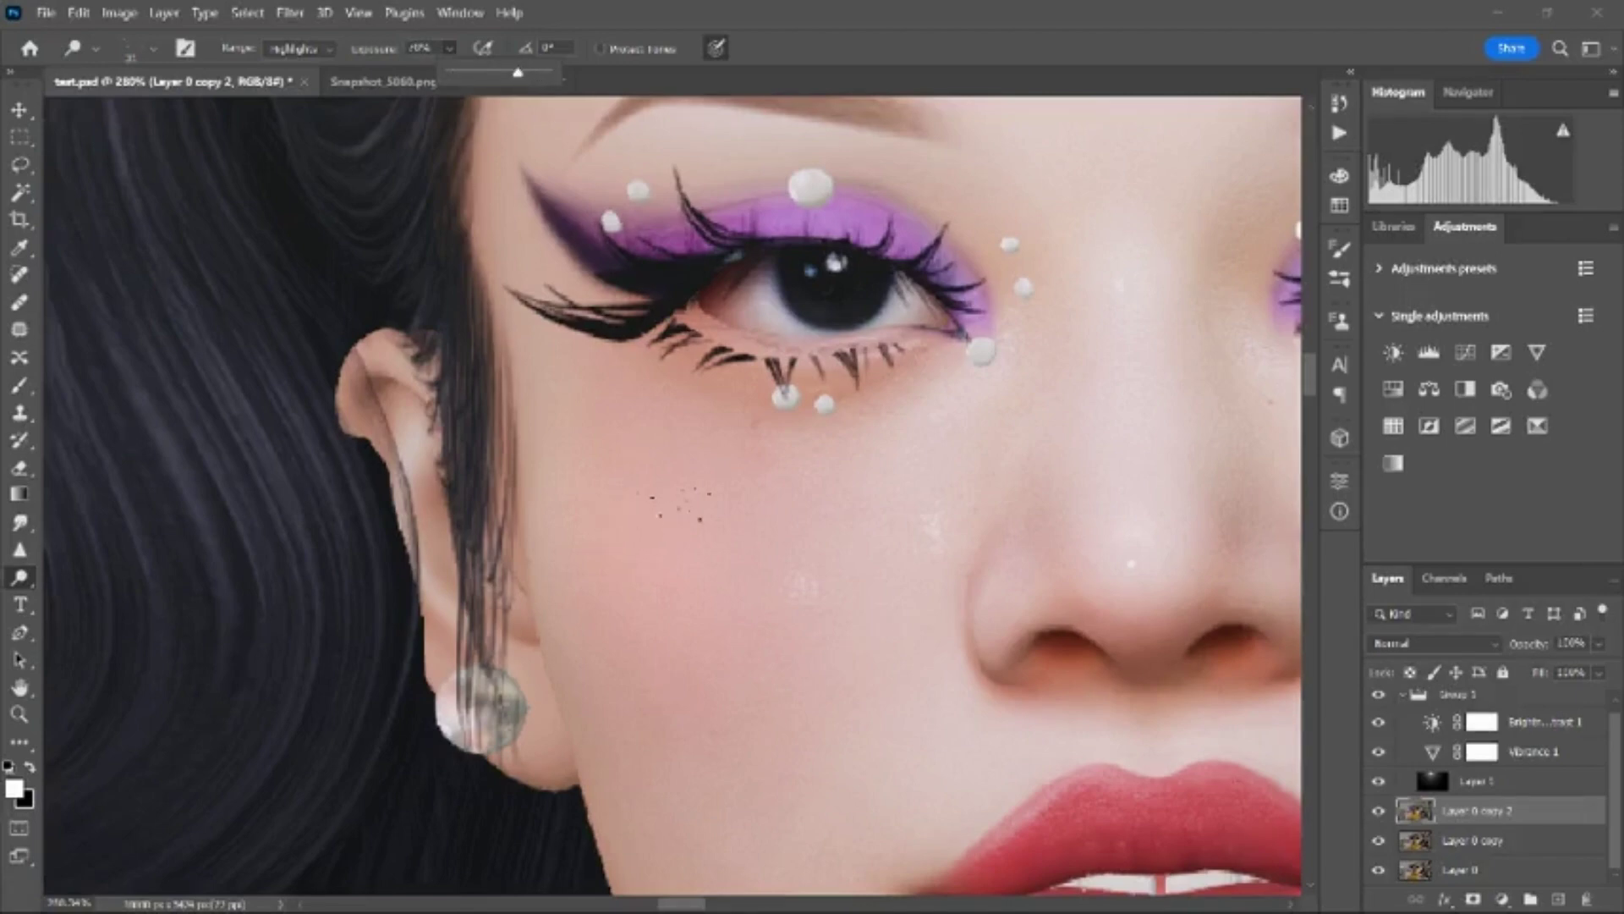
pyautogui.click(676, 510)
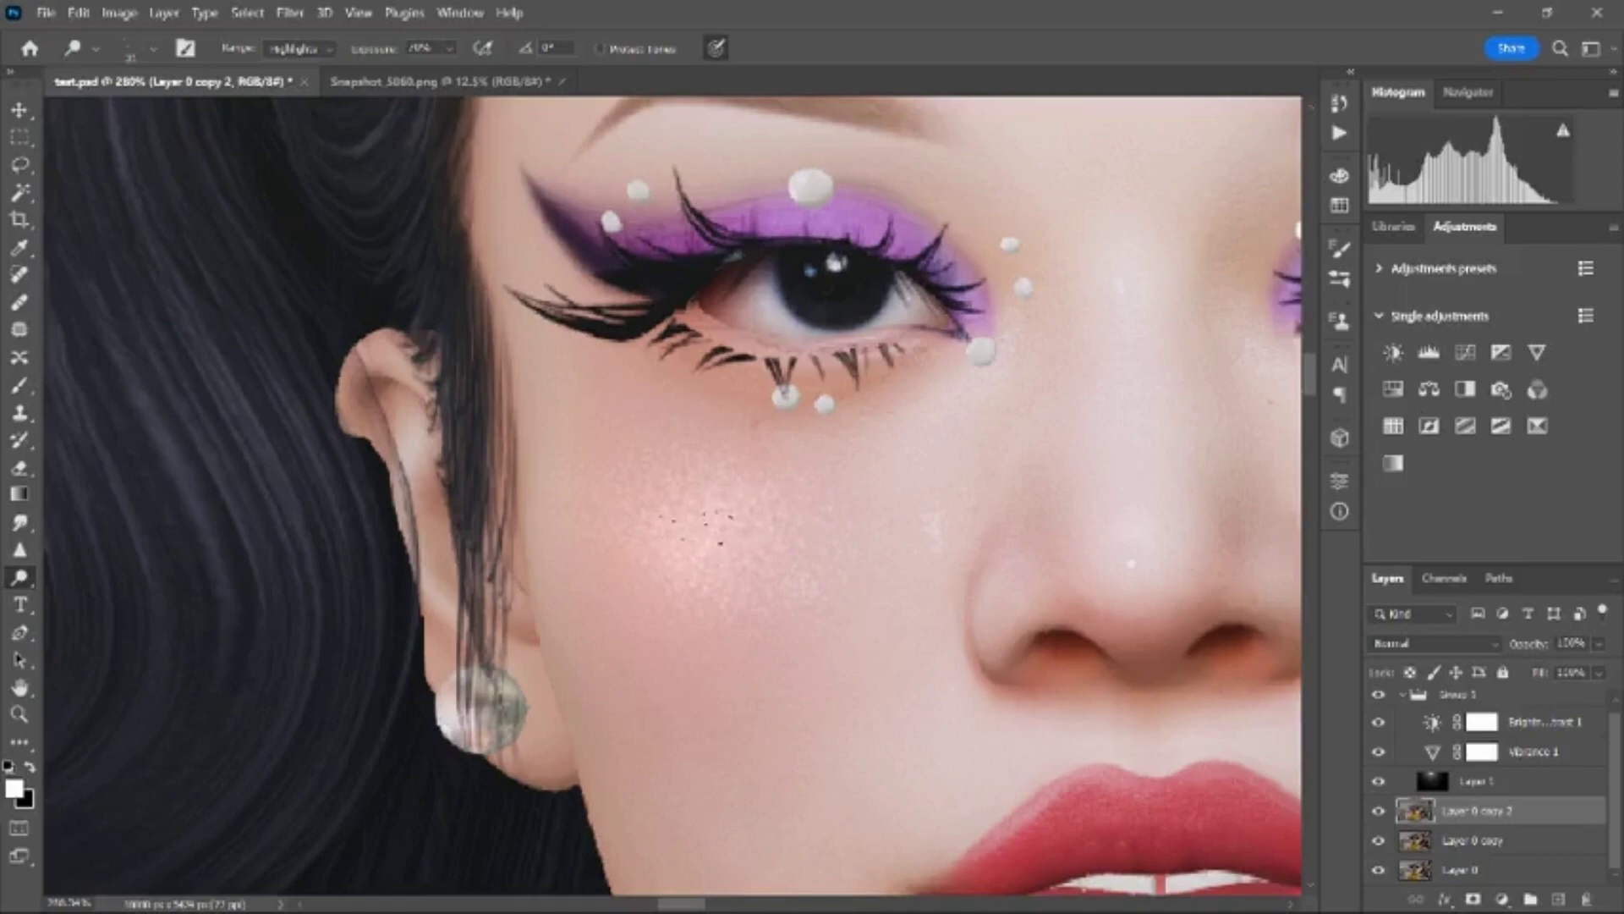
# Step: Add a new empty layer directly above Layer 0 copy 2 for work on the stockinged leg
pyautogui.scroll(-10, 968, 466)
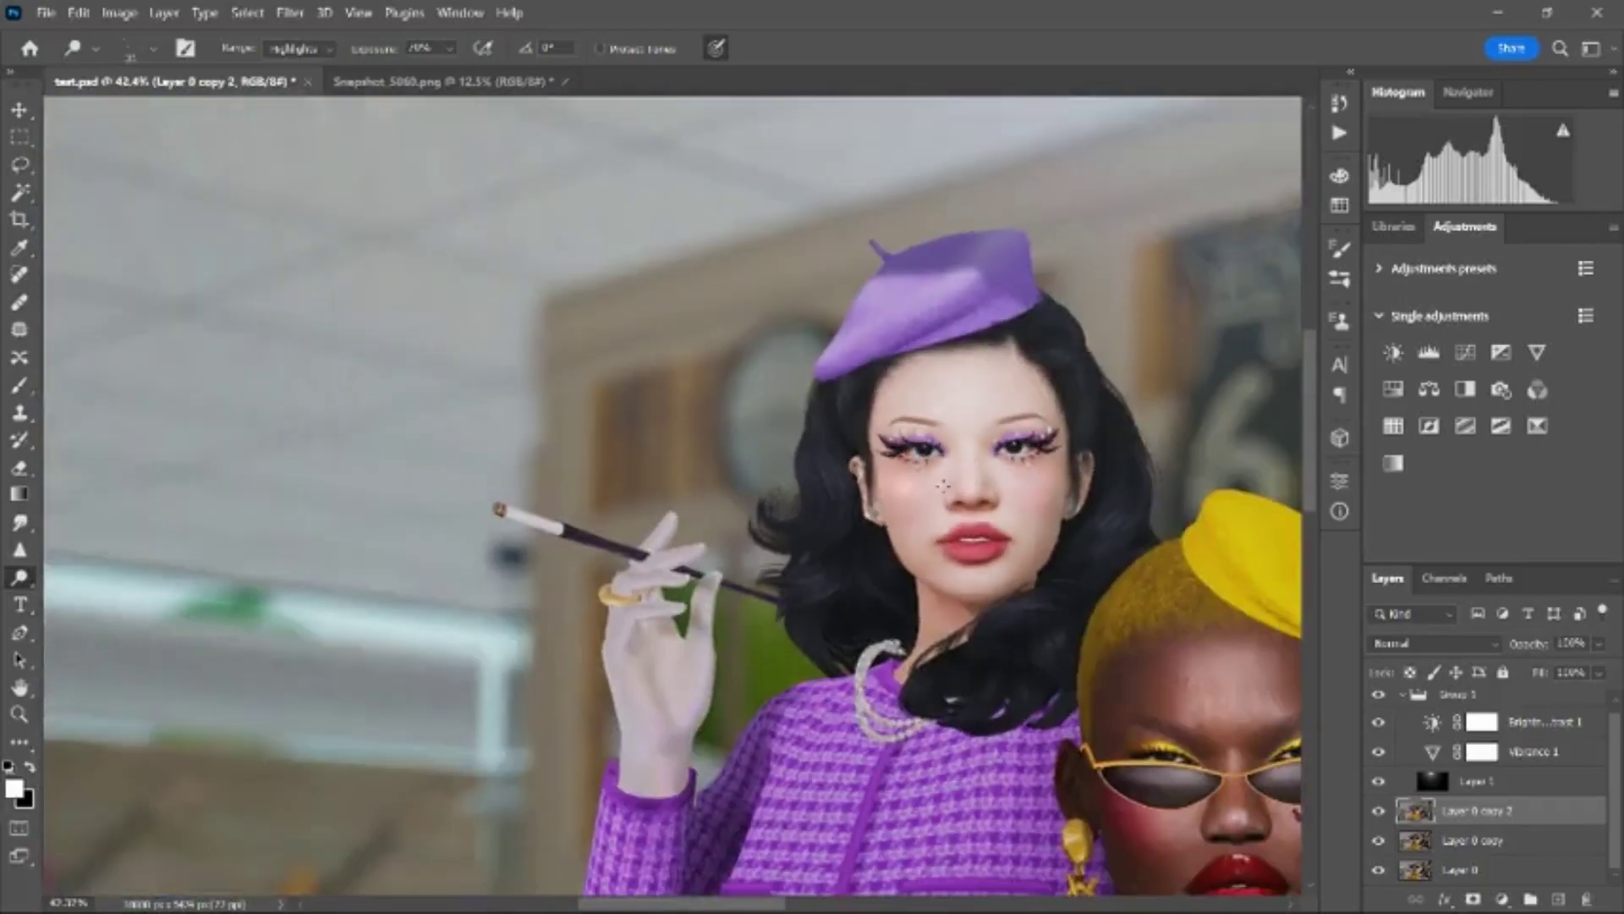
pyautogui.scroll(-4, 968, 466)
pyautogui.scroll(6, 968, 466)
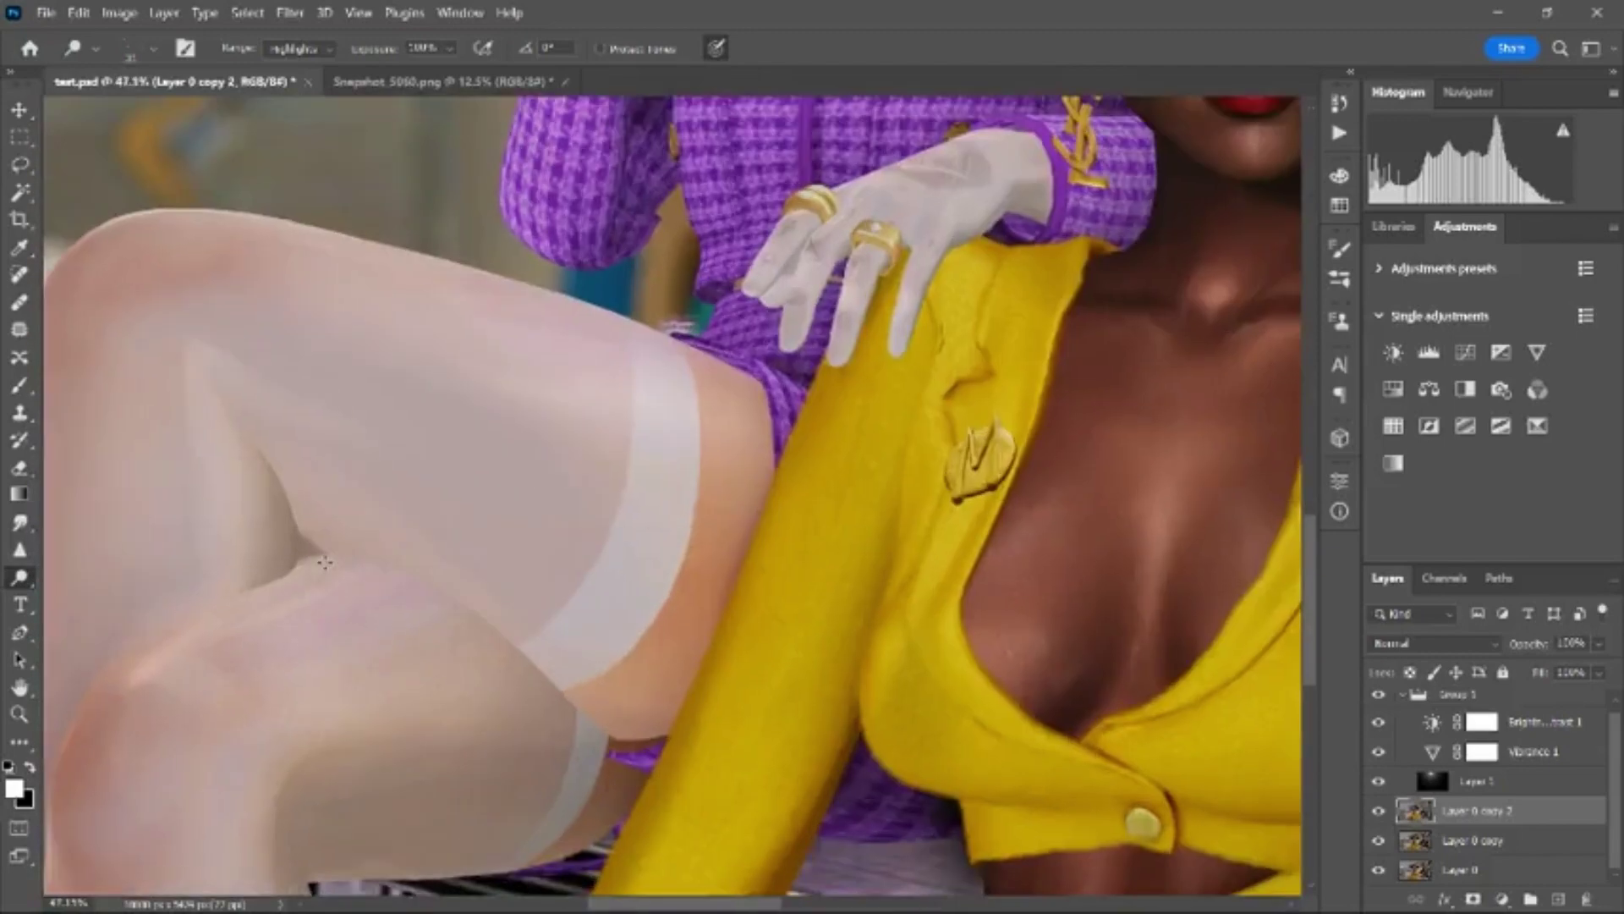
pyautogui.scroll(2, 677, 500)
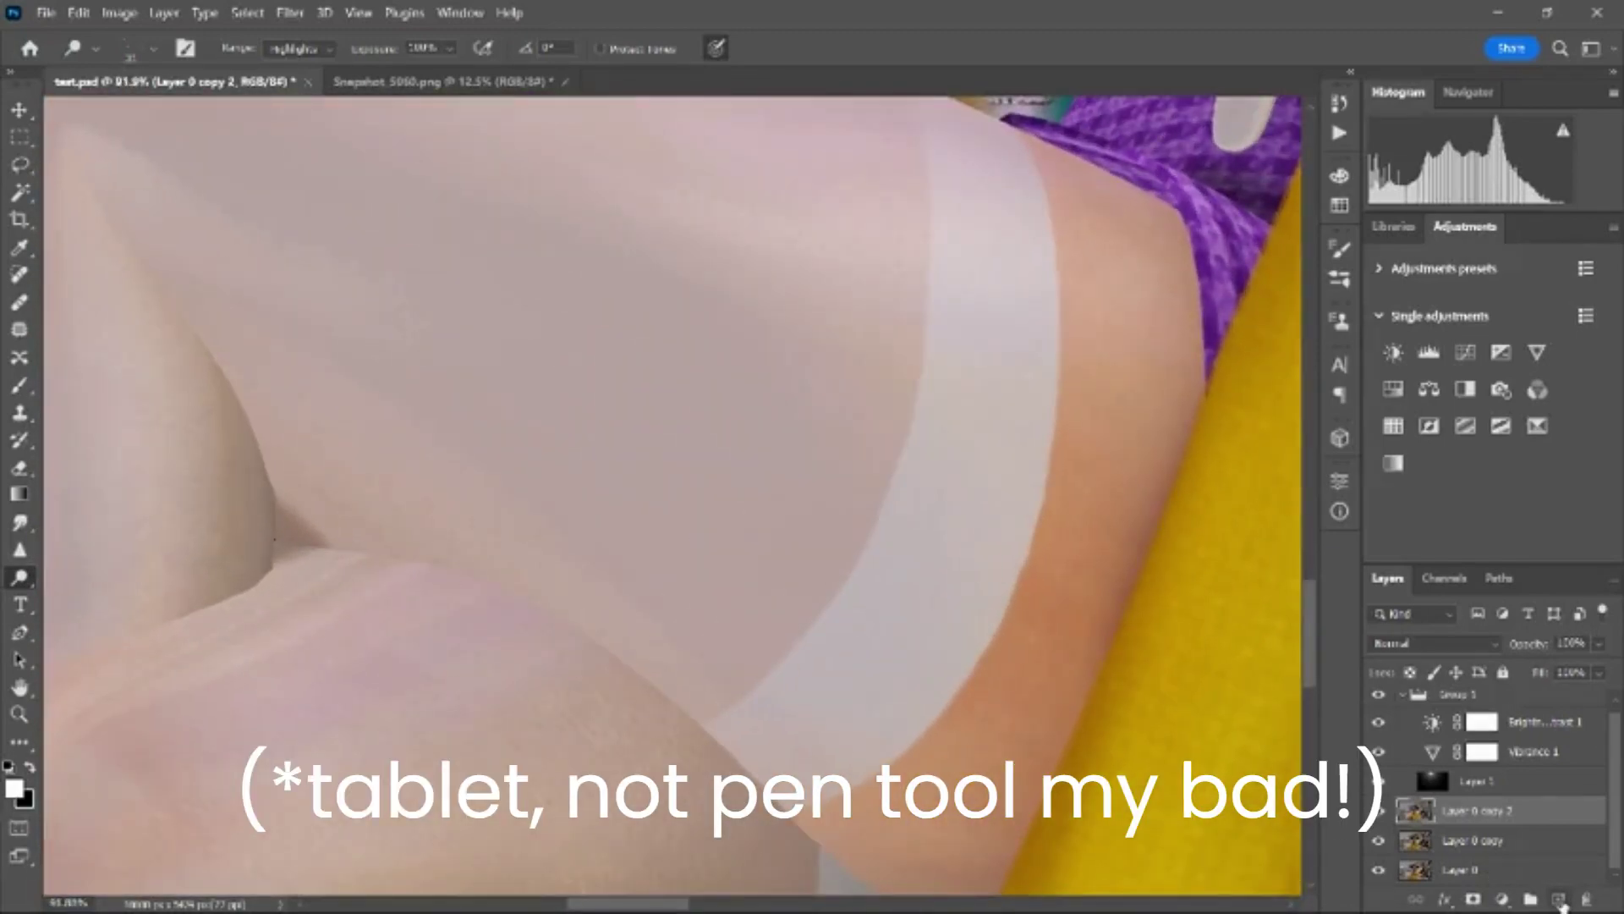
pyautogui.click(1559, 899)
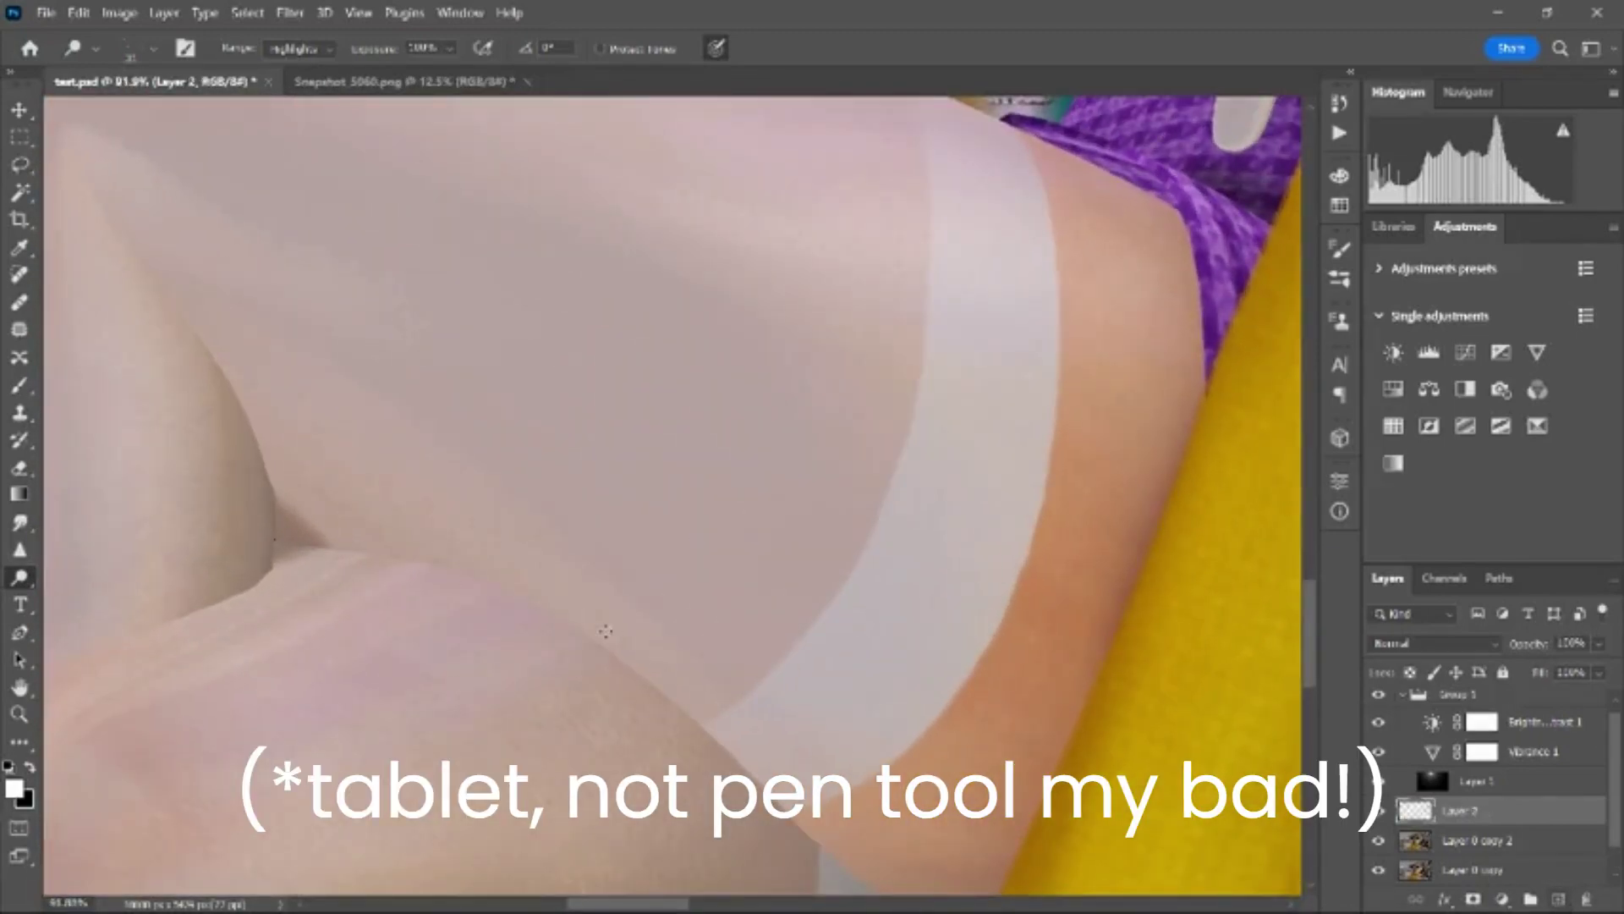
# Step: Start a Pen tool path along the outer edge of the front stockinged knee on the new layer
pyautogui.scroll(-5, 427, 541)
pyautogui.scroll(7, 428, 542)
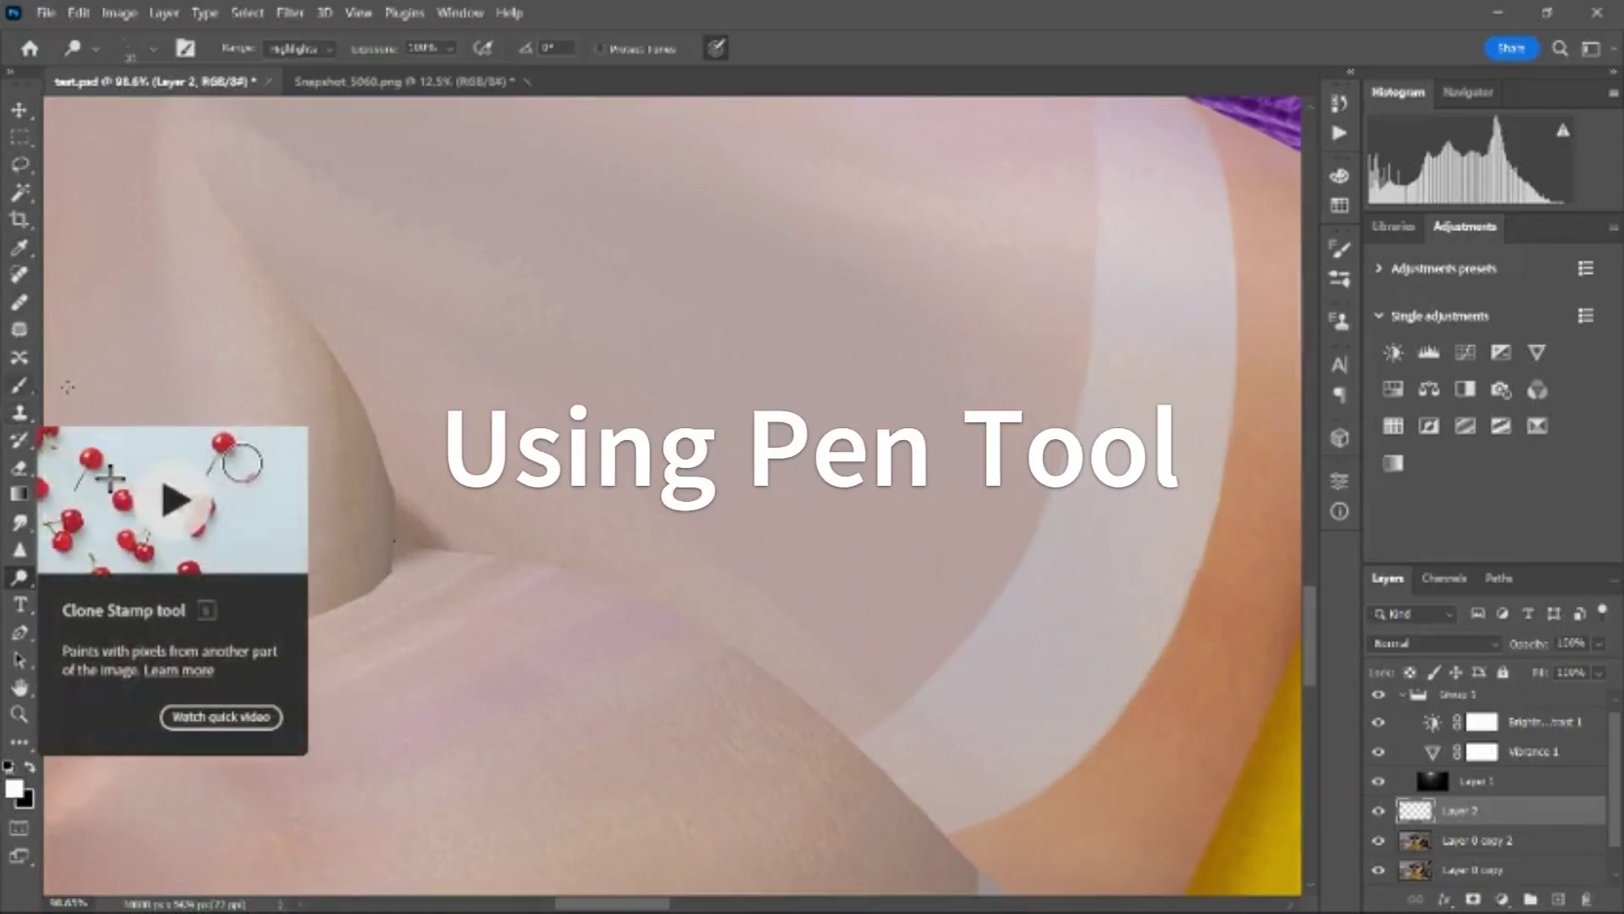
pyautogui.press('p')
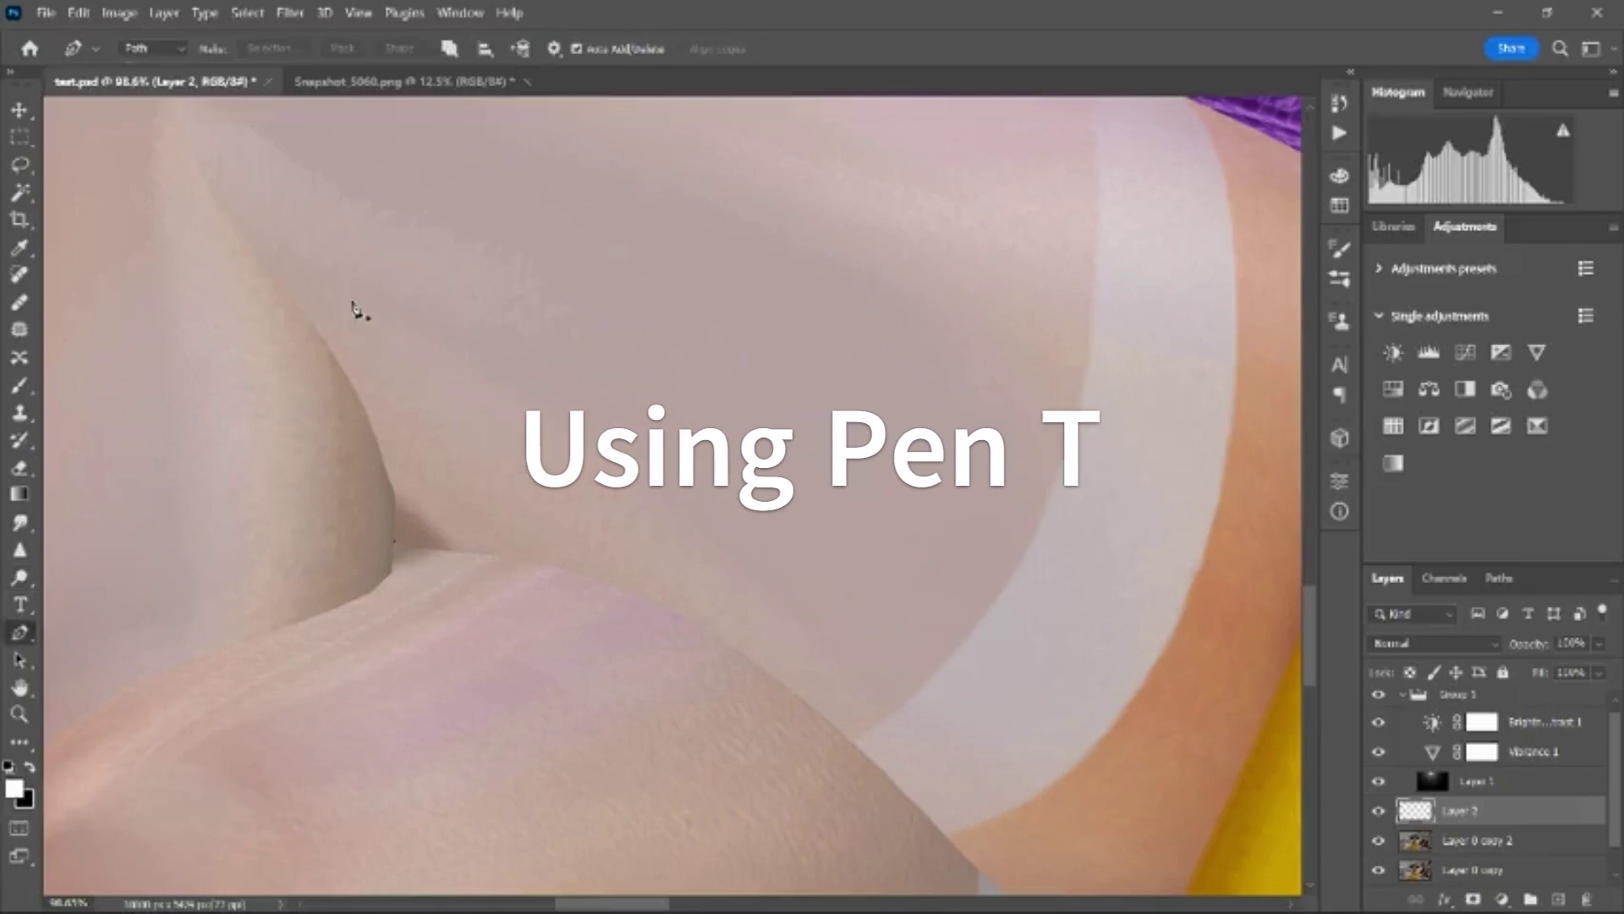
pyautogui.press('XF86AudioLowerVolume')
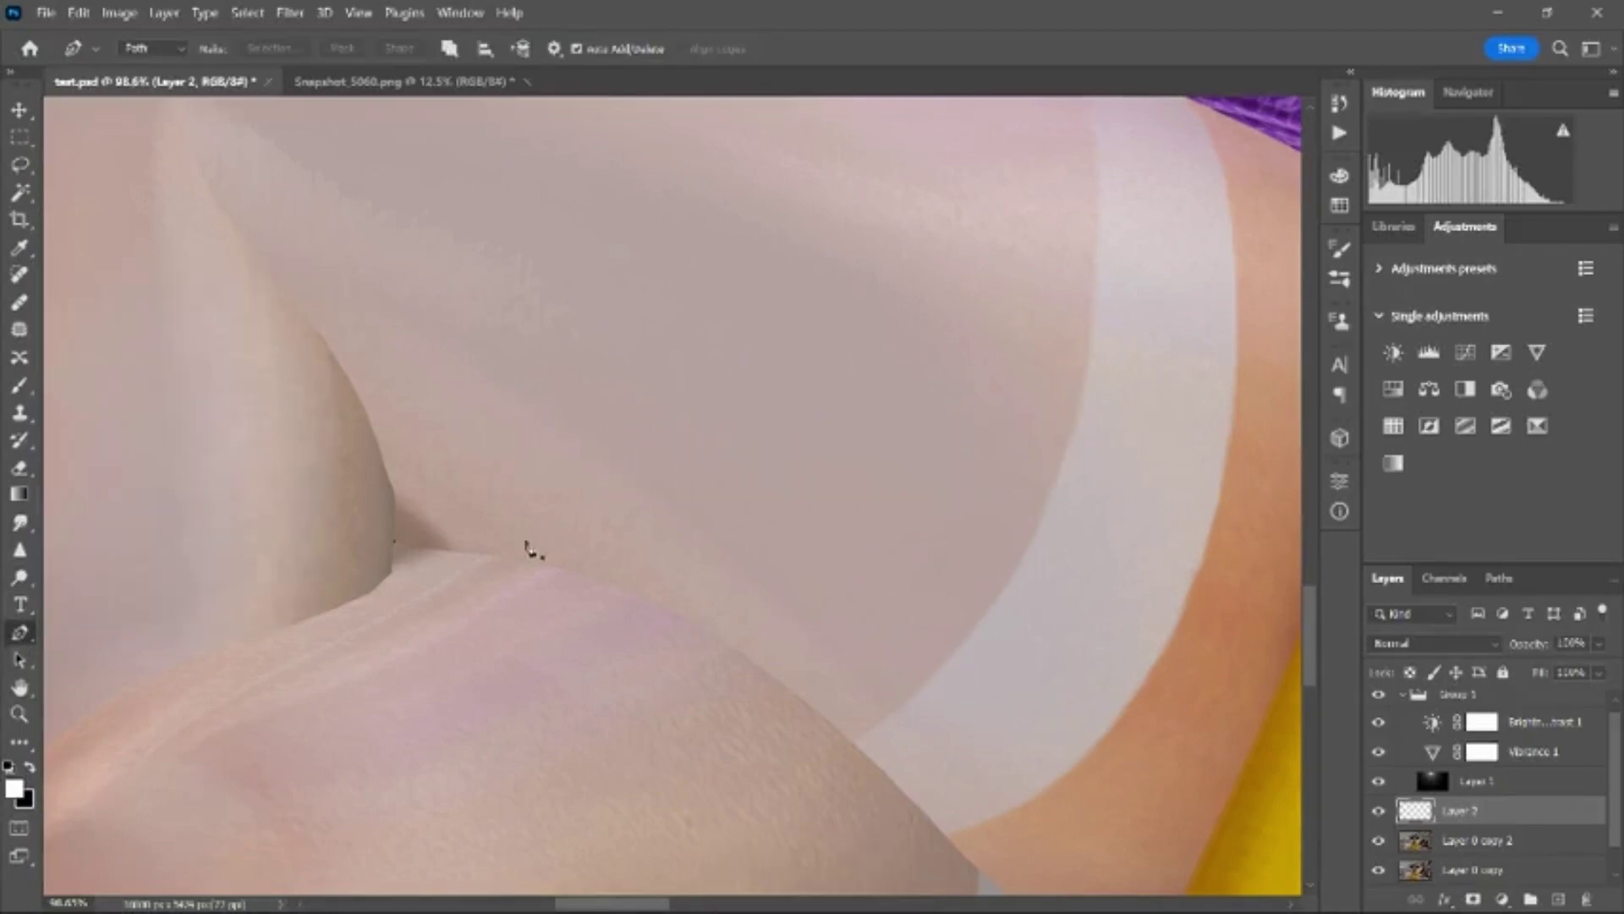
pyautogui.scroll(-2, 525, 548)
pyautogui.scroll(5, 507, 544)
pyautogui.scroll(-6, 448, 560)
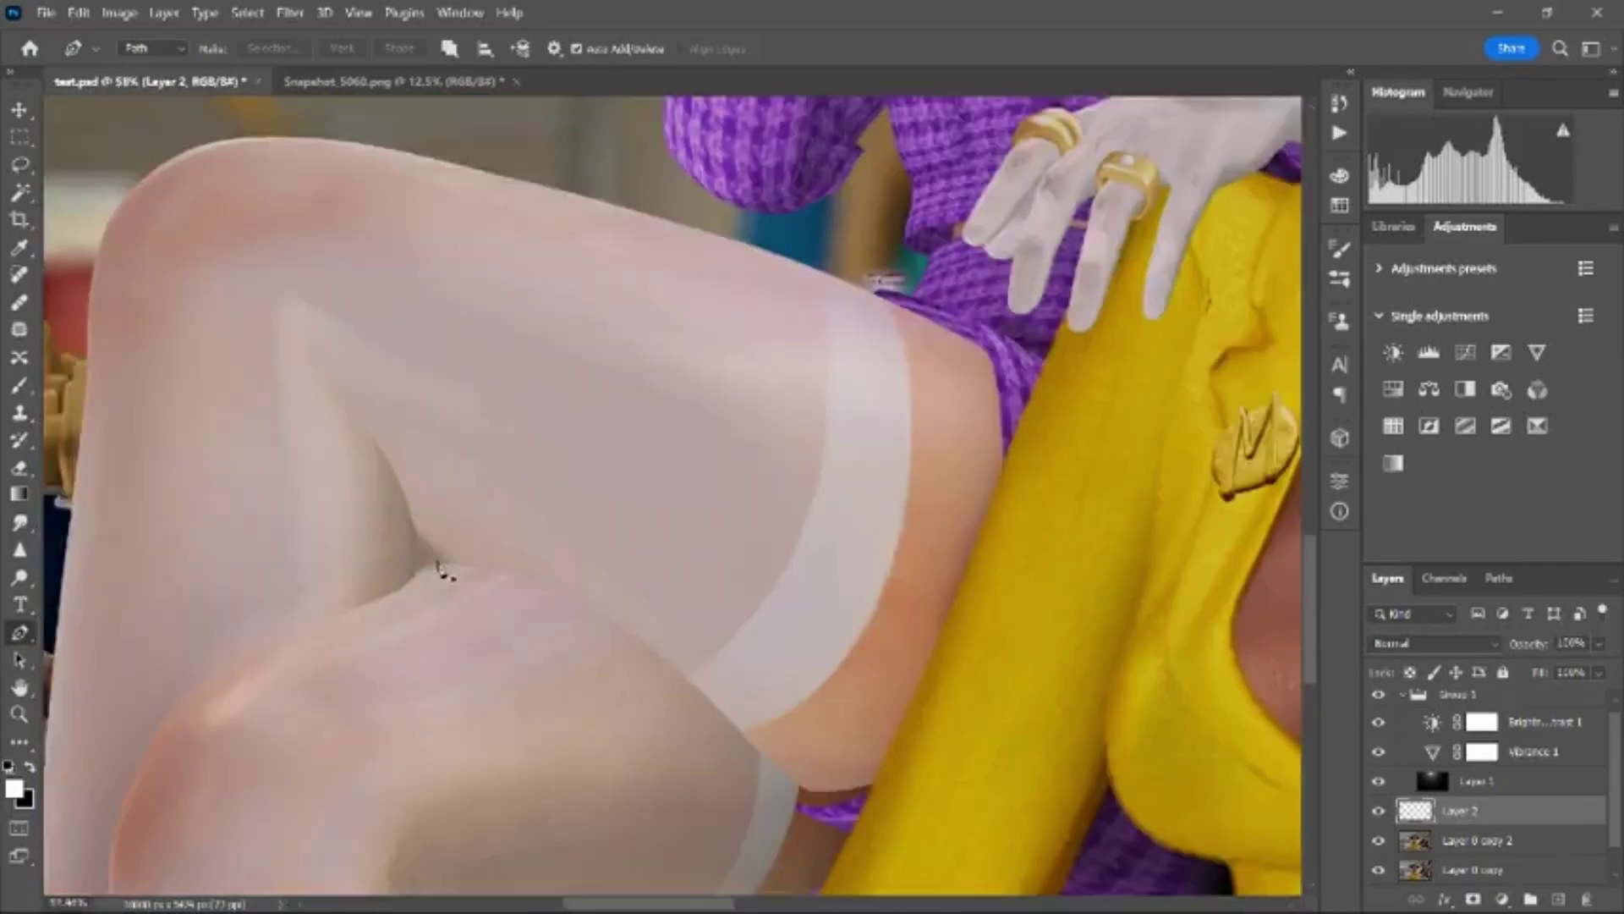
pyautogui.scroll(5, 286, 643)
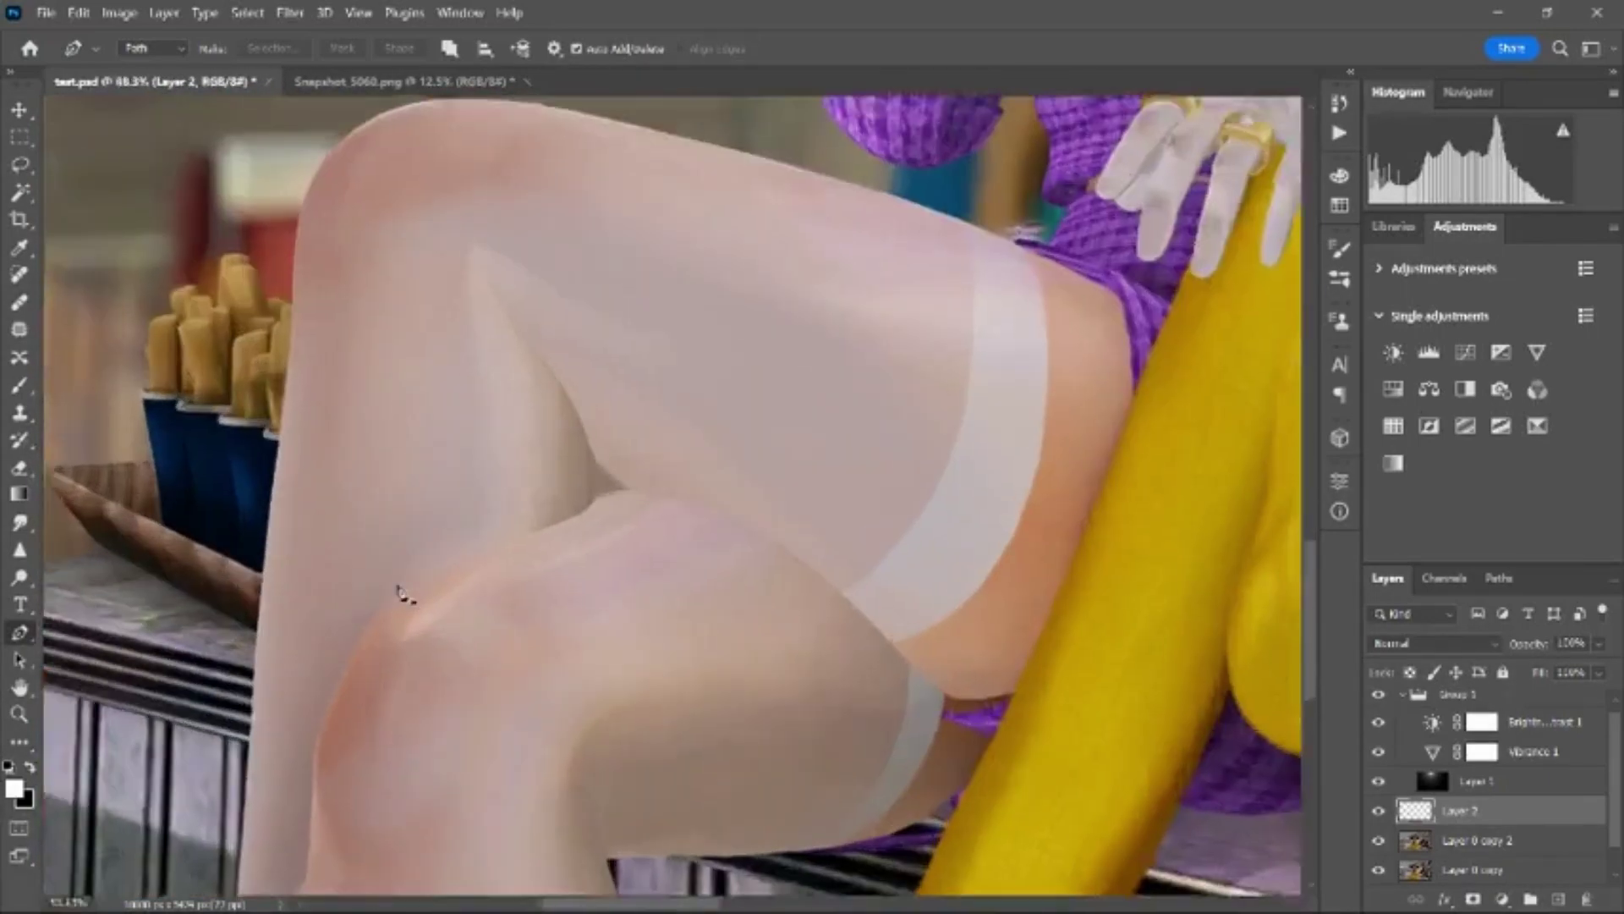
pyautogui.moveTo(243, 854); pyautogui.dragTo(259, 824)
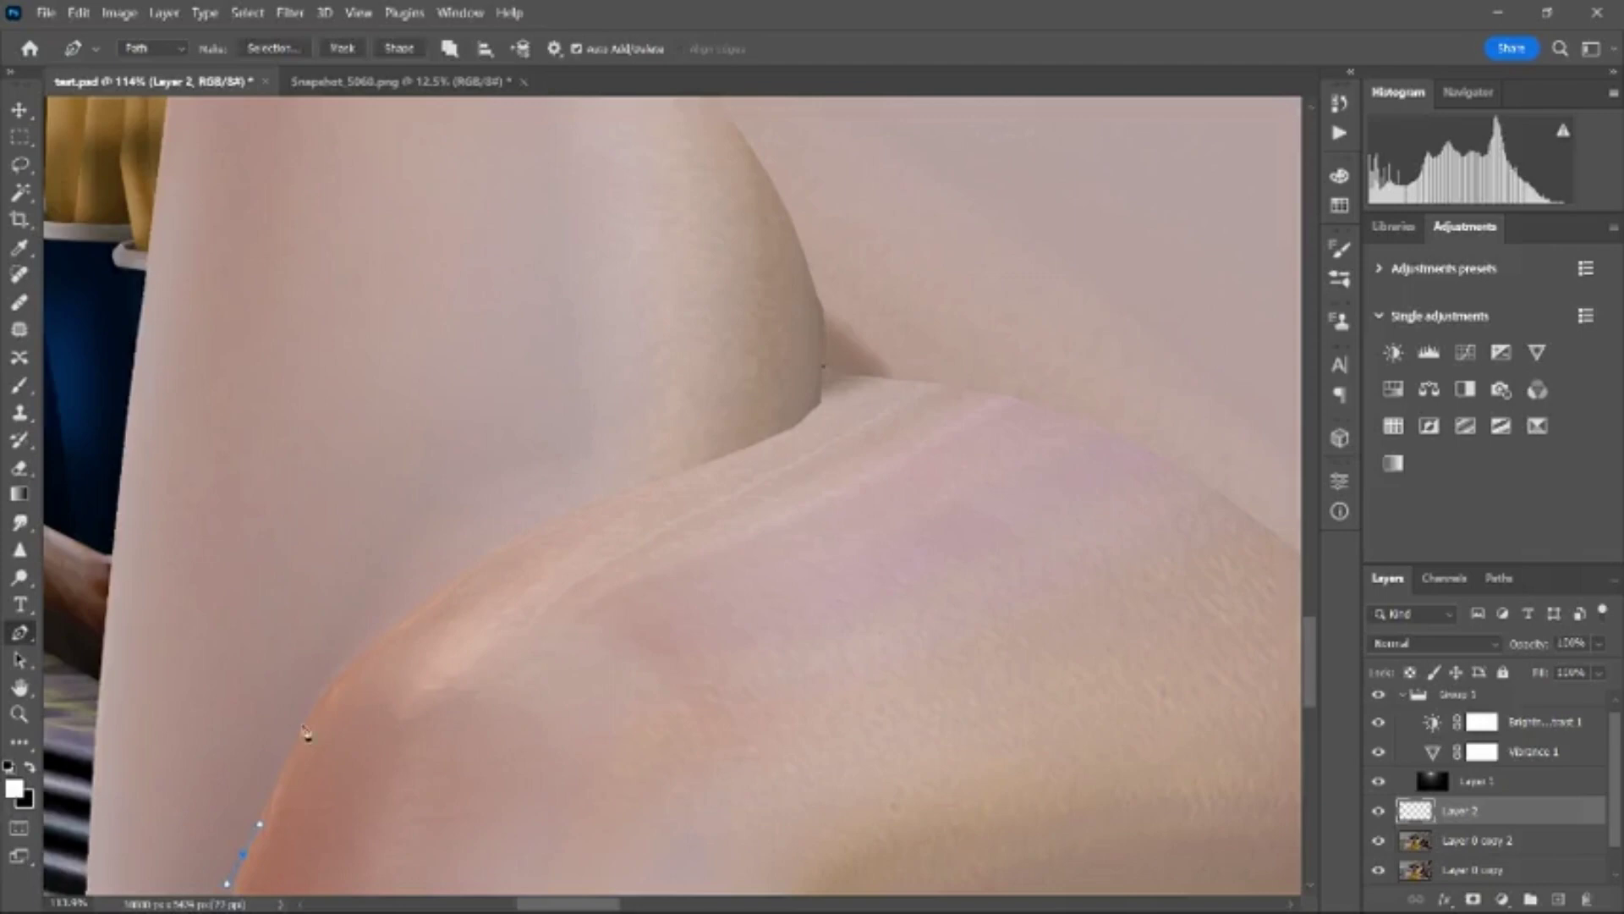
pyautogui.scroll(3, 297, 741)
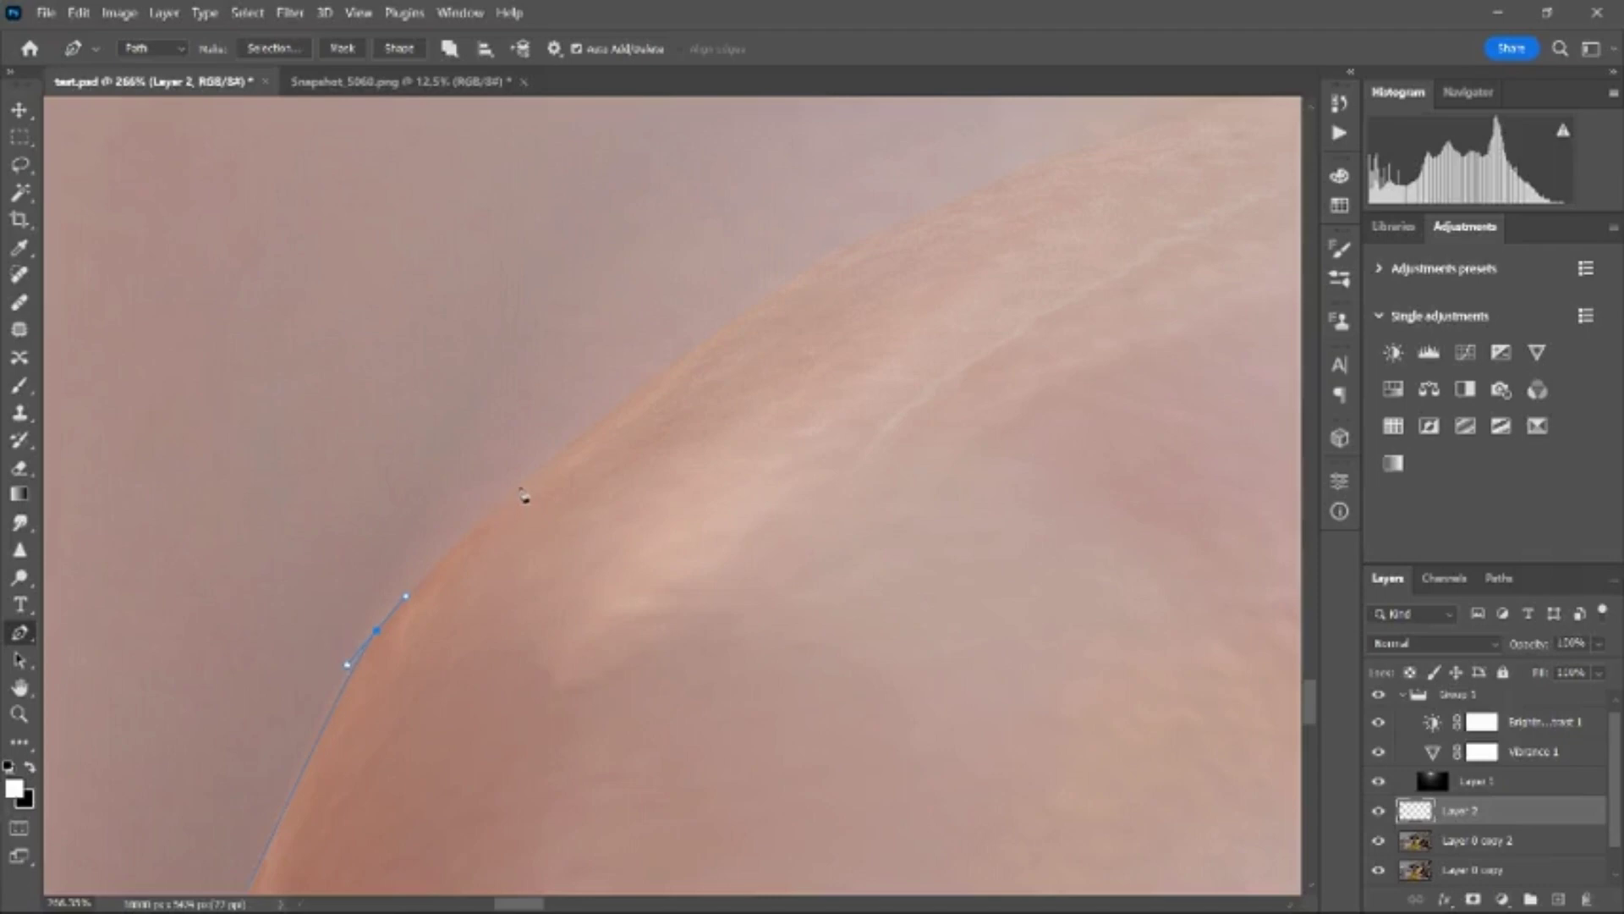
# Step: Extend the path over the top contour of the front knee to the crease between the crossed legs
pyautogui.scroll(3, 700, 409)
pyautogui.hscroll(3, 700, 408)
pyautogui.moveTo(574, 504); pyautogui.dragTo(679, 438)
pyautogui.hotkey('ctrl', 'z')
pyautogui.moveTo(978, 332); pyautogui.dragTo(999, 319)
pyautogui.hscroll(6, 1151, 273)
pyautogui.scroll(3, 1151, 273)
pyautogui.moveTo(847, 412); pyautogui.dragTo(866, 401)
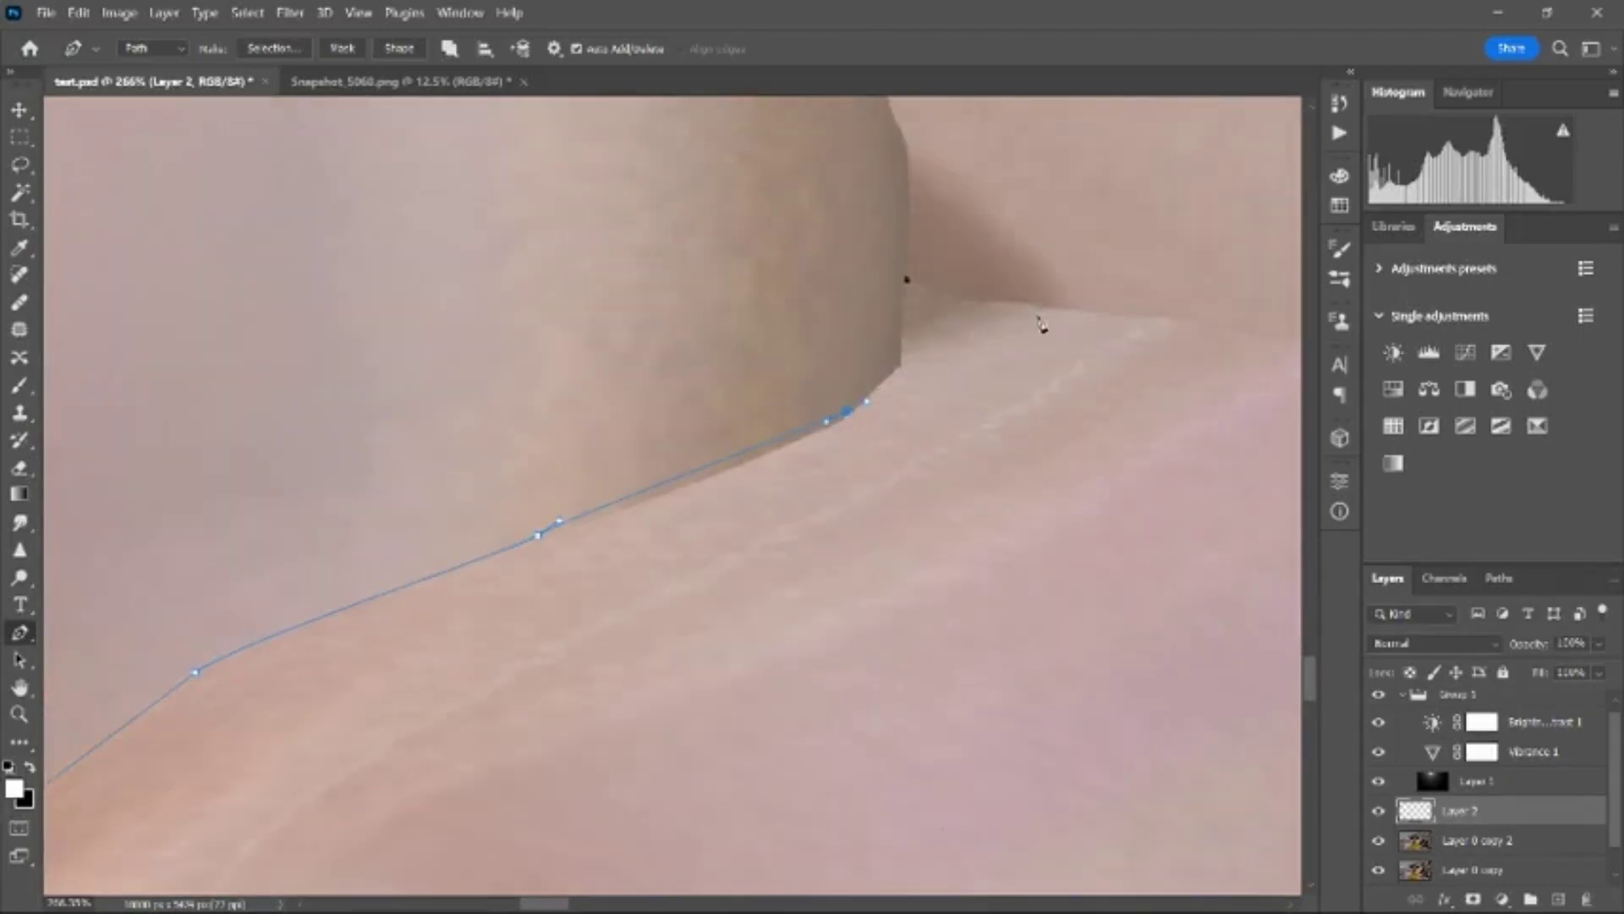
pyautogui.click(1051, 308)
# Step: Stroke the knee path with the Brush tool and Simulate Pressure enabled
pyautogui.scroll(-5, 1053, 315)
pyautogui.rightClick(878, 413)
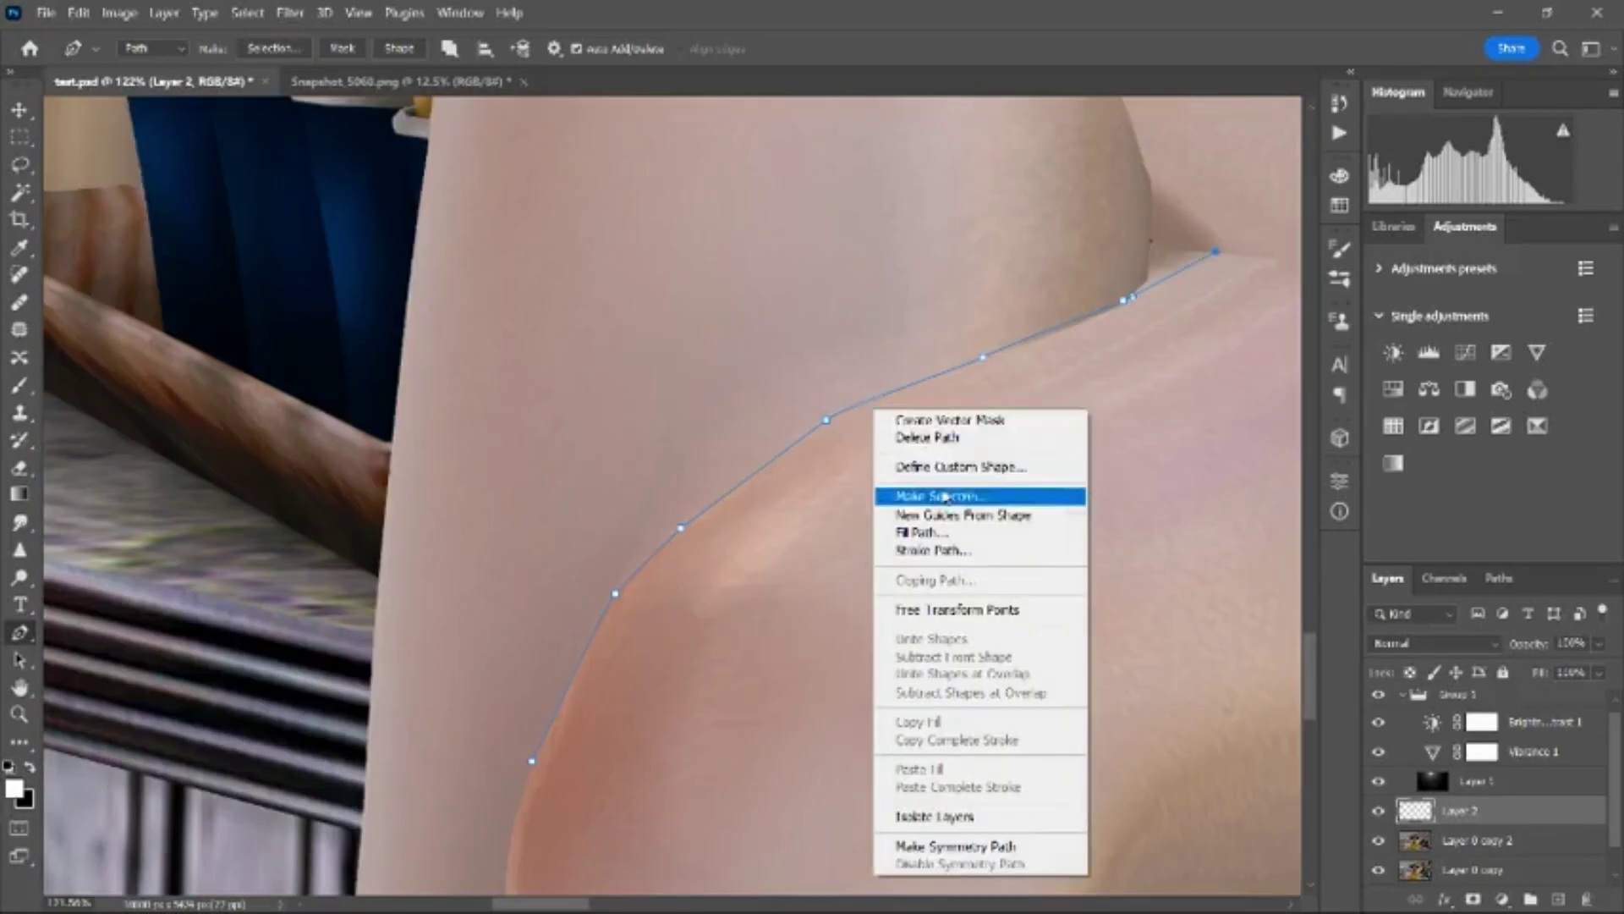
pyautogui.click(950, 552)
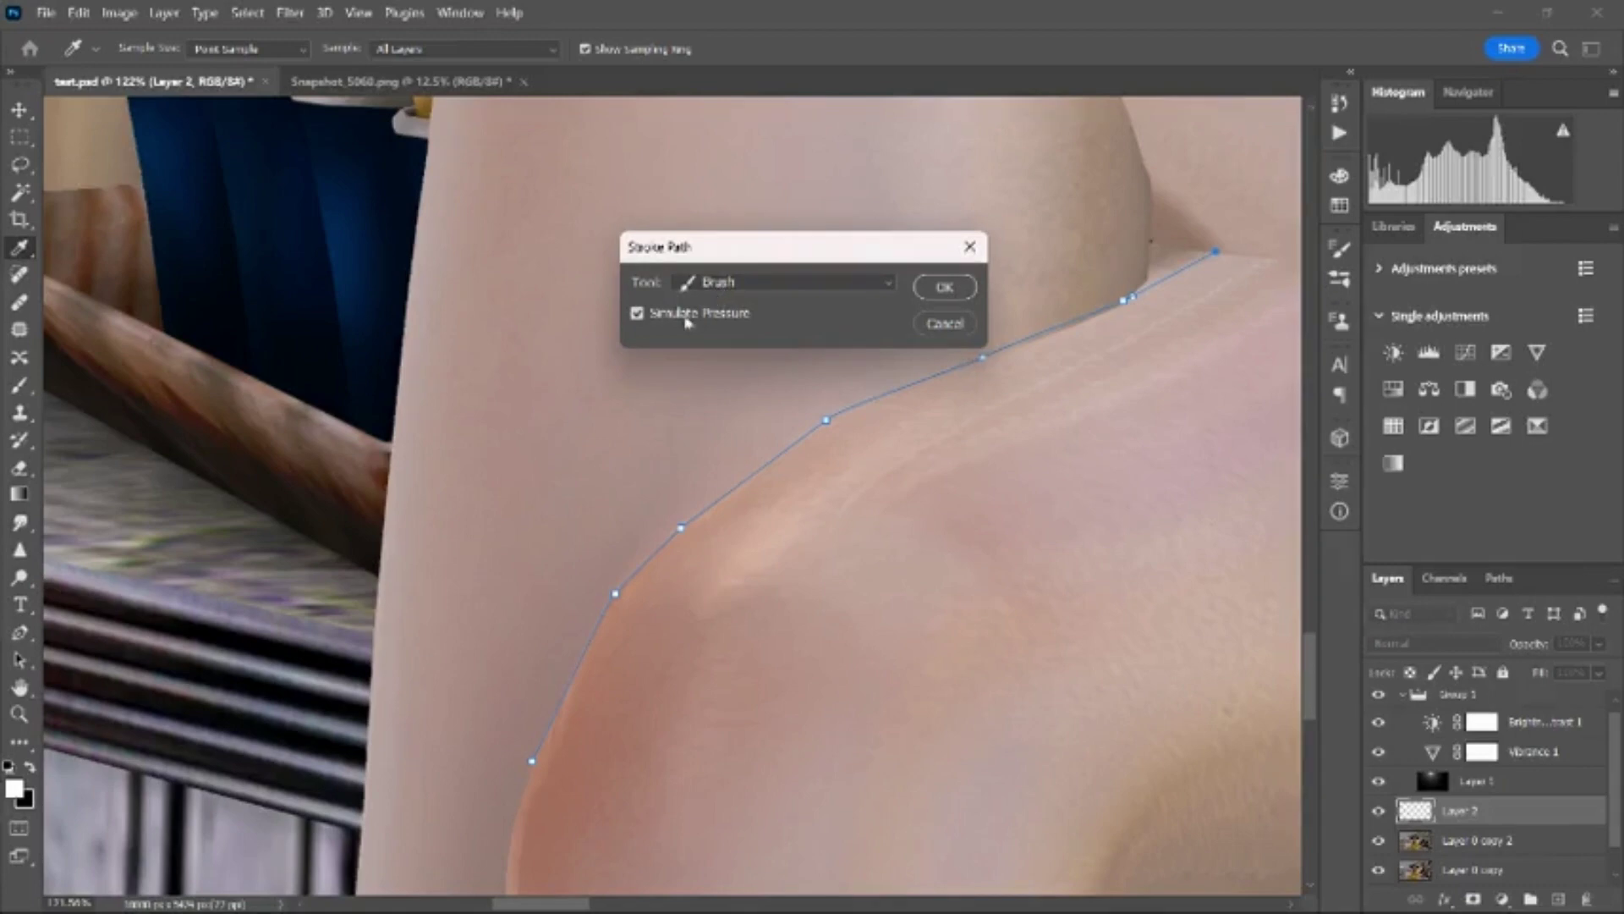
pyautogui.click(945, 287)
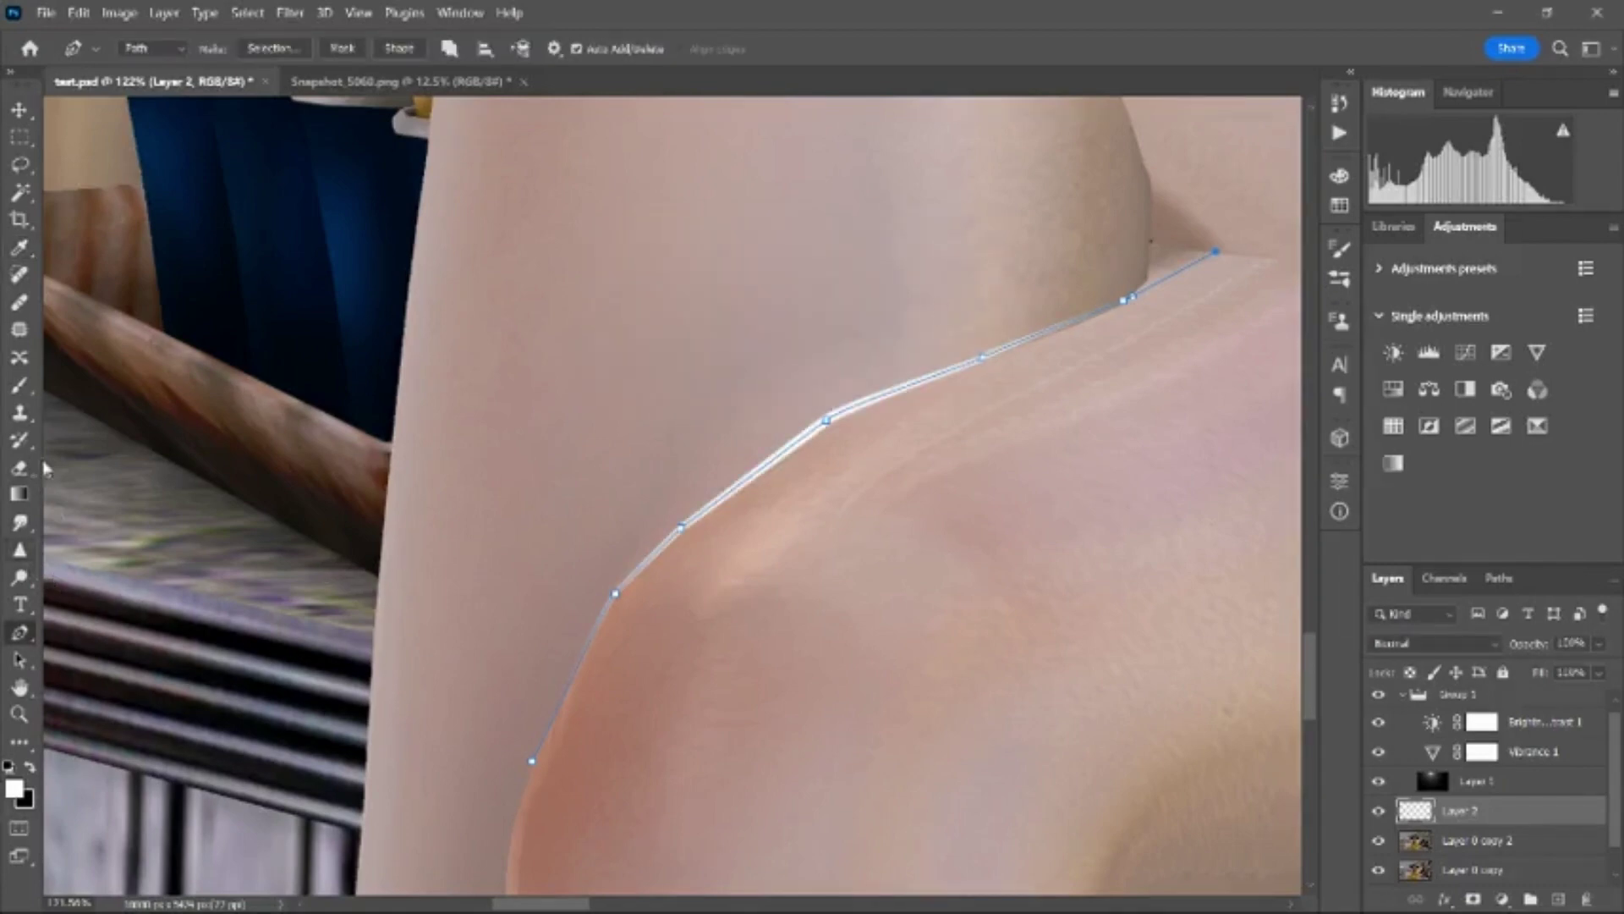
# Step: Switch to the Brush tool, undo the path stroke and reapply the white stroke directly to the knee path
pyautogui.click(19, 385)
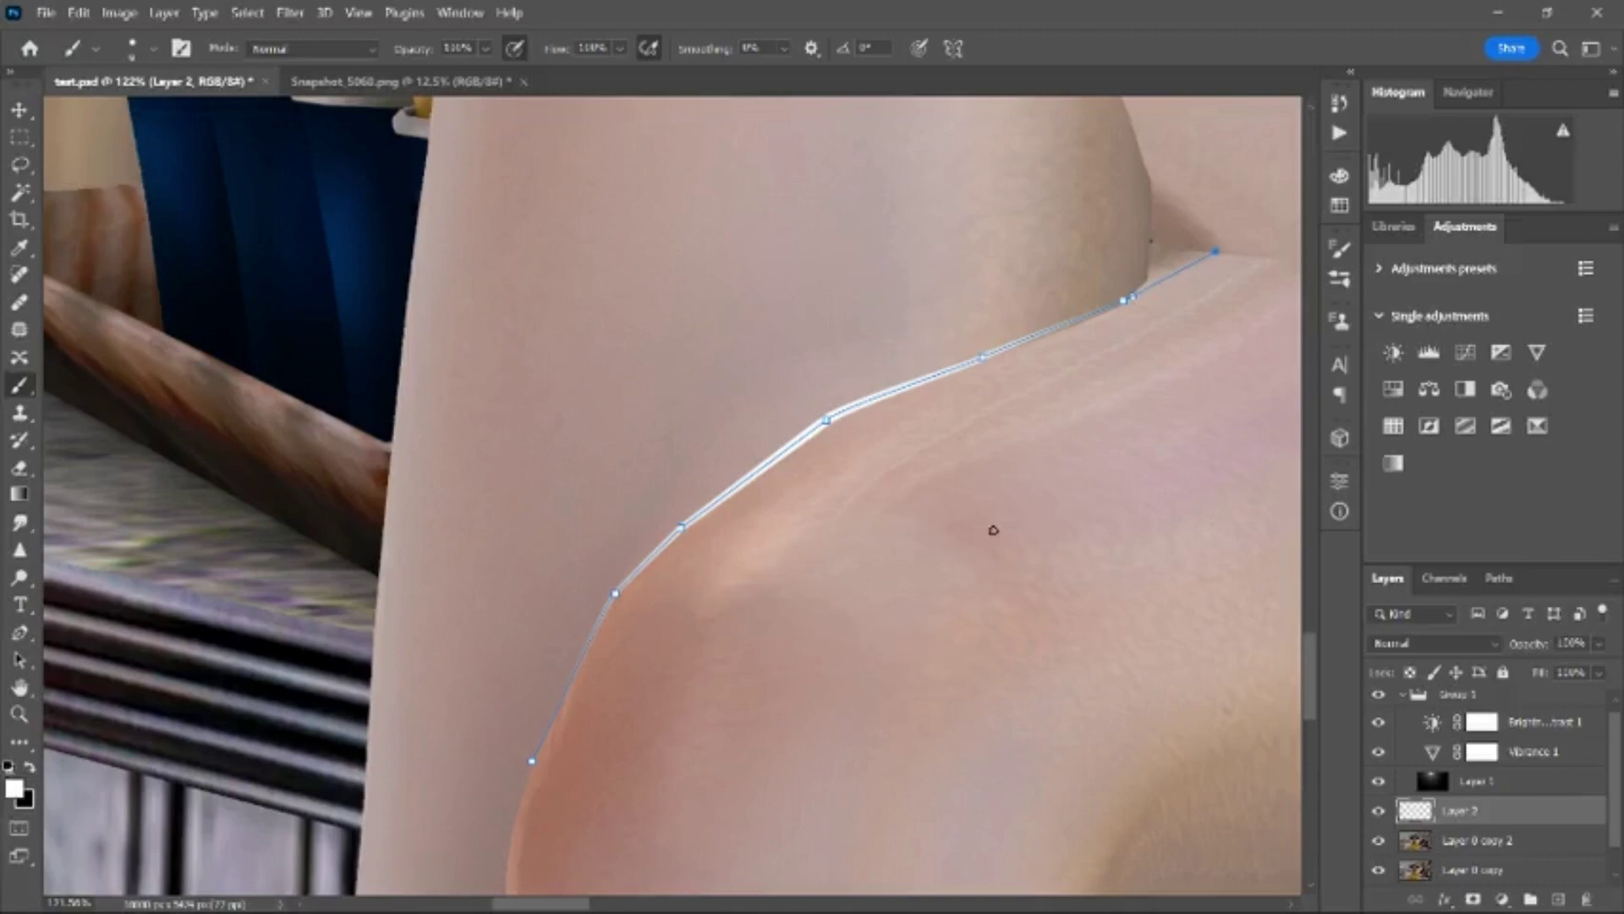
pyautogui.scroll(-3, 1067, 473)
pyautogui.scroll(3, 960, 429)
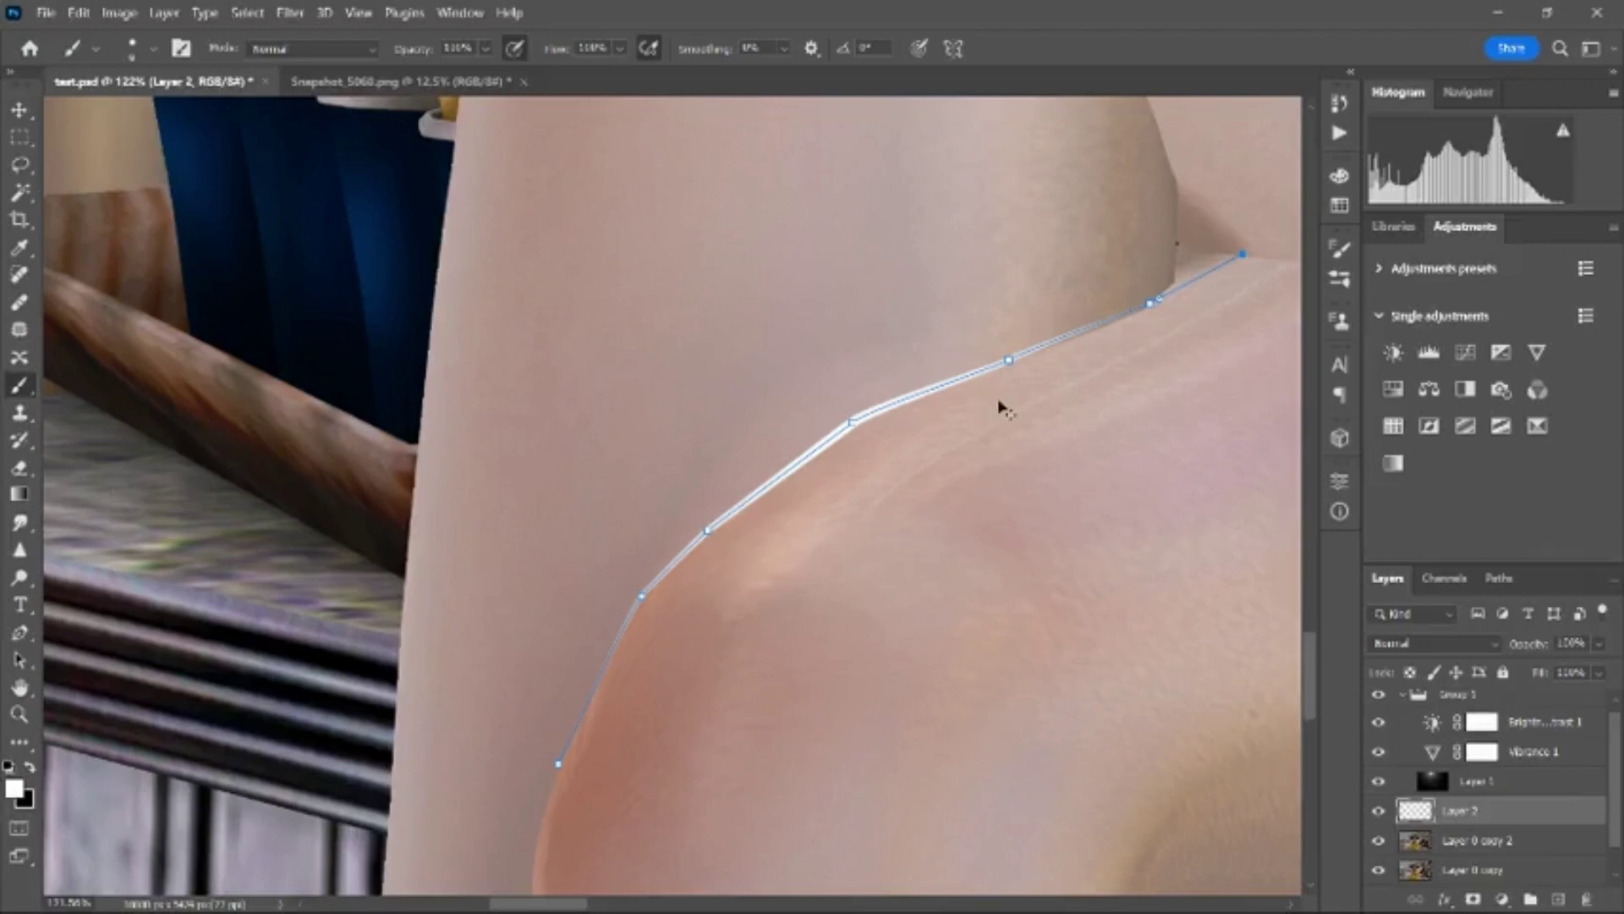
pyautogui.hotkey('ctrl', 'z')
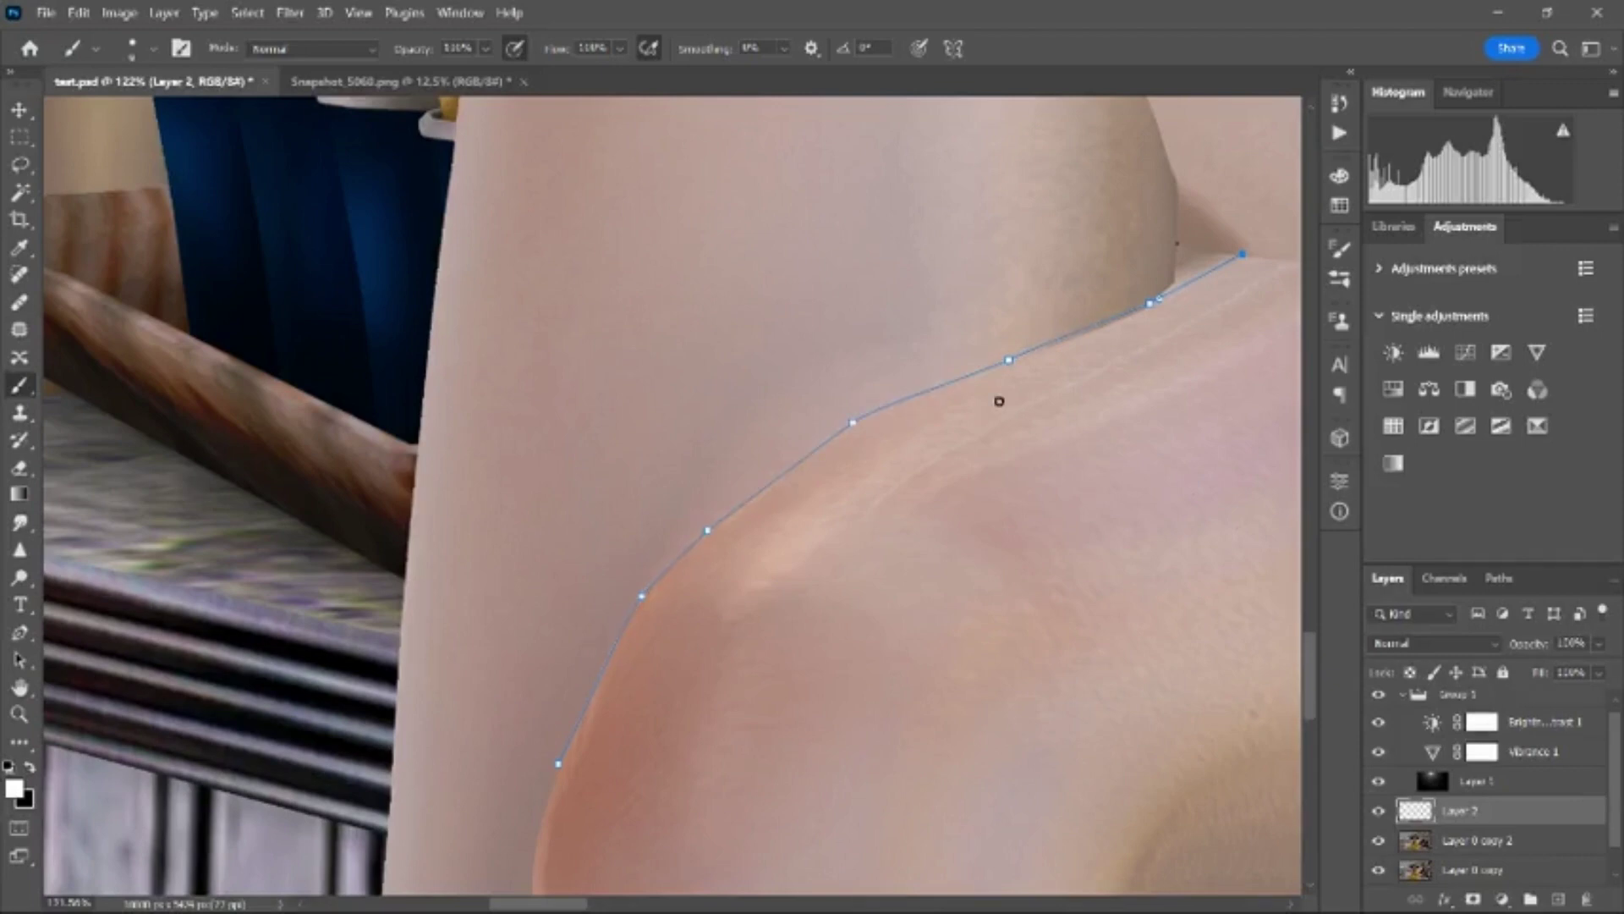
pyautogui.press('Return')
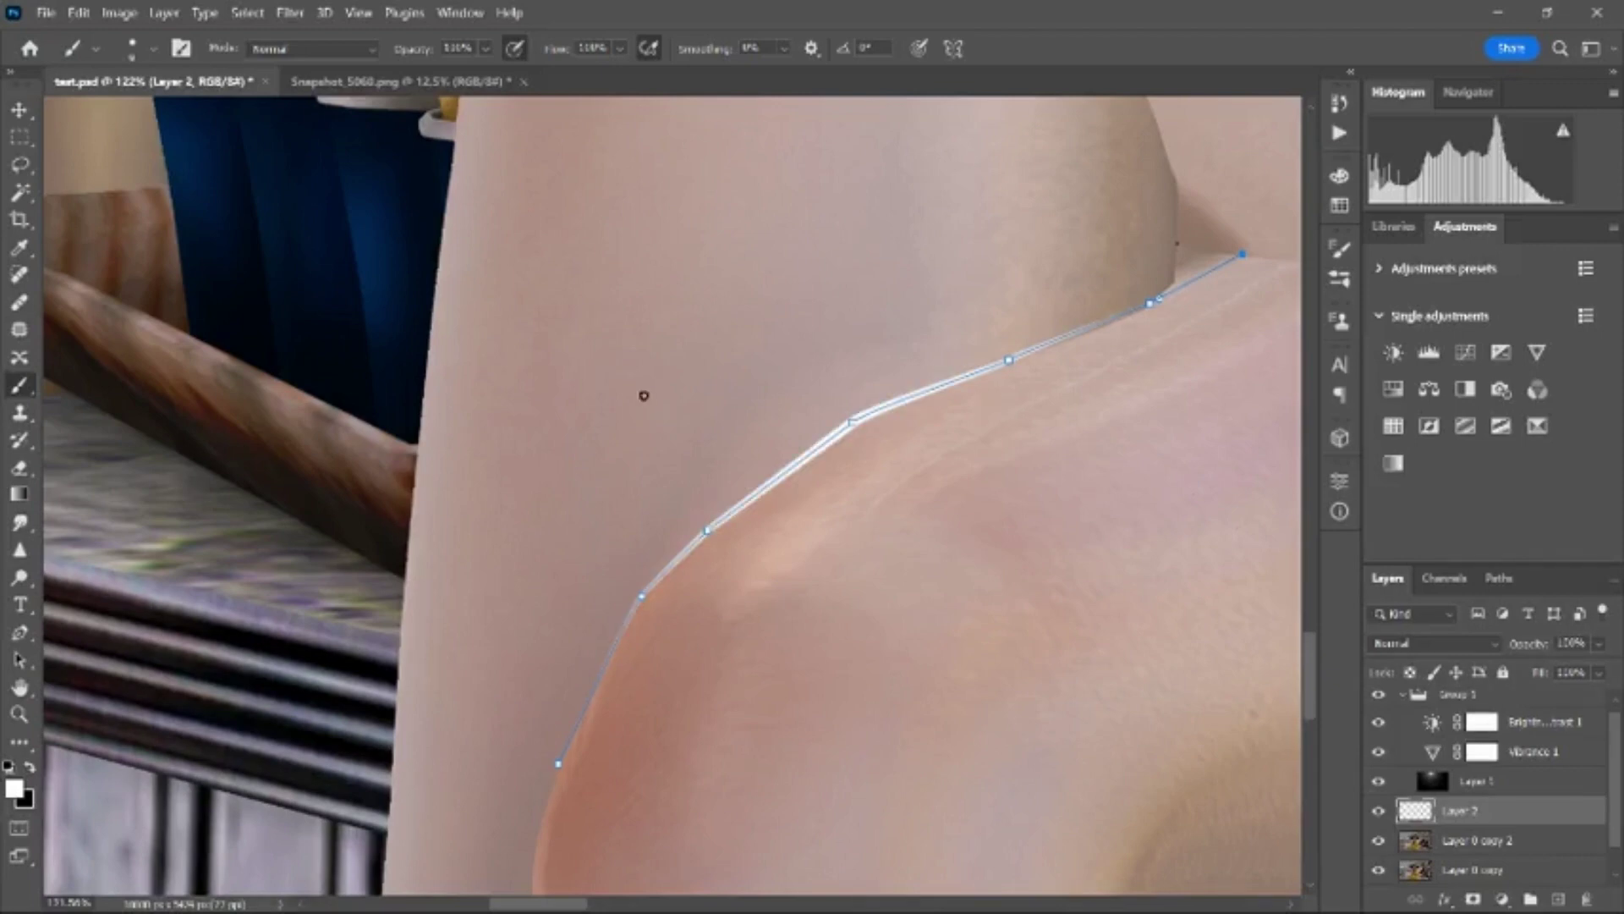
pyautogui.scroll(-6, 825, 470)
pyautogui.scroll(8, 836, 478)
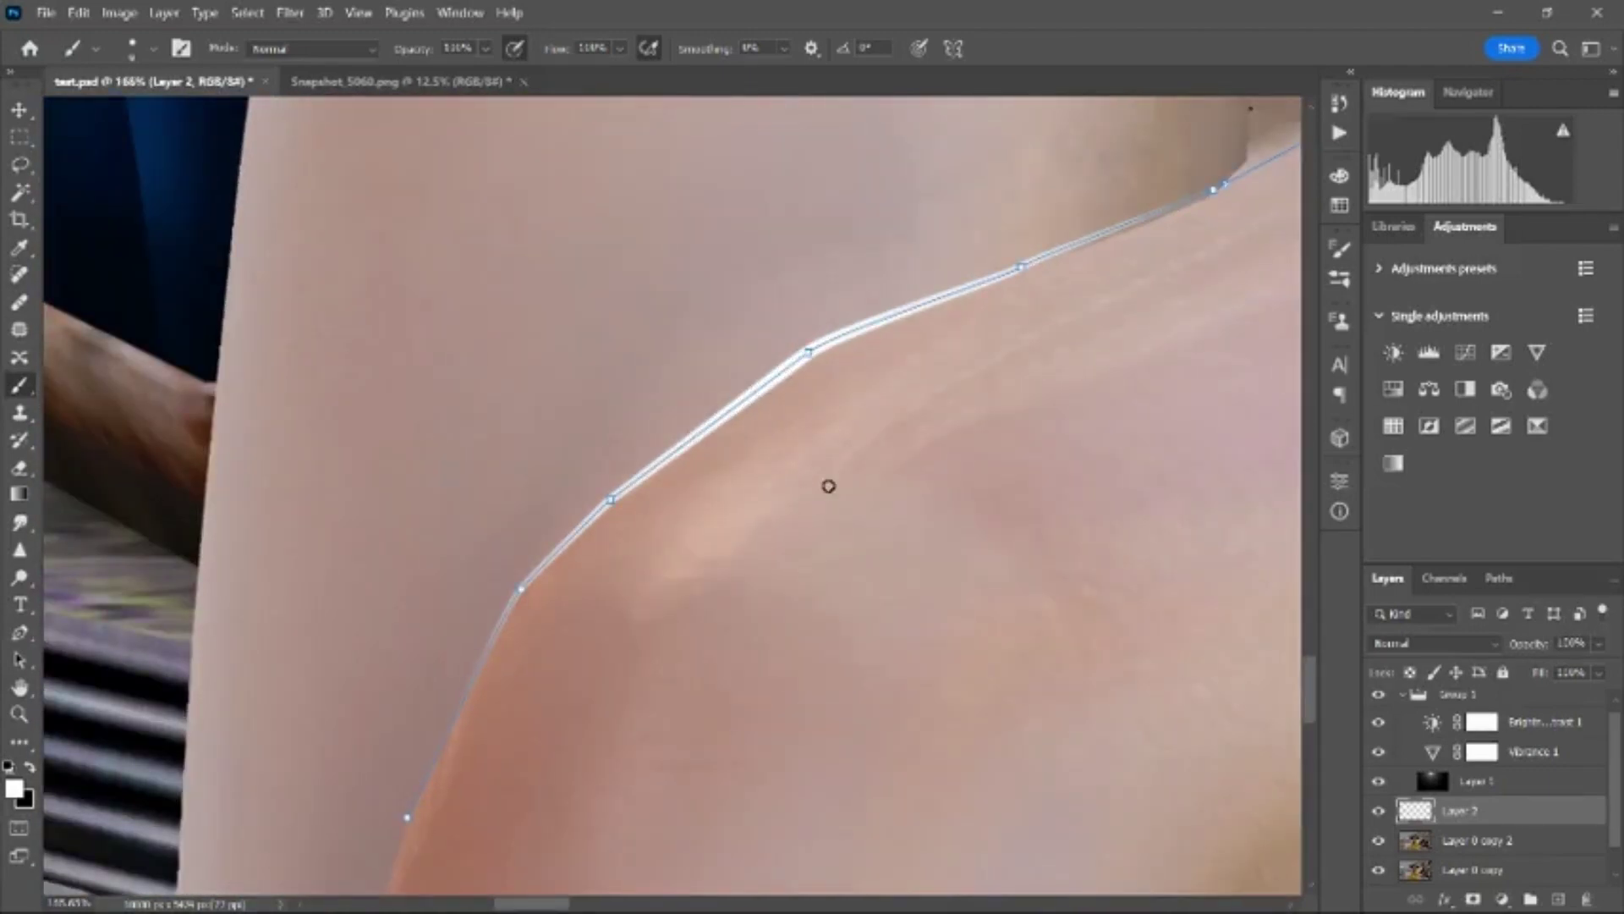
# Step: Dismiss the work path along the knee and check the white highlight line at different magnifications
pyautogui.press('p')
pyautogui.press('Return')
pyautogui.scroll(-8, 834, 497)
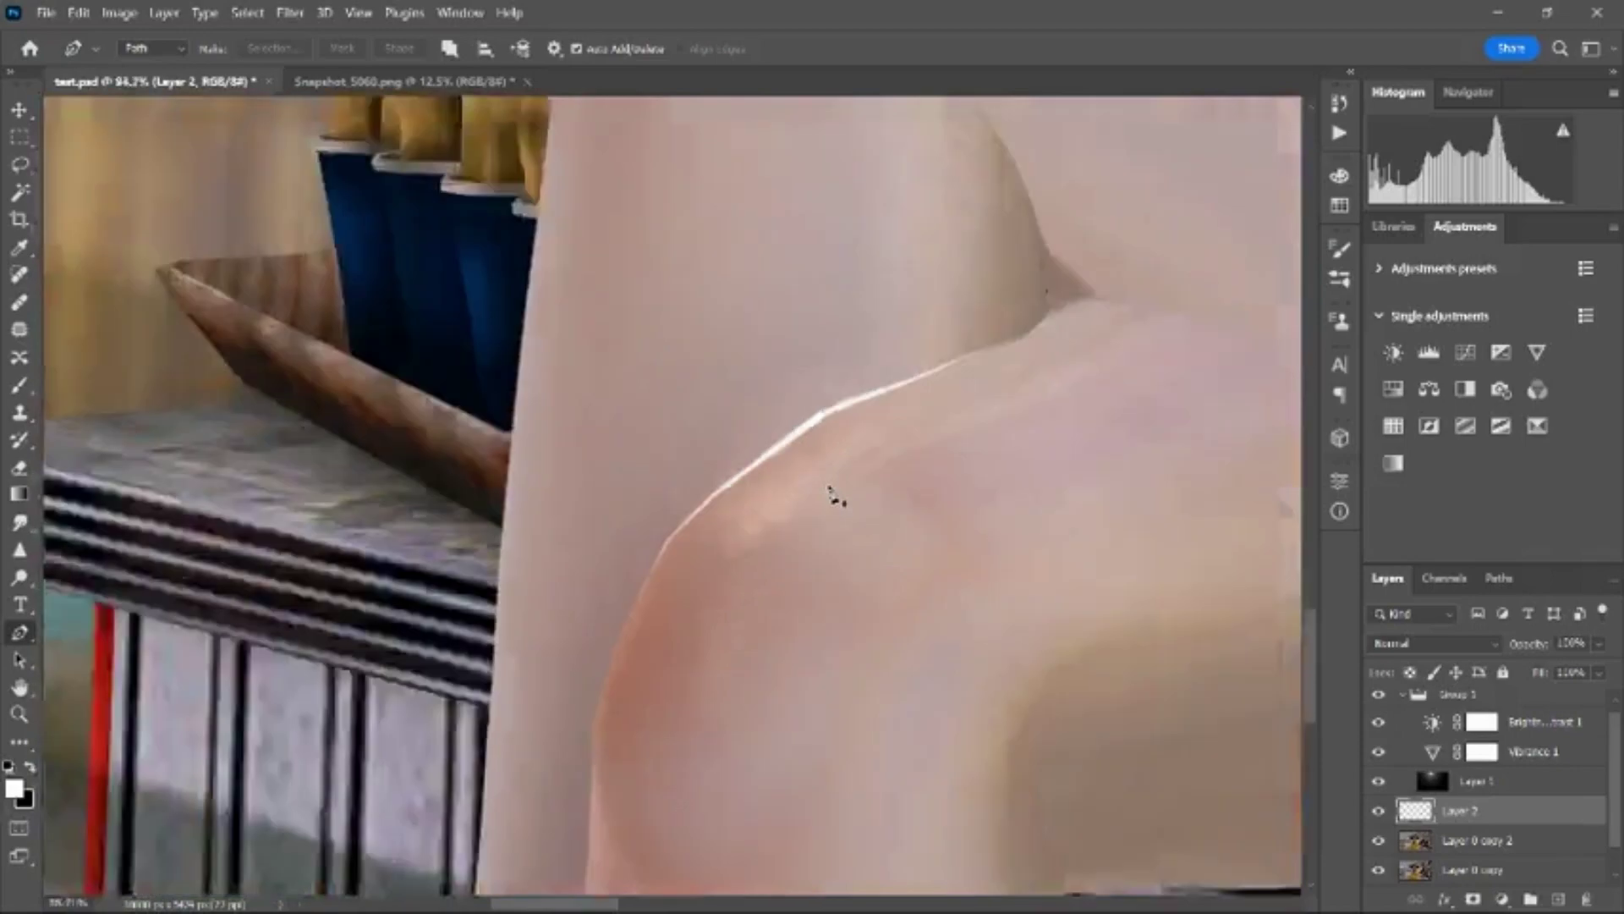
pyautogui.scroll(8, 862, 415)
pyautogui.scroll(-6, 880, 381)
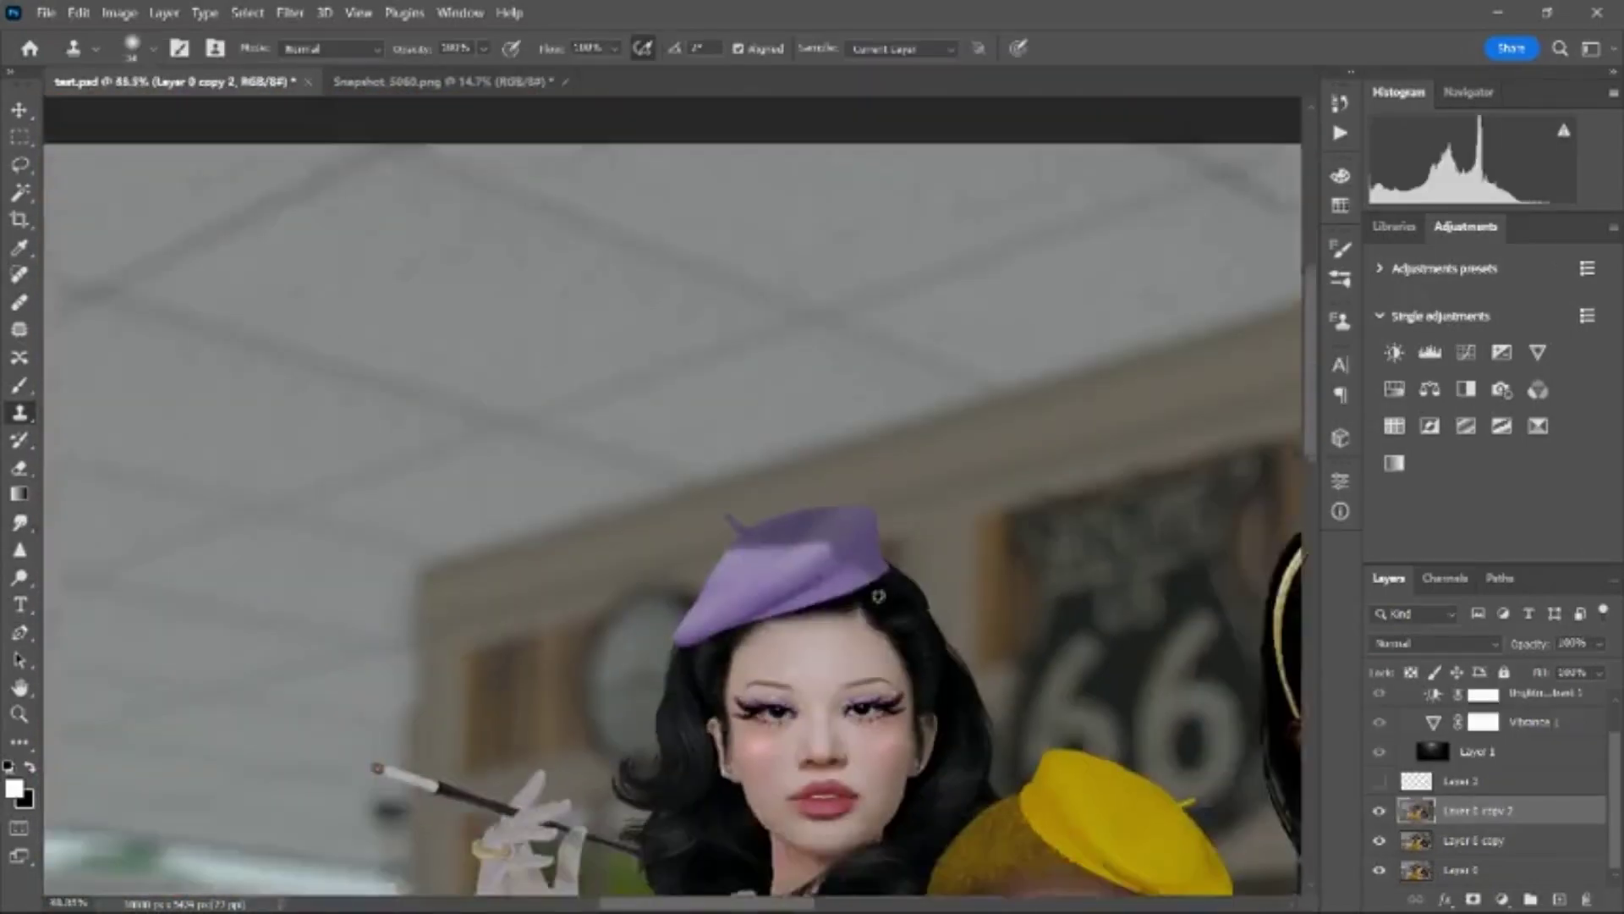
pyautogui.scroll(3, 756, 705)
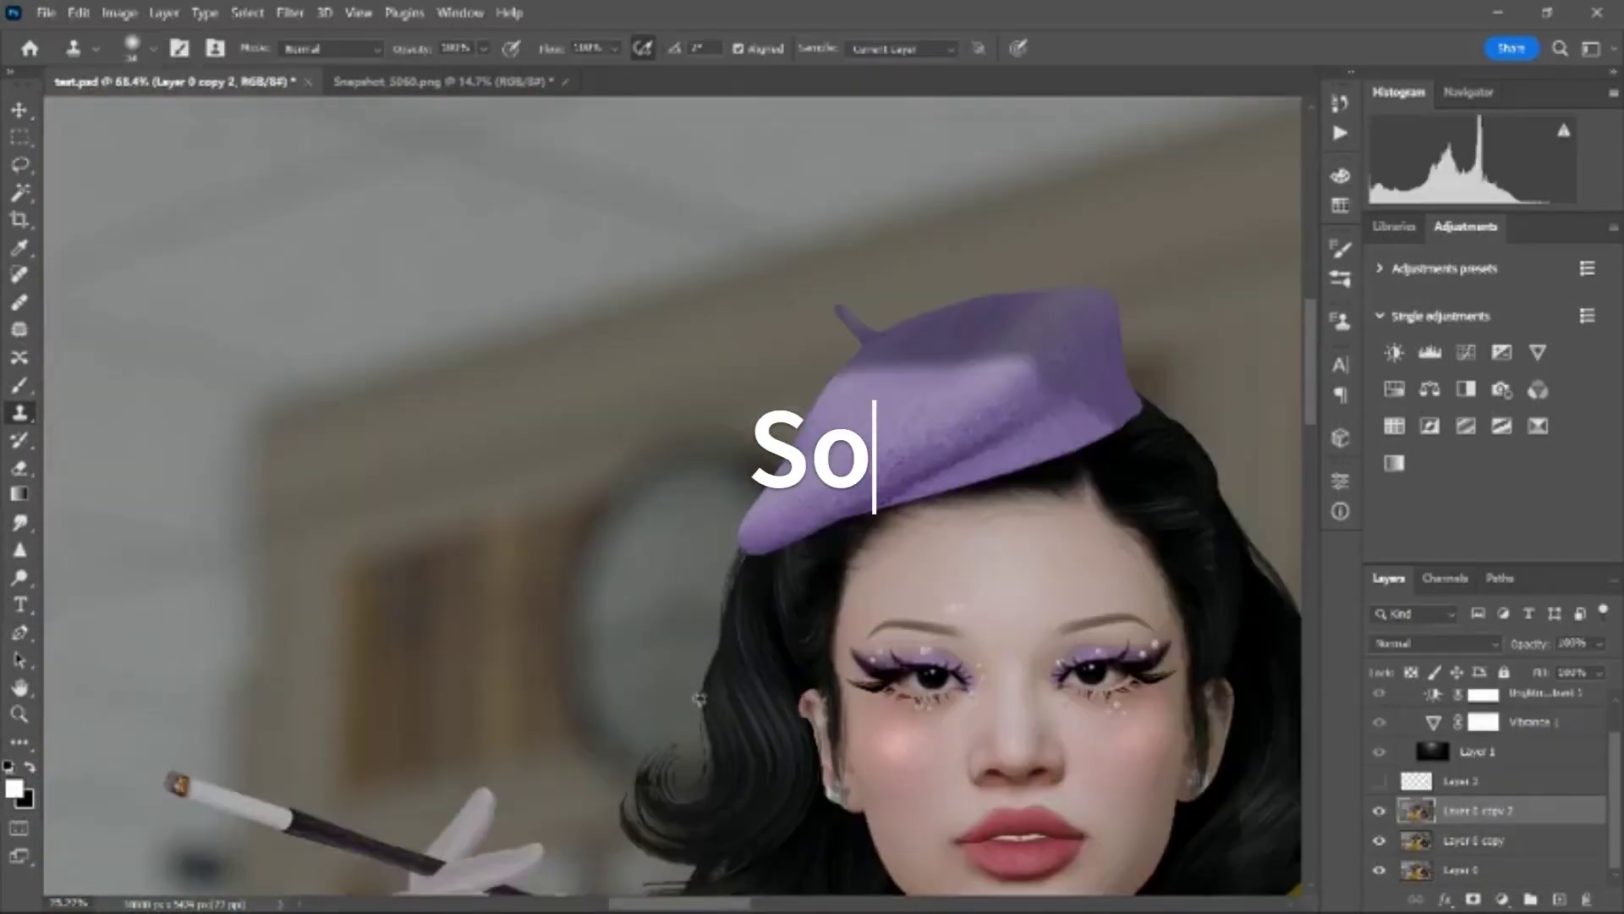